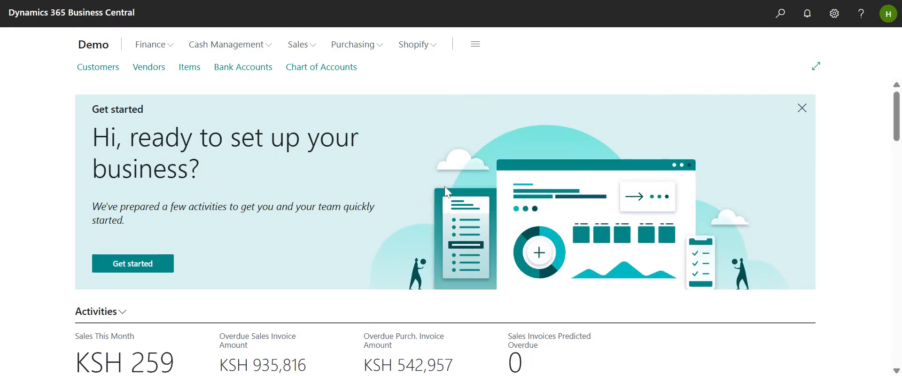
- Open the My Settings dialog from the Business Manager home page
scroll(394, 97, "down", 3)
scroll(407, 106, "up", 3)
left_click(834, 14)
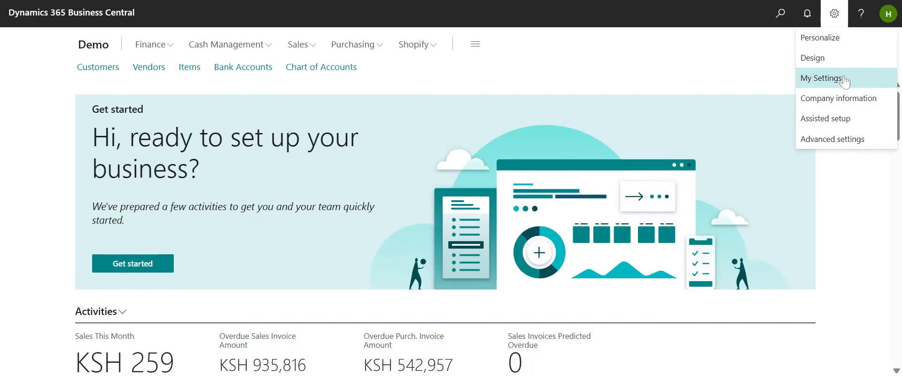
left_click(836, 18)
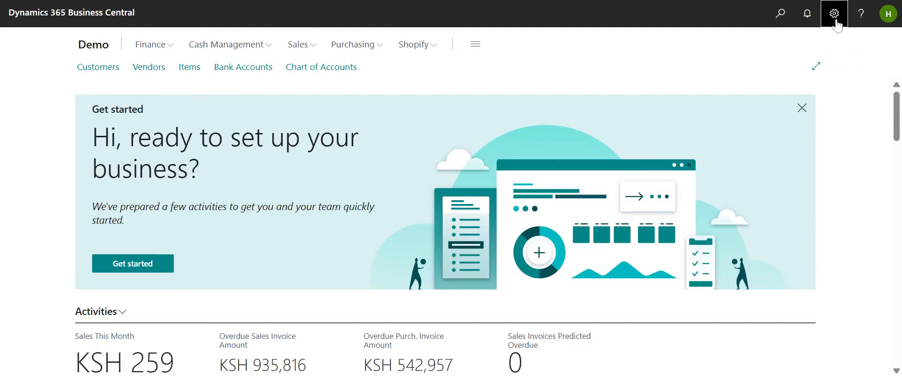
left_click(837, 24)
left_click(826, 83)
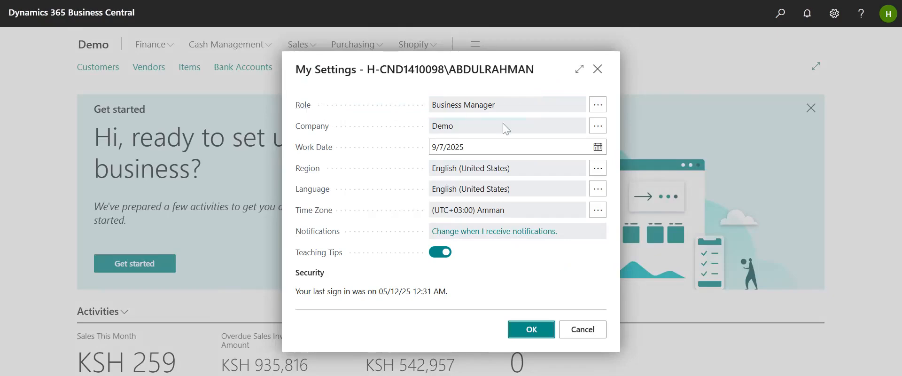
- Look through the roles available for the user profile, leaving the role and My Settings unchanged
left_click(600, 109)
scroll(399, 235, "down", 3)
scroll(414, 248, "up", 3)
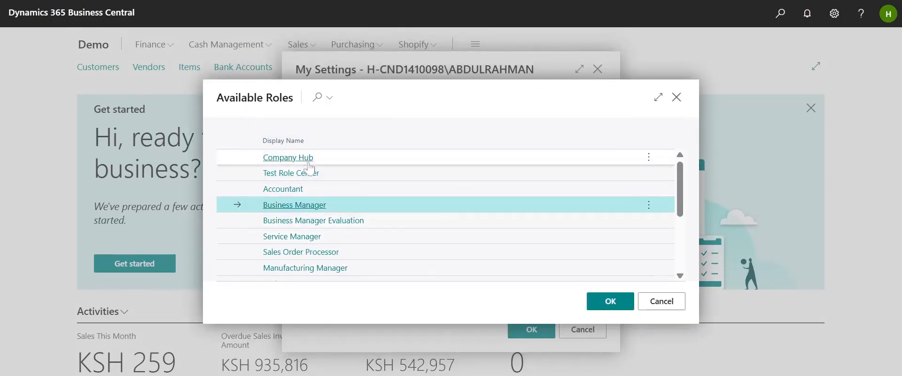
scroll(301, 238, "down", 3)
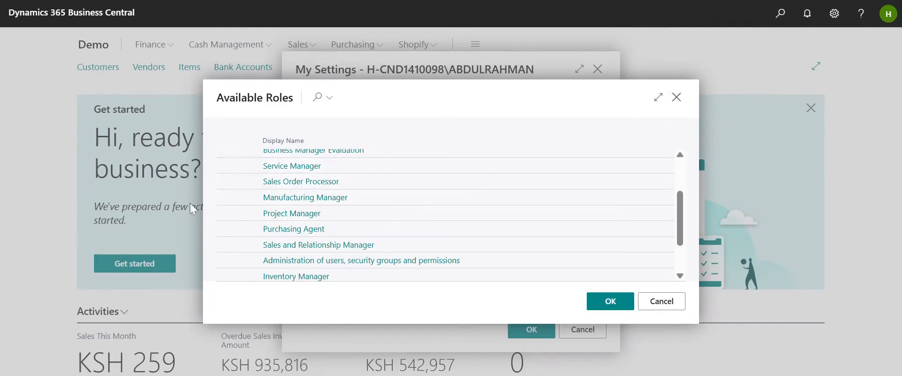
scroll(493, 194, "up", 3)
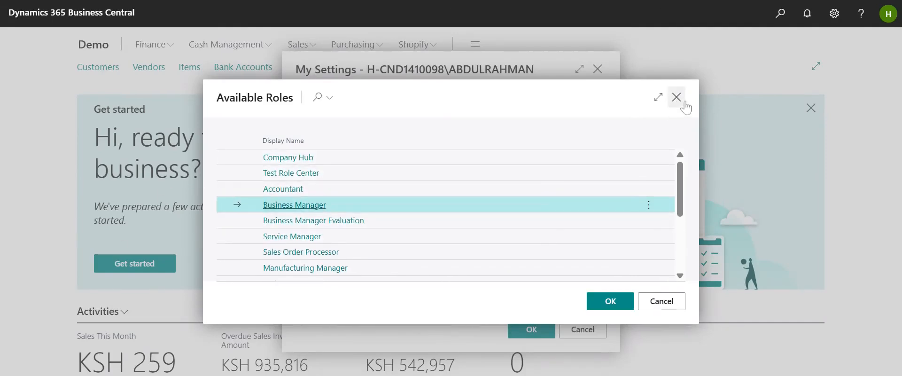
left_click(677, 97)
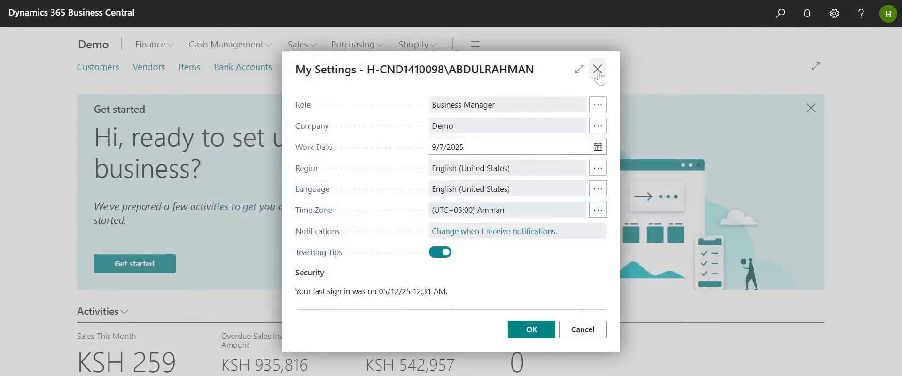
left_click(597, 69)
- Examine the Activities figures and the ongoing sales, purchases and payments tiles on the Business Manager home page
scroll(427, 115, "down", 2)
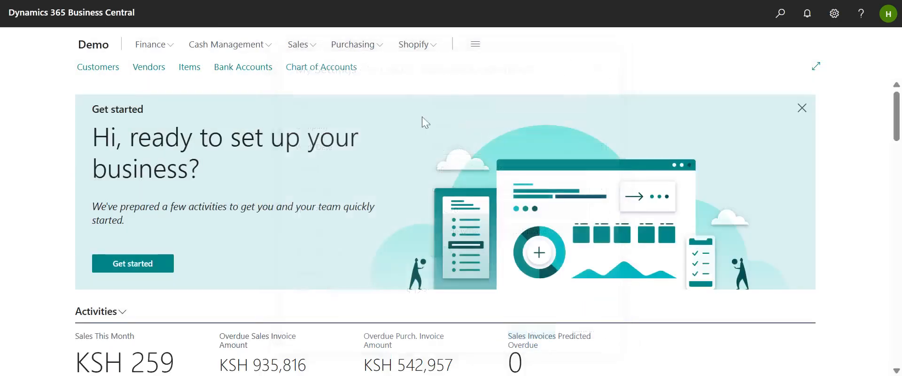
scroll(232, 220, "down", 1)
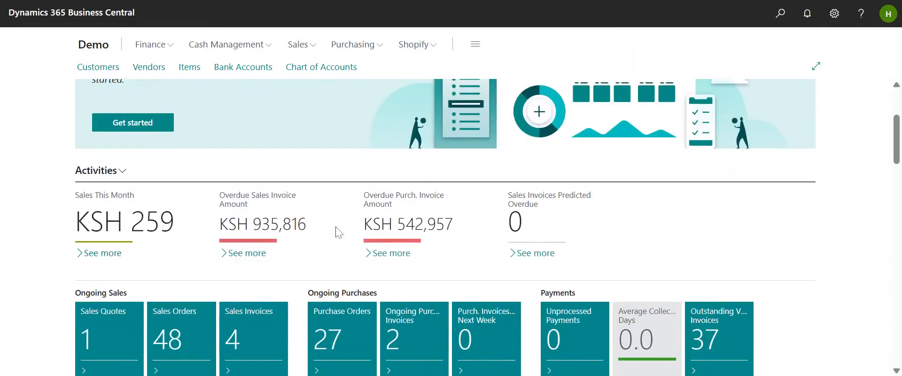
scroll(376, 221, "down", 2)
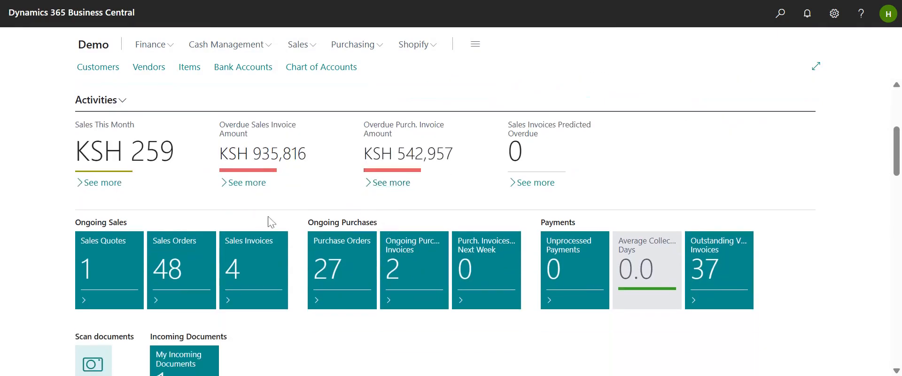
scroll(271, 222, "down", 2)
scroll(268, 221, "up", 2)
scroll(299, 219, "down", 2)
scroll(299, 219, "up", 4)
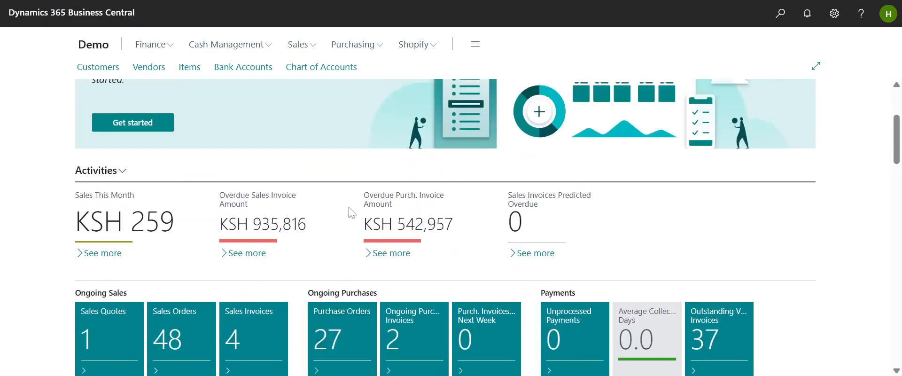
- Change the user role to Accountant in My Settings and apply it
left_click(835, 13)
left_click(827, 78)
left_click(598, 104)
scroll(329, 211, "down", 3)
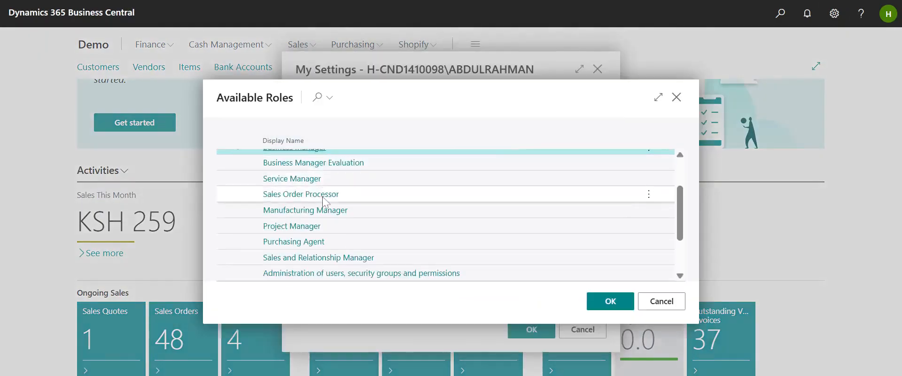
scroll(301, 226, "up", 5)
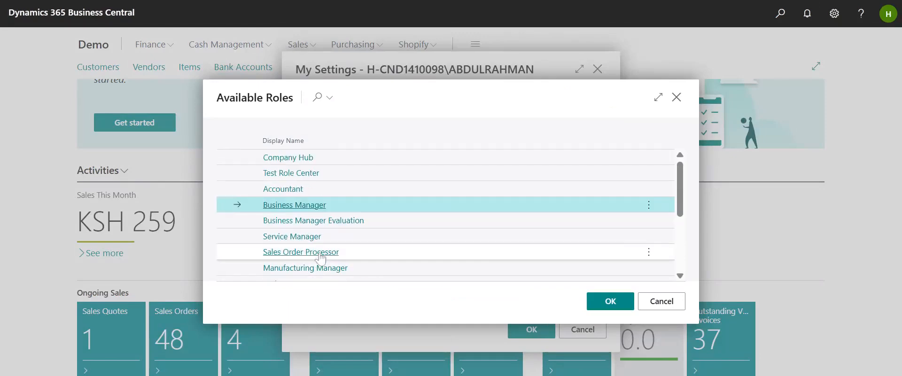
left_click(278, 189)
left_click(536, 329)
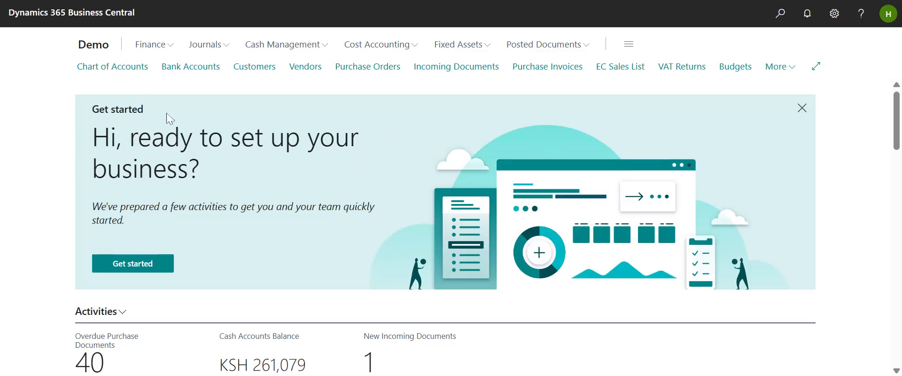
- Examine the Accountant home page's activity tiles and the pages offered under Journals, Finance, Cost Accounting and Fixed Assets
scroll(170, 118, "down", 3)
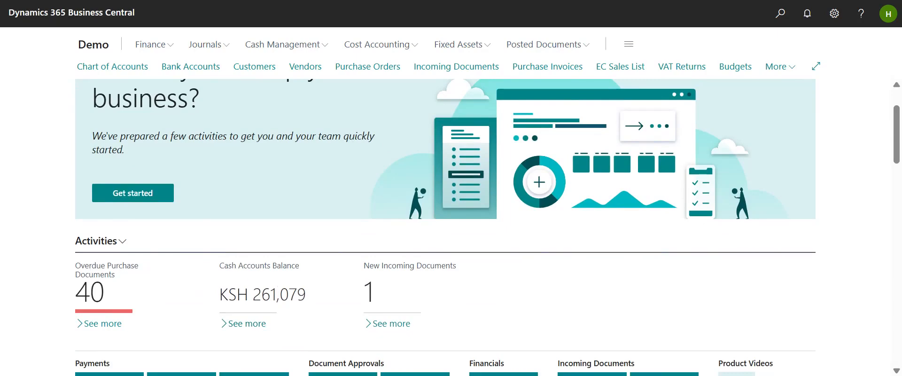
scroll(173, 294, "down", 3)
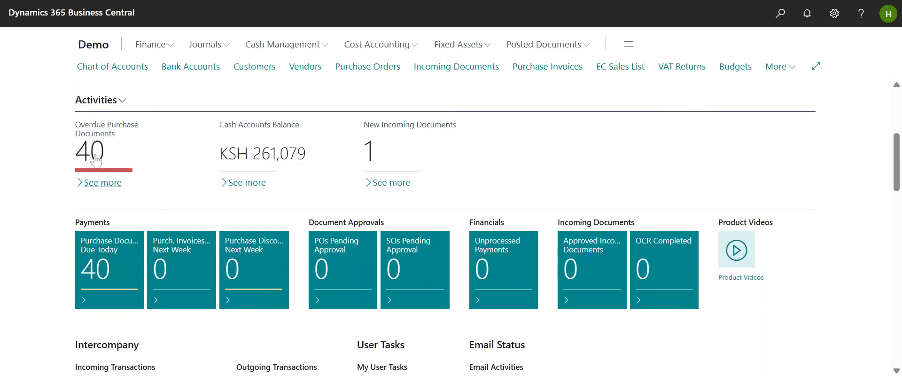
scroll(423, 156, "down", 1)
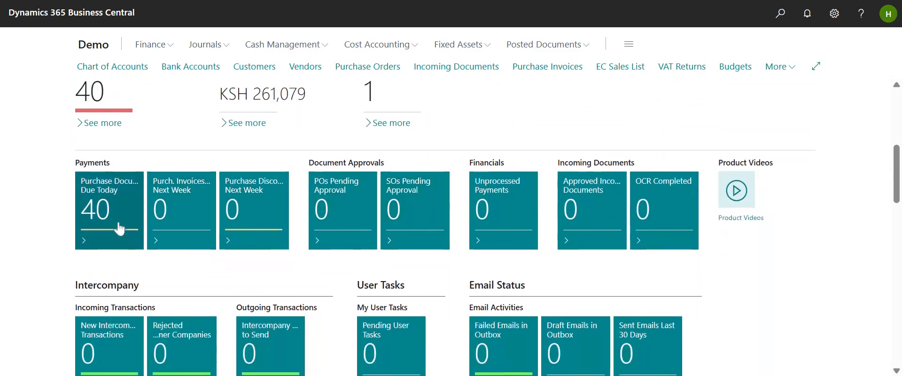
scroll(120, 229, "up", 5)
left_click(225, 46)
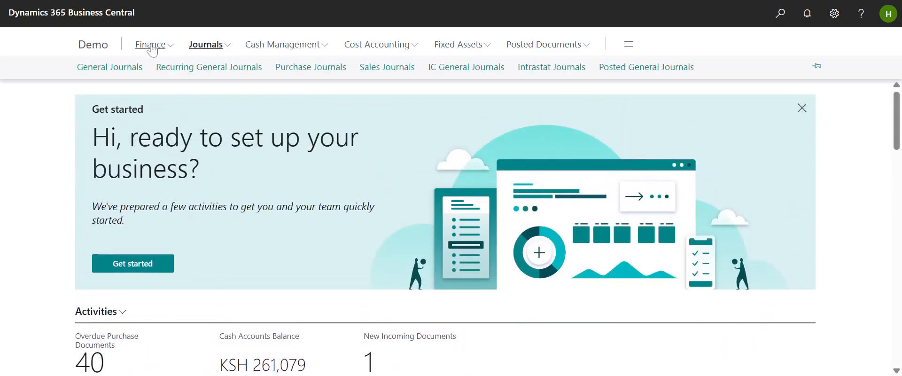
left_click(150, 47)
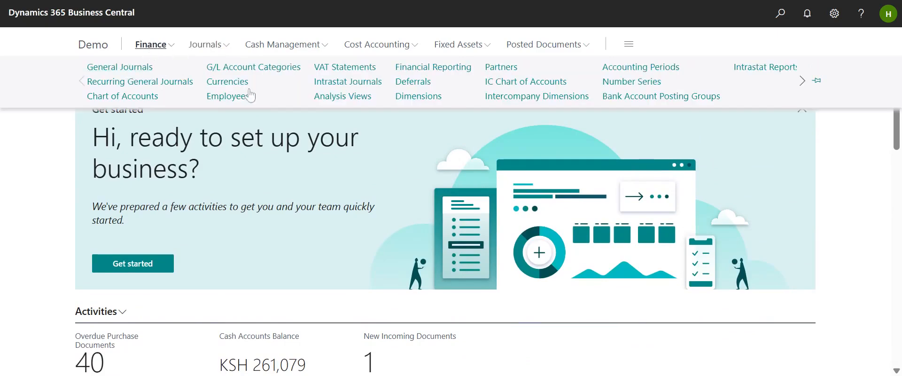
left_click(400, 50)
left_click(463, 47)
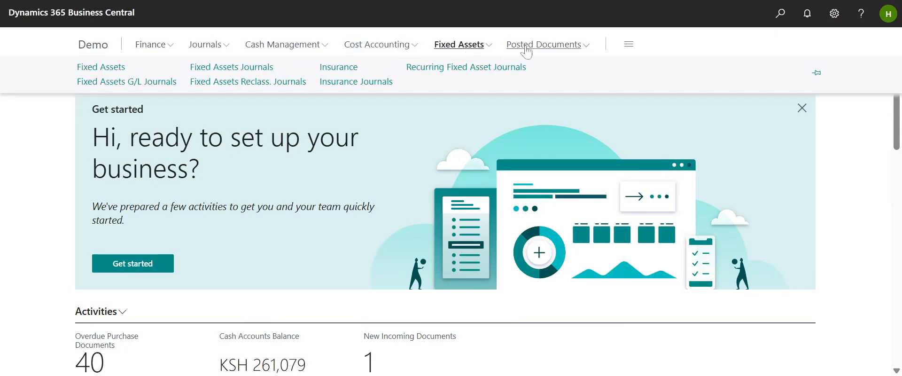
- Set the user role back to Business Manager in My Settings and apply it
left_click(835, 14)
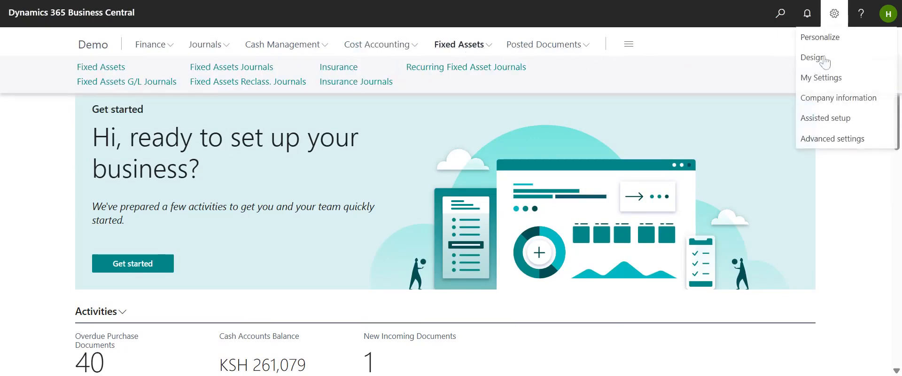
left_click(824, 76)
left_click(598, 104)
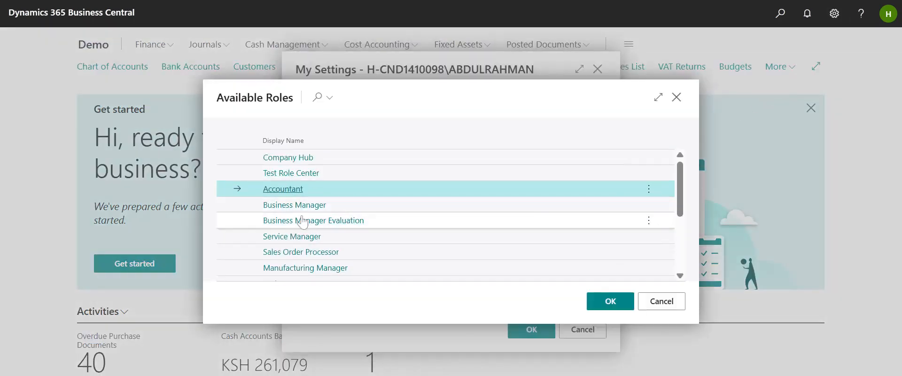
left_click(295, 205)
left_click(527, 330)
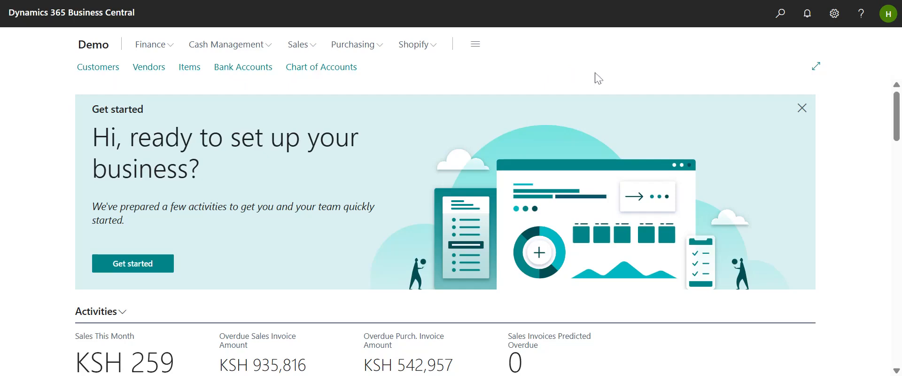
- Review the restored Business Manager home page down to its Activities section
scroll(638, 83, "down", 4)
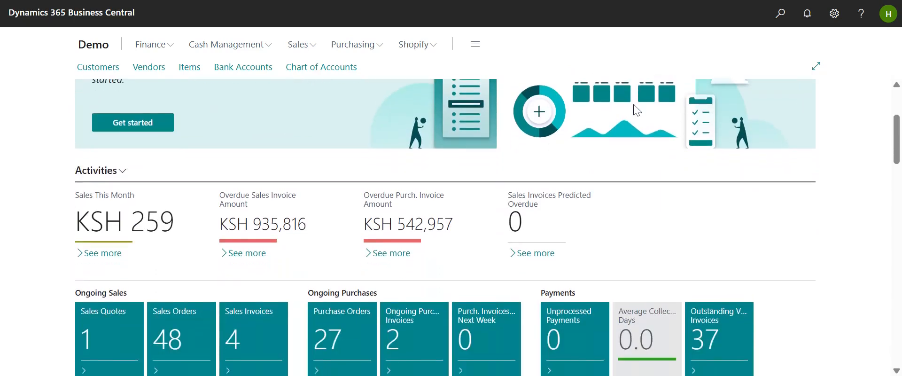
scroll(631, 121, "up", 4)
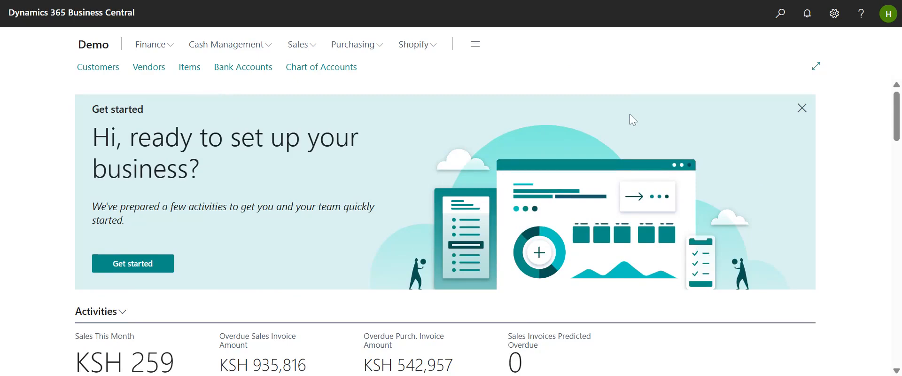
scroll(628, 108, "down", 3)
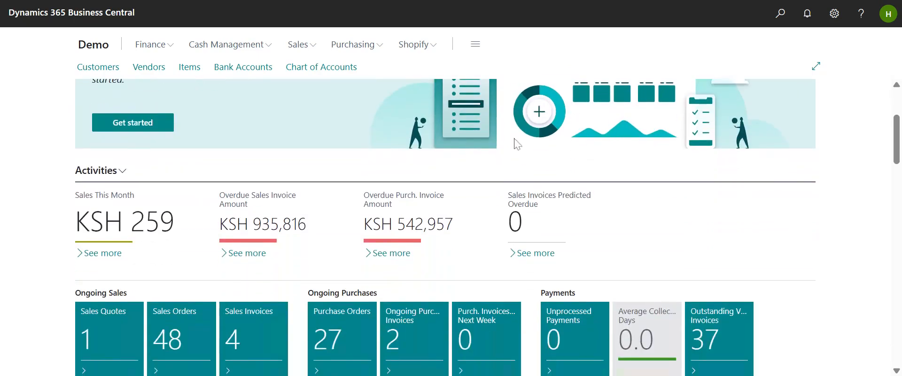
scroll(214, 152, "down", 2)
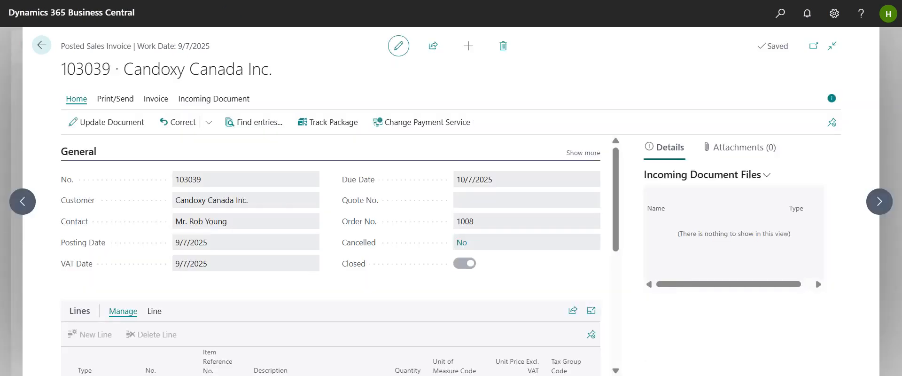
- Examine the item lines and totals of the posted sales invoice for Candoxy Canada Inc., then return to the home page
scroll(188, 219, "down", 2)
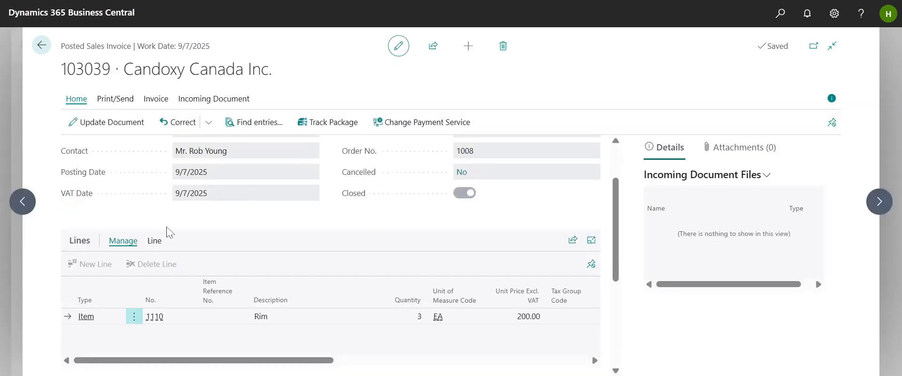
scroll(266, 336, "down", 3)
left_click_drag(316, 219, 390, 219)
scroll(463, 198, "down", 1)
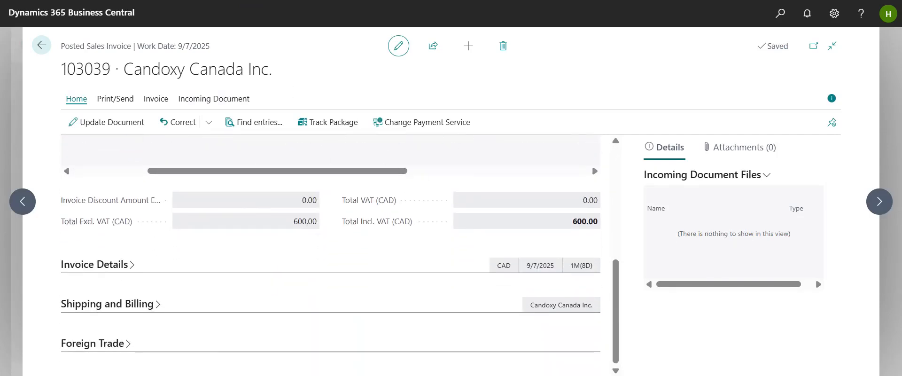
left_click(42, 48)
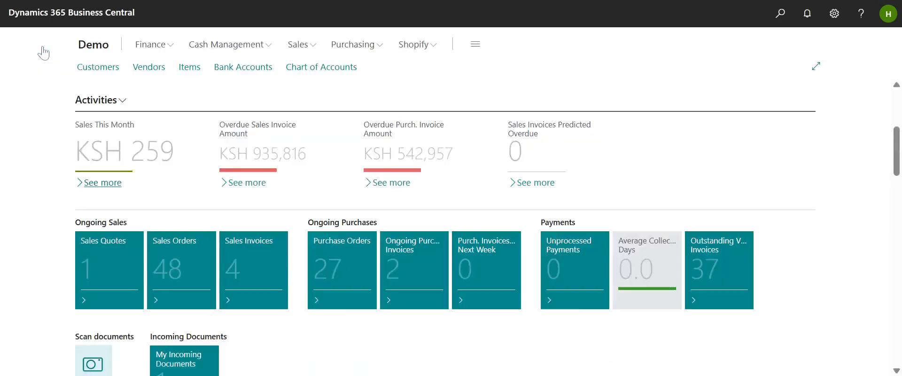
- Look through the ongoing Sales Orders list from the home page and return
scroll(259, 193, "down", 3)
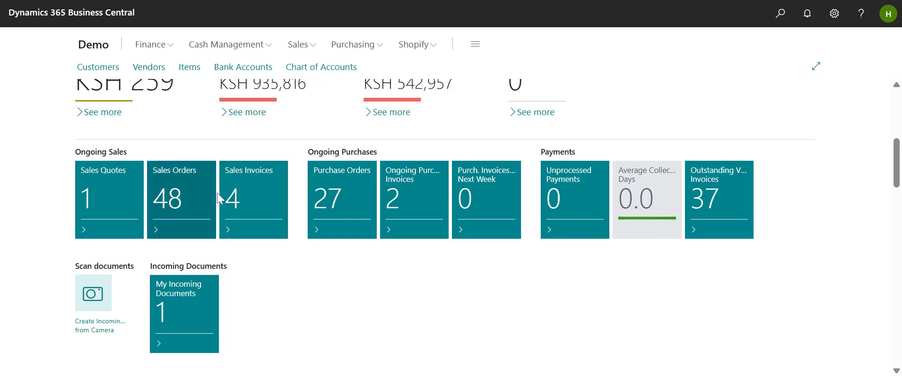
scroll(261, 207, "down", 6)
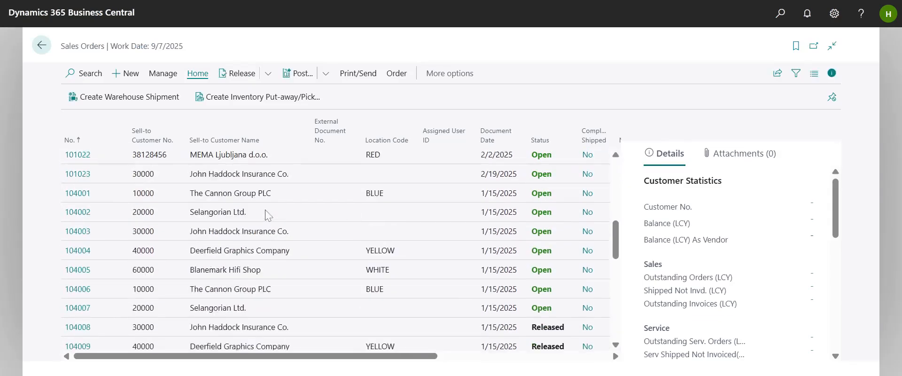
scroll(265, 210, "up", 7)
left_click(46, 49)
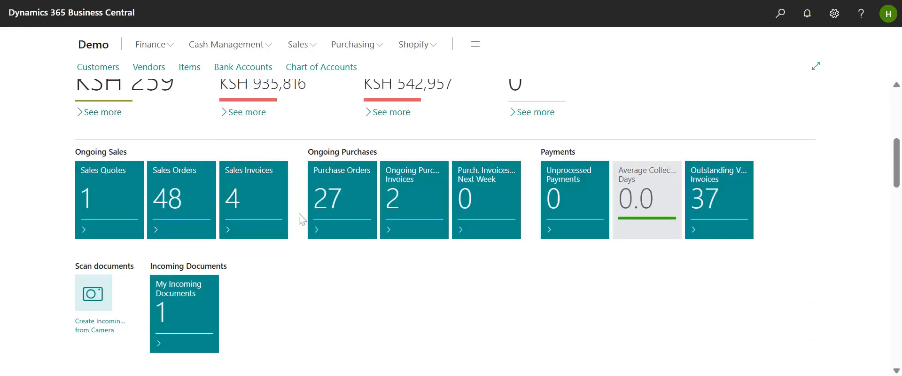
- Examine the rest of the home page down to the Business Performance chart and Favorite Accounts under Insights
scroll(361, 221, "down", 3)
scroll(362, 218, "down", 5)
scroll(298, 226, "down", 3)
scroll(264, 216, "up", 3)
scroll(545, 253, "down", 5)
scroll(562, 245, "down", 4)
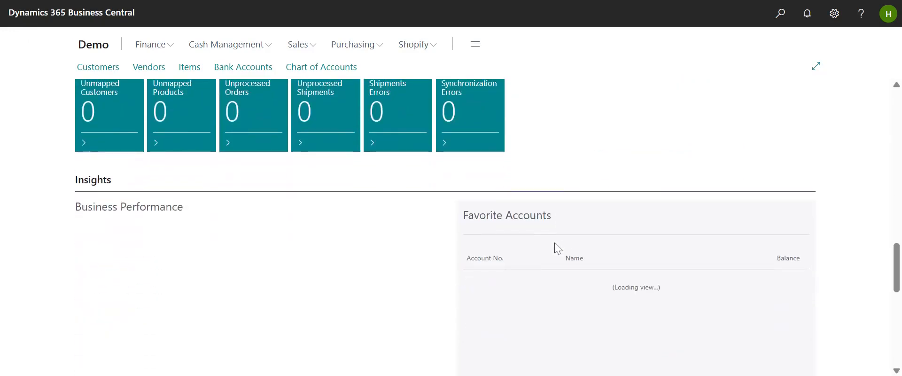
scroll(532, 216, "up", 2)
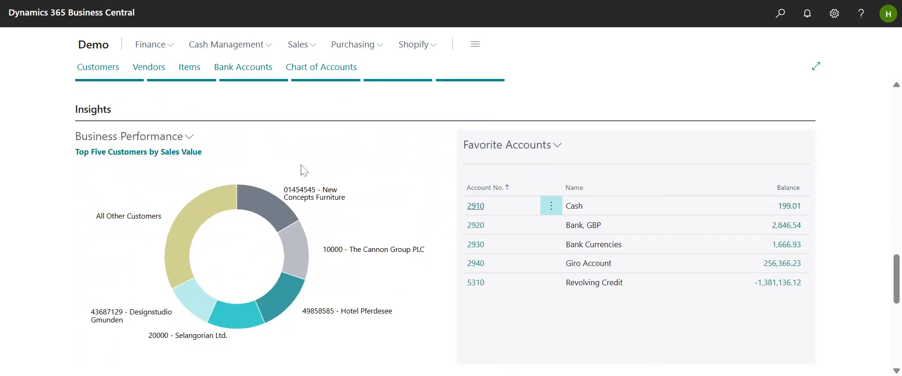
- Review the Business Performance chart, Favorite Accounts and Trial Balance under Insights, then return to the beginning of the home page
scroll(433, 215, "down", 5)
scroll(337, 214, "up", 3)
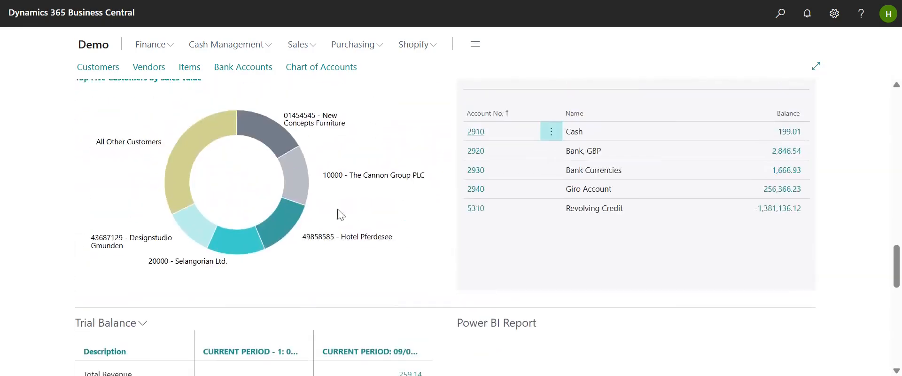
scroll(329, 212, "up", 2)
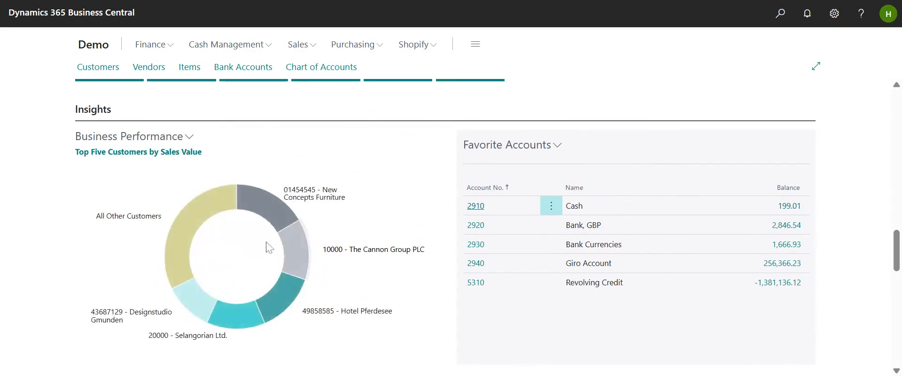
scroll(212, 230, "down", 4)
scroll(226, 235, "down", 2)
scroll(250, 230, "up", 10)
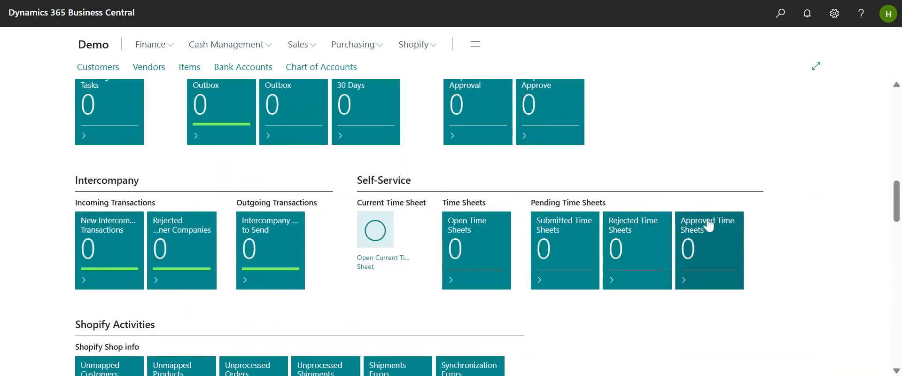
scroll(713, 220, "up", 10)
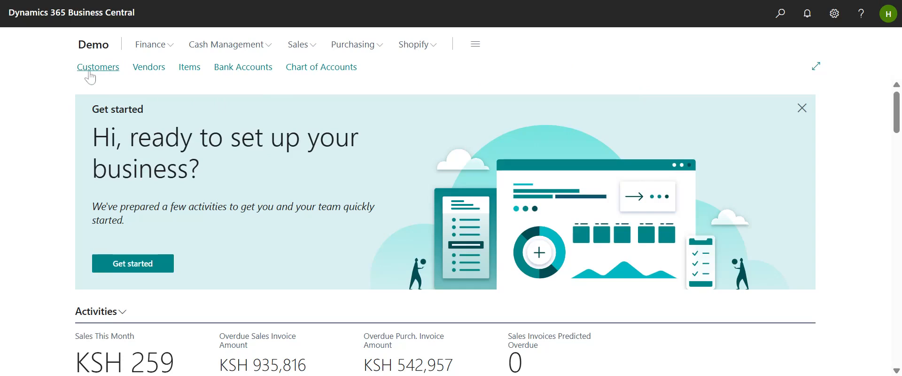
- Open the Customers list and examine the pricing options, sales history and statistics of the first customer, Spotsmeyer's Furnishings
left_click(90, 70)
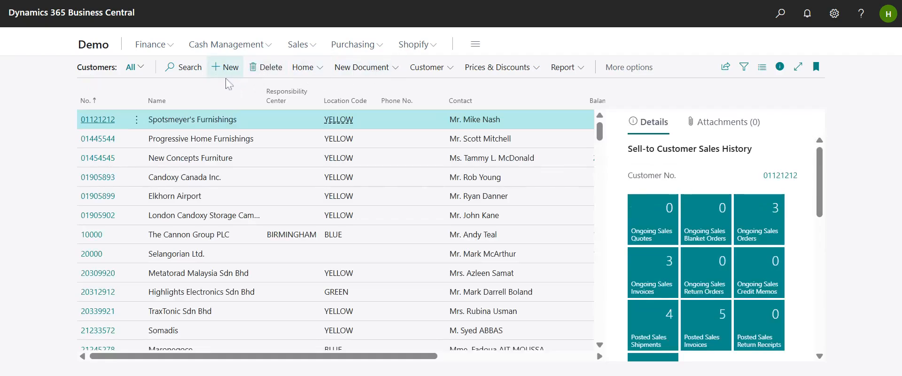
left_click(477, 70)
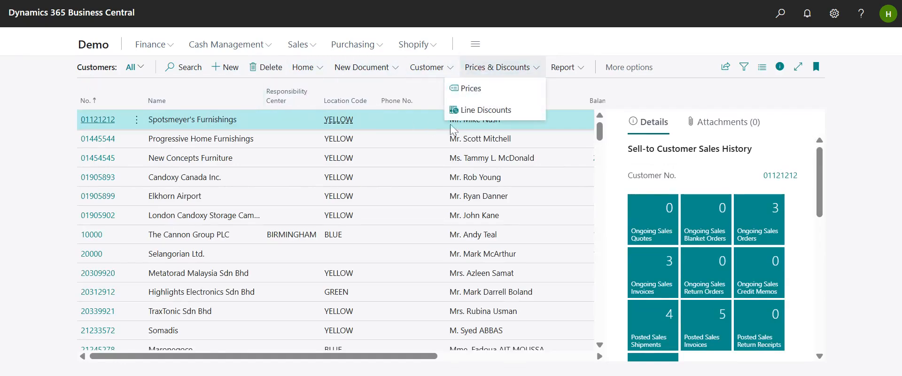
left_click_drag(824, 178, 823, 221)
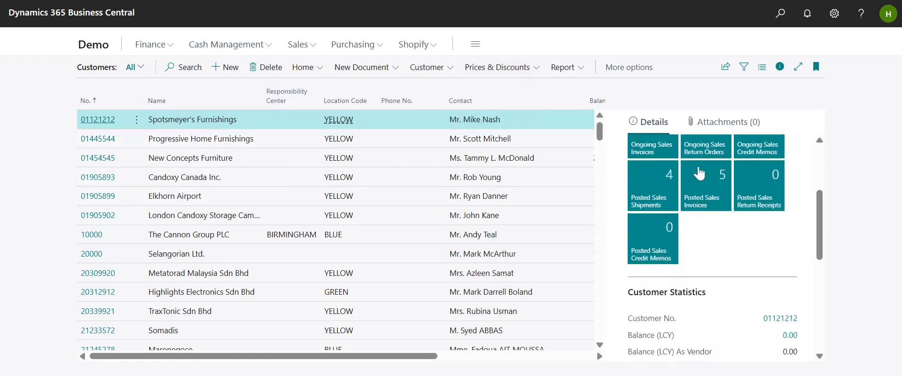
scroll(710, 202, "up", 3)
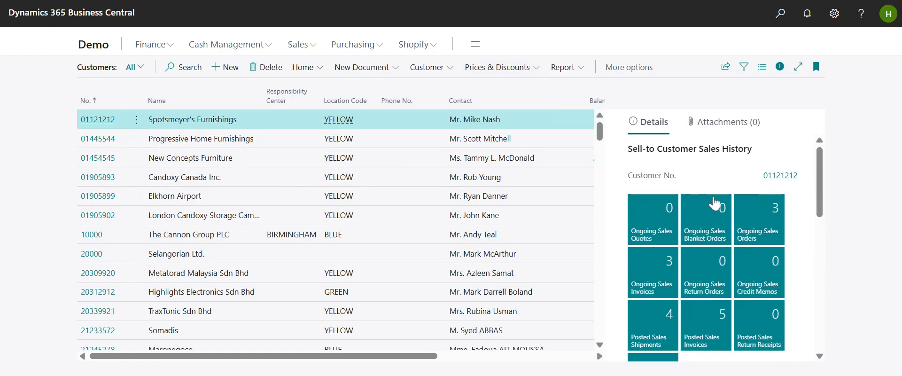
scroll(728, 204, "down", 3)
scroll(701, 203, "down", 5)
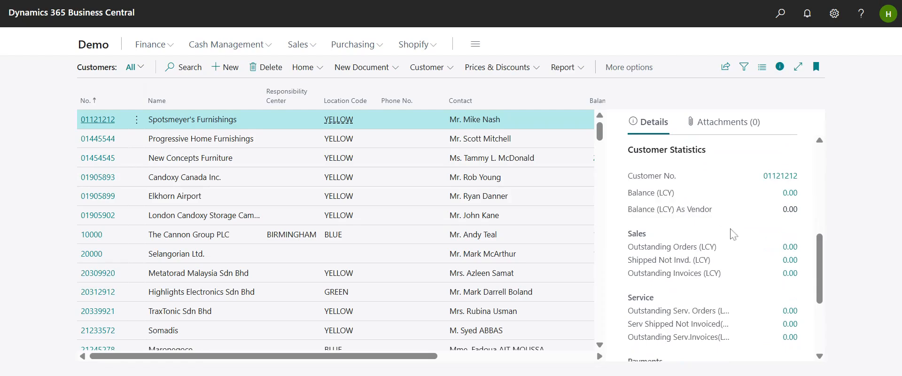
scroll(730, 232, "down", 6)
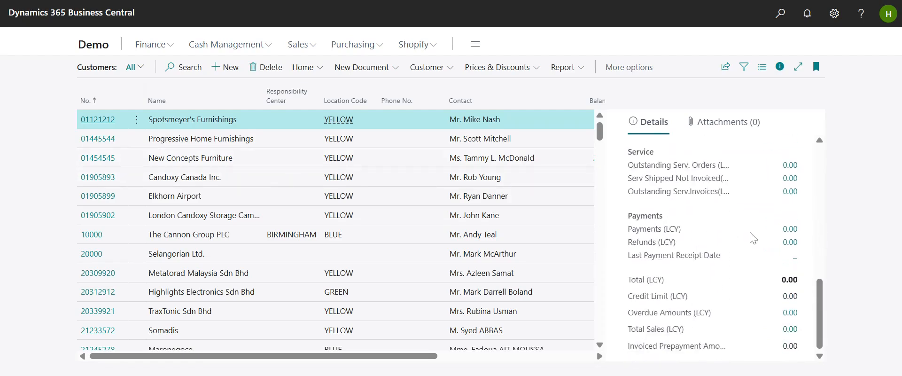
- Open the customer card for Spotsmeyer's Furnishings and review its General, Address & Contact, Invoicing and Payments sections
left_click(100, 126)
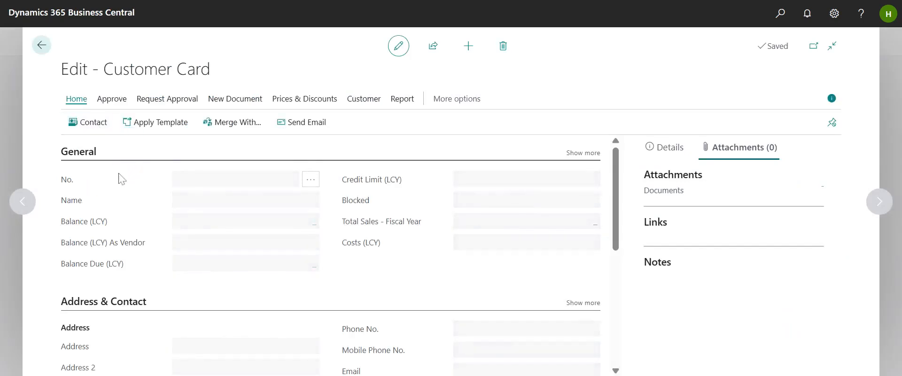
scroll(216, 181, "down", 1)
scroll(216, 181, "up", 1)
scroll(216, 181, "down", 1)
scroll(216, 197, "down", 2)
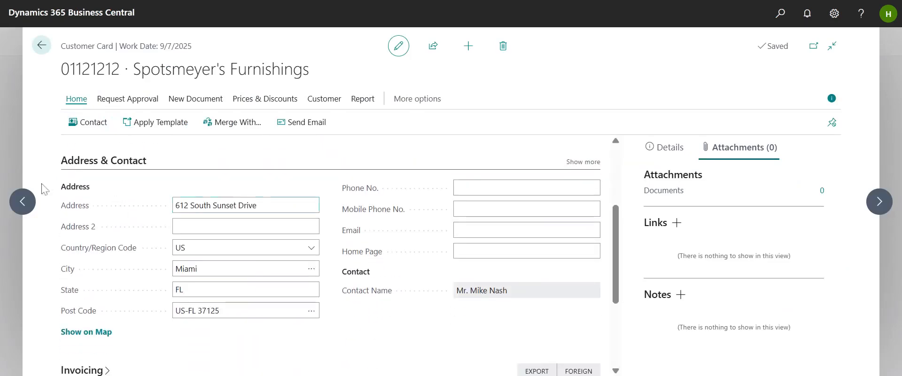
scroll(62, 173, "down", 3)
scroll(68, 253, "up", 4)
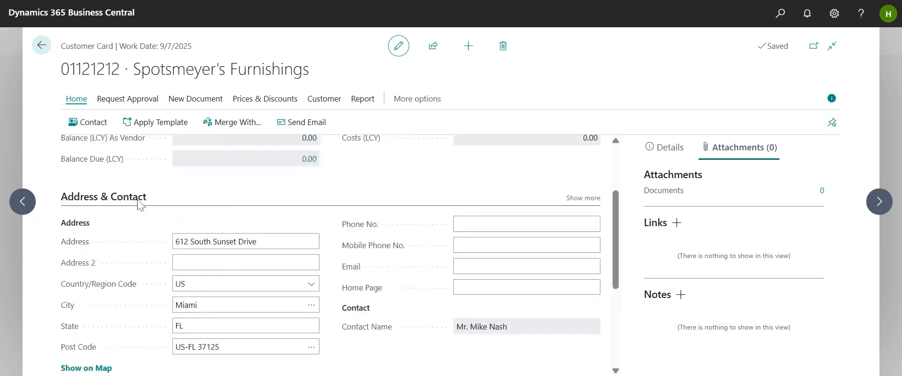
scroll(75, 333, "down", 3)
left_click(83, 310)
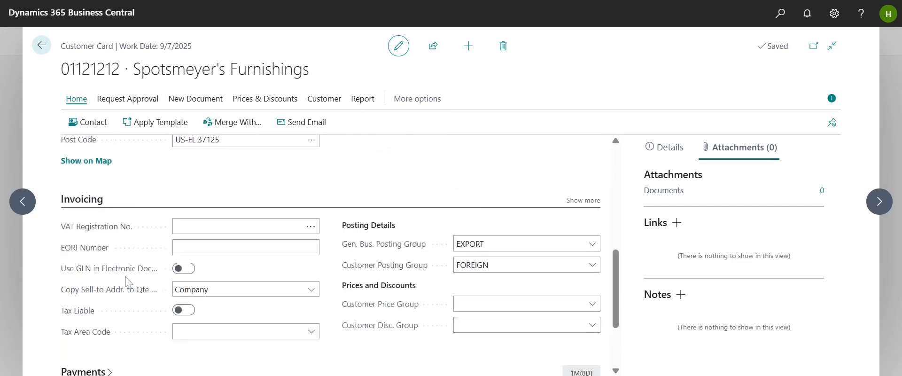
scroll(110, 277, "down", 2)
left_click(109, 266)
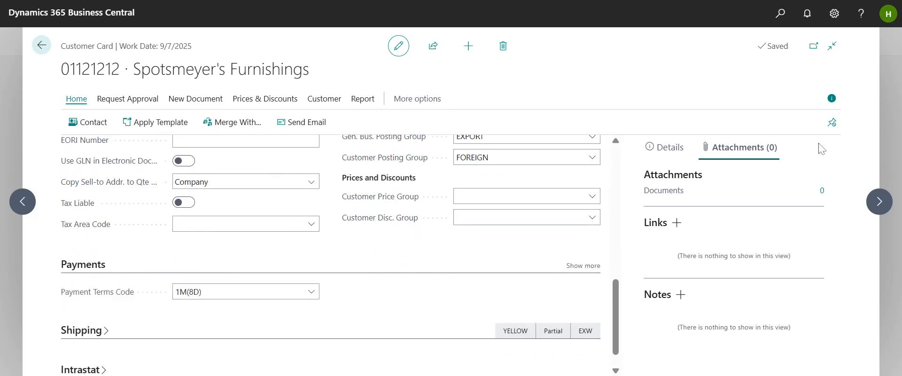
- Look at how documents and links are attached to the customer card, without adding a file or link
left_click(823, 192)
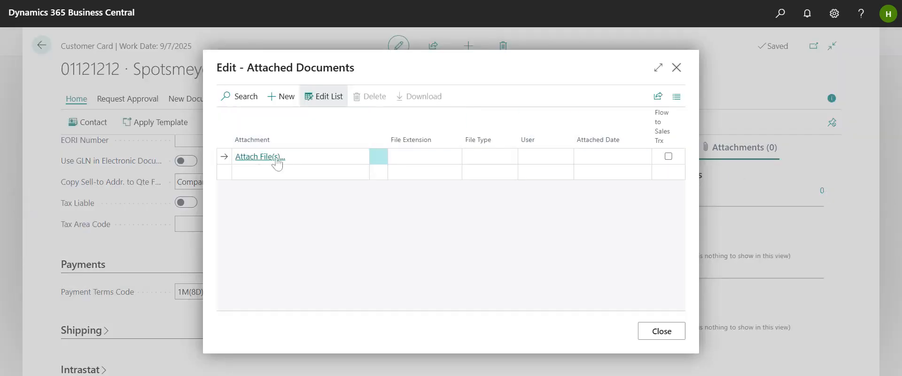
left_click(272, 158)
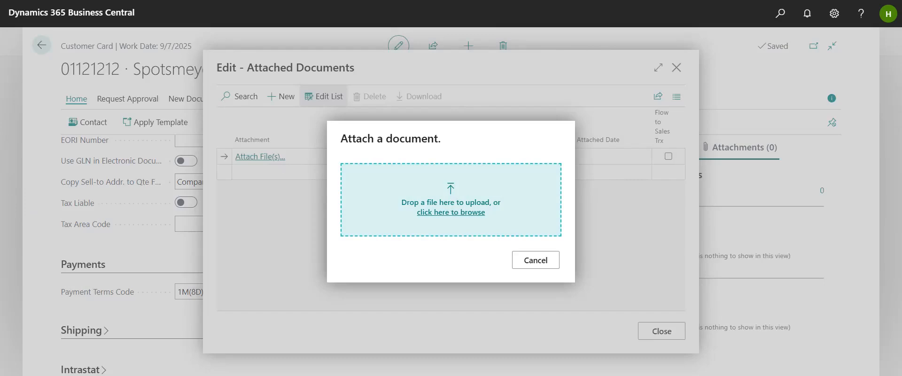
left_click(538, 261)
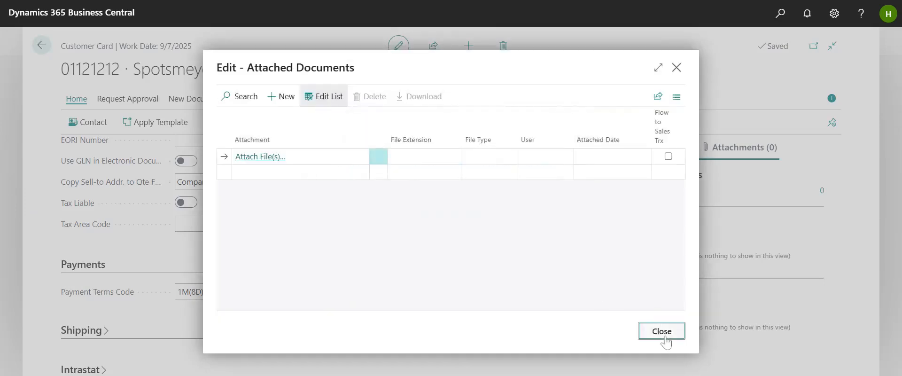
left_click(665, 339)
left_click(676, 223)
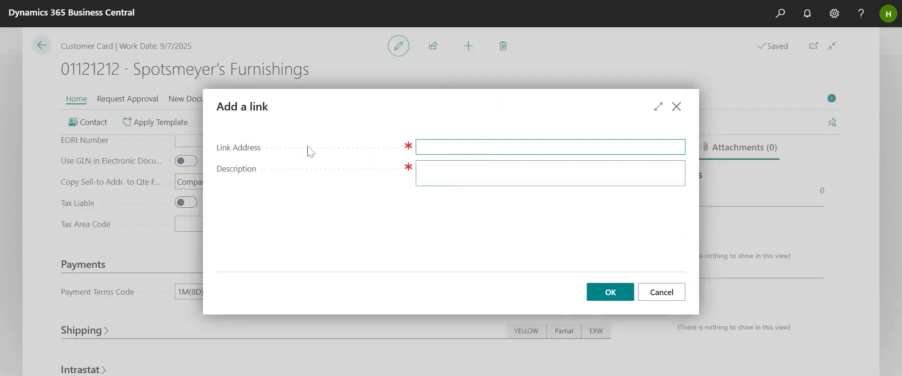
left_click(677, 107)
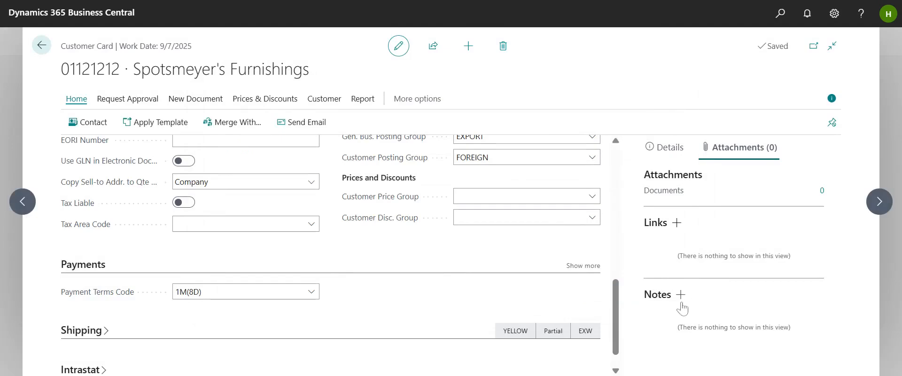
- Review the customer card's commands for approval requests, new documents, prices and discounts, customer information and reports
left_click(121, 97)
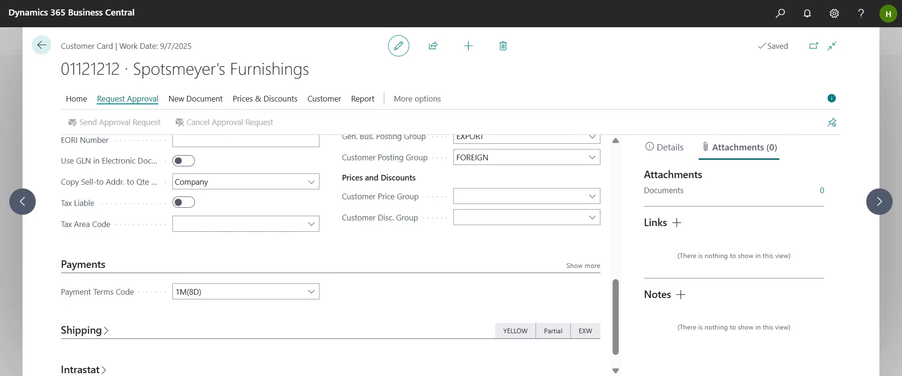
scroll(173, 176, "up", 8)
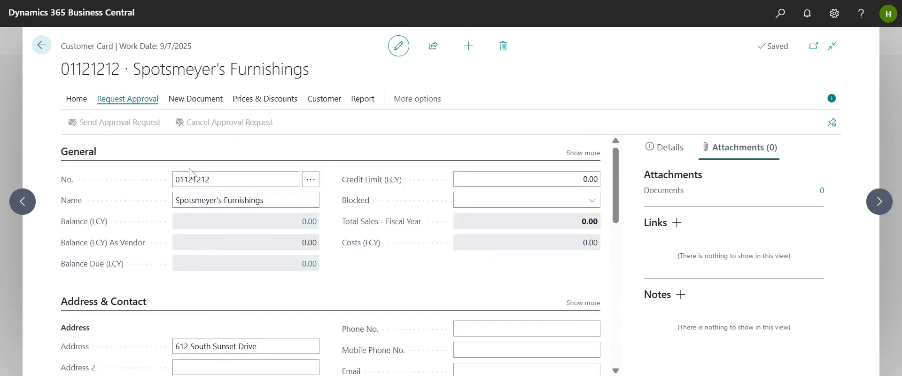
left_click(76, 99)
left_click(118, 99)
left_click(194, 100)
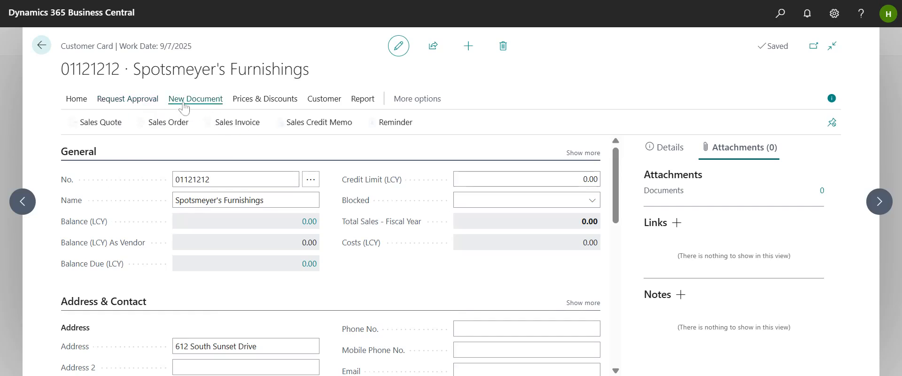
left_click(198, 104)
left_click(189, 105)
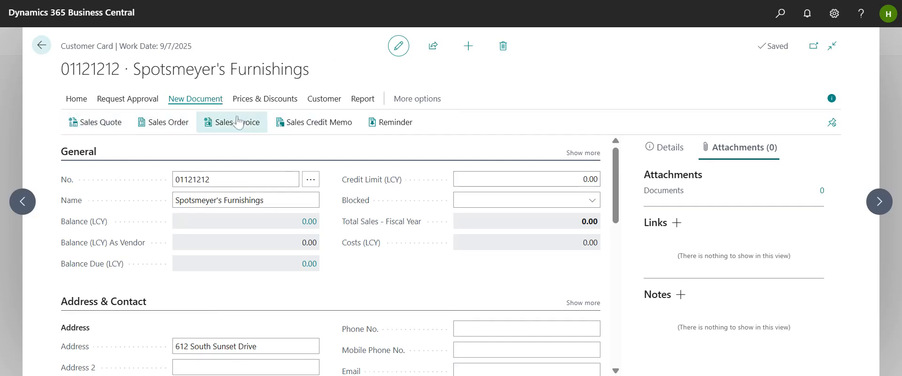
left_click(263, 103)
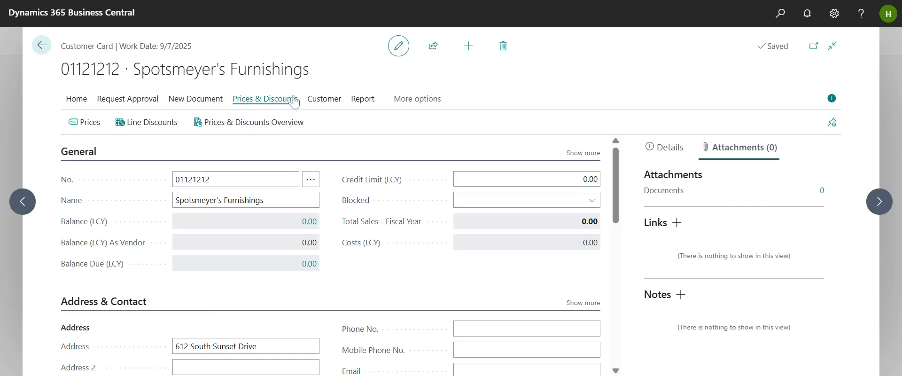
left_click(341, 103)
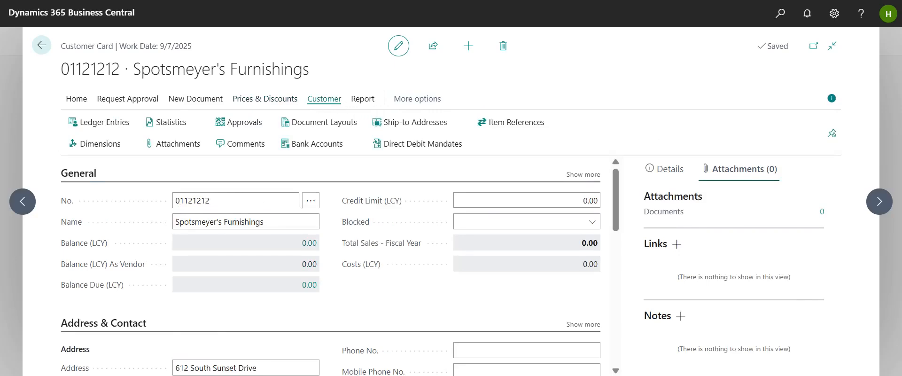
left_click(362, 99)
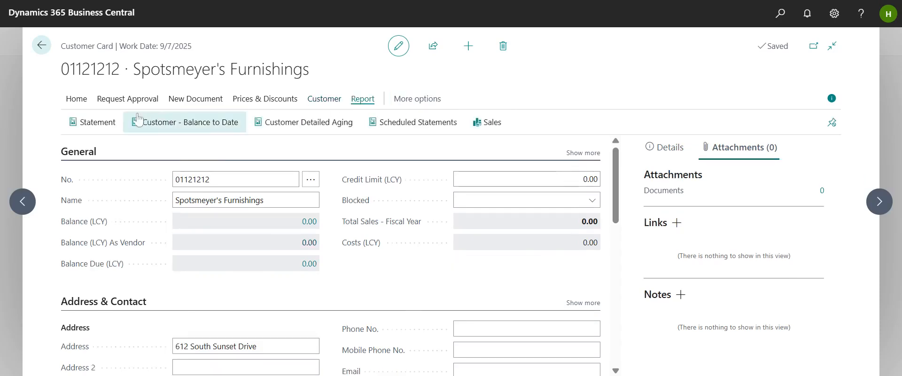
- Show the customer card's additional options and examine the available Actions and the Related sales and document entries
left_click(426, 113)
left_click(427, 105)
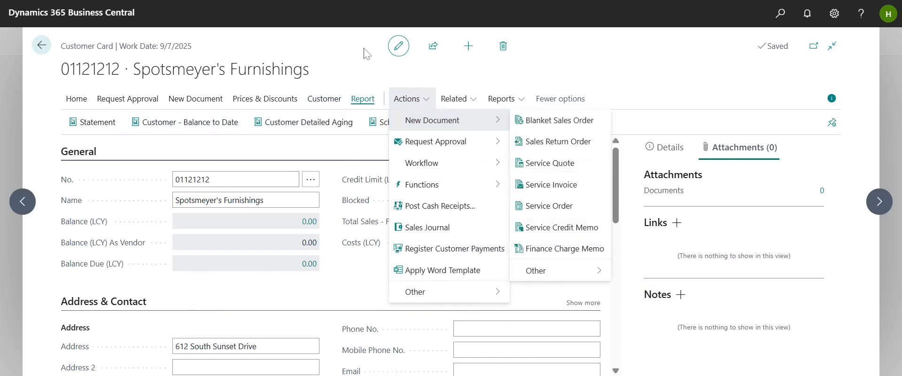
mouse_move(450, 151)
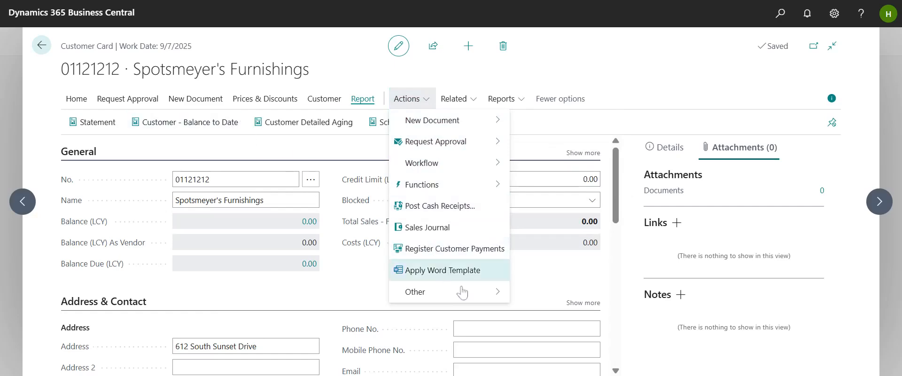
left_click(458, 99)
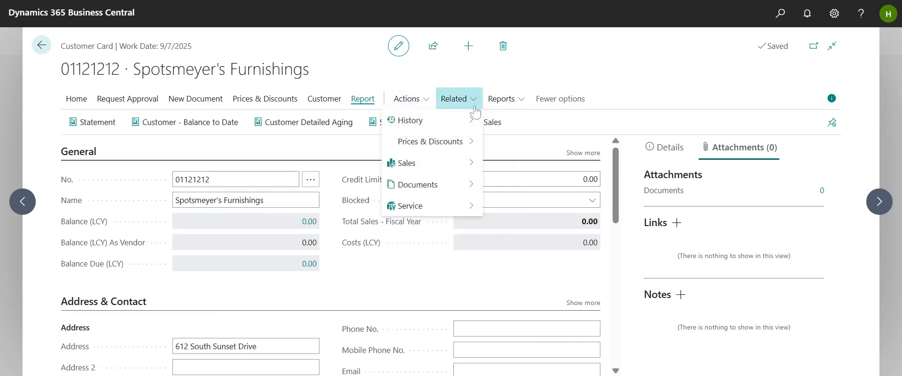
mouse_move(471, 169)
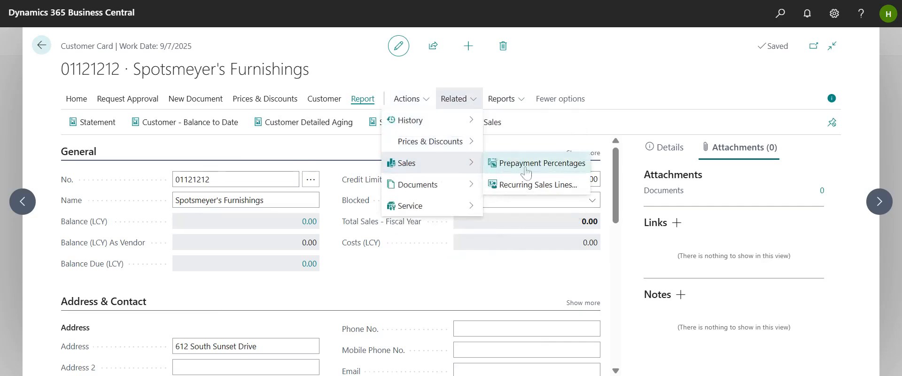
mouse_move(462, 192)
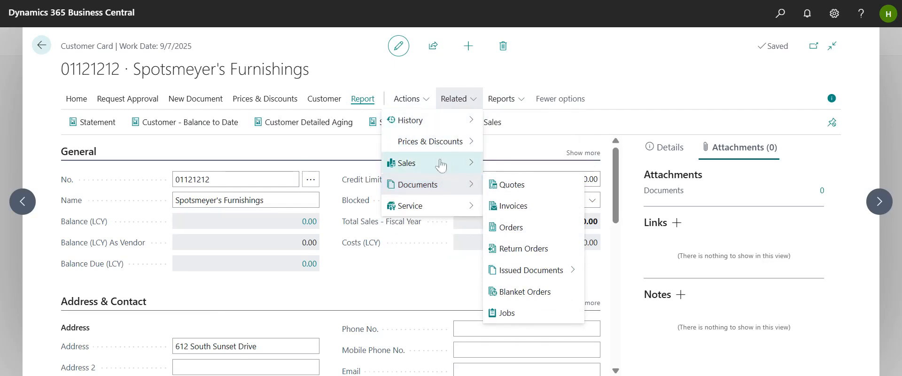
left_click(330, 50)
- Close the customer card and go back from the Customers list to the home page
double_click(23, 46)
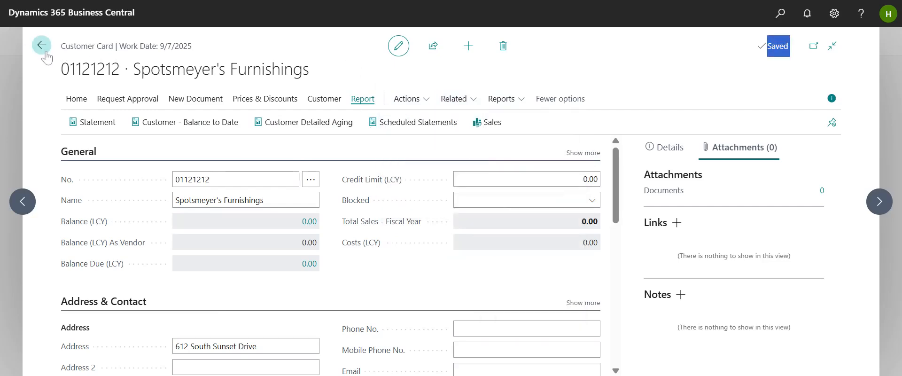
left_click(46, 51)
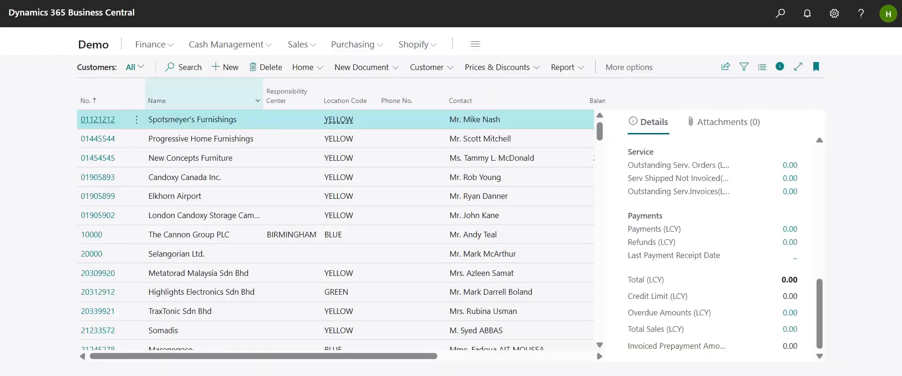
left_click(99, 47)
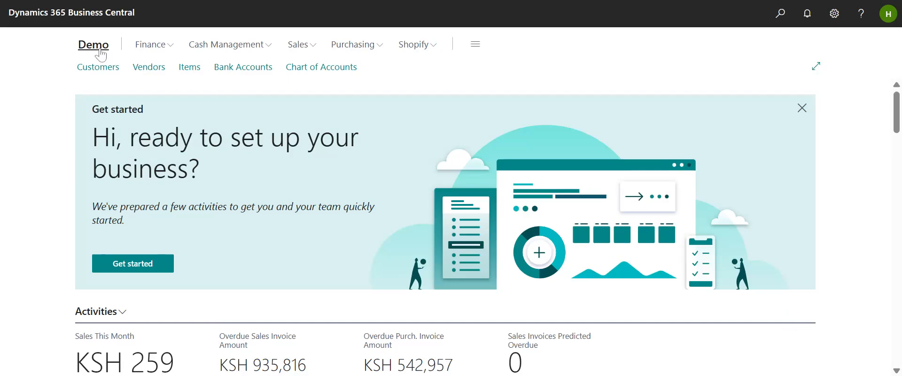
- Open the Progressive Home Furnishings vendor card from the Vendors list, review its approval and new document commands, and return to the home page
left_click(150, 67)
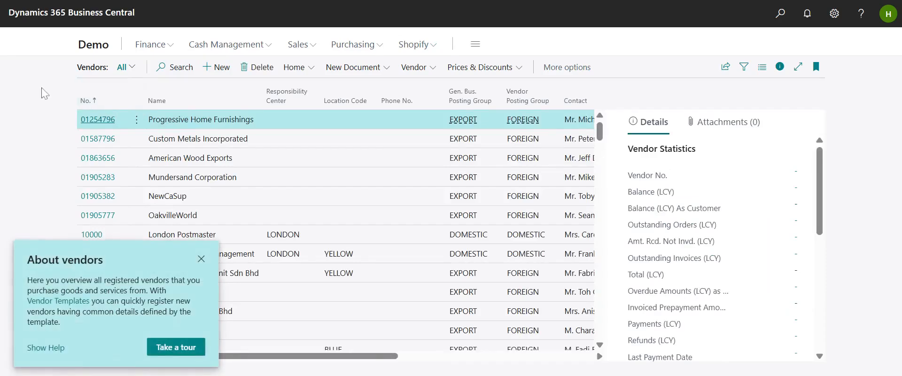
left_click(97, 121)
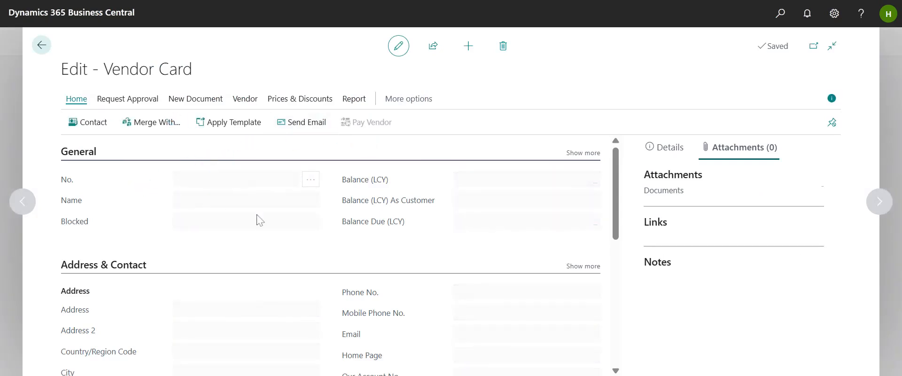
left_click(150, 101)
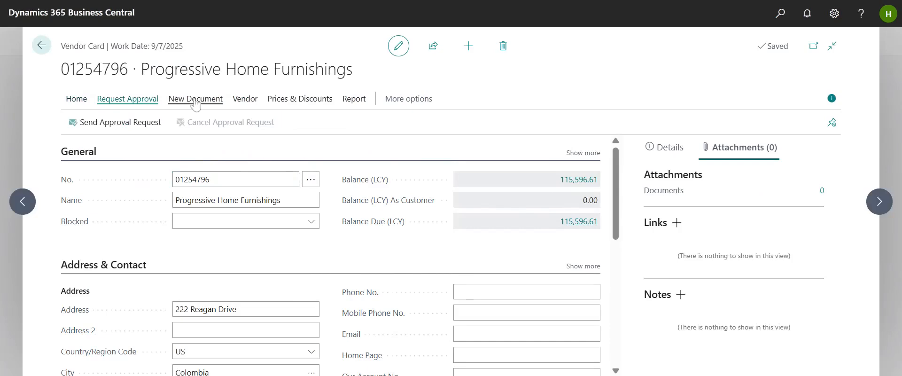
left_click(196, 98)
scroll(294, 221, "down", 3)
scroll(293, 221, "up", 3)
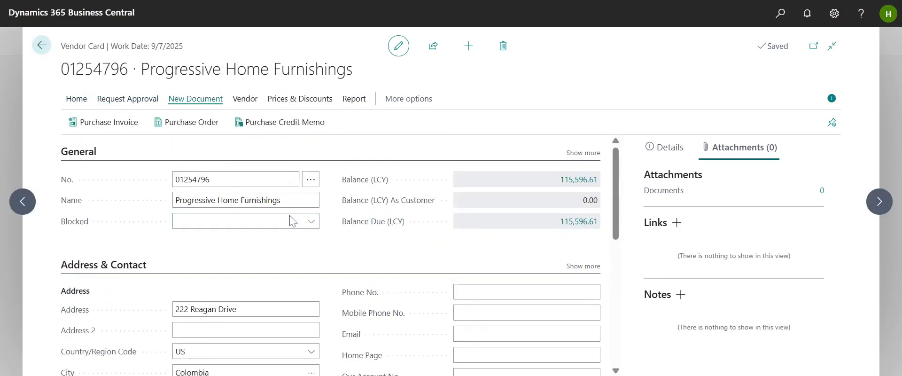
left_click(40, 46)
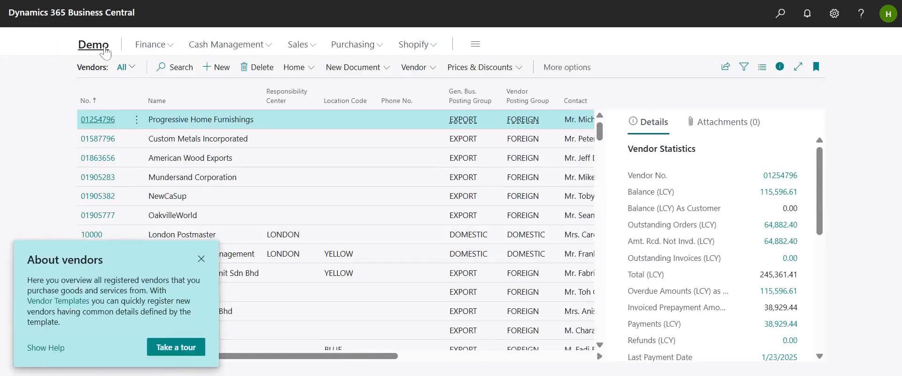
left_click(94, 45)
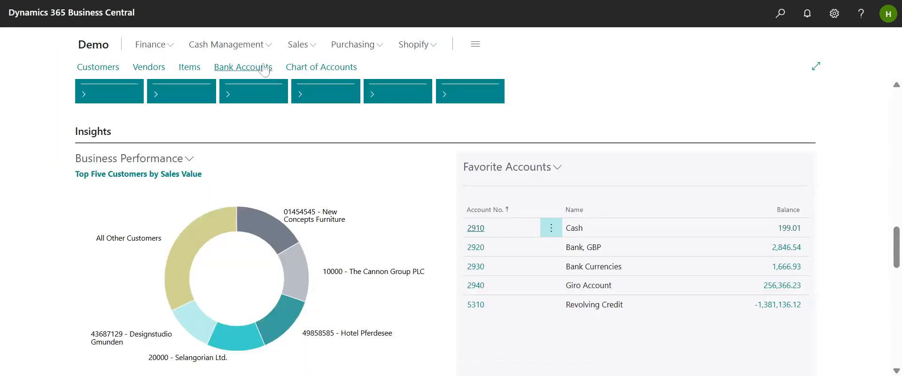
- Open the Chart of Accounts and hide its details pane to show more columns
left_click(308, 71)
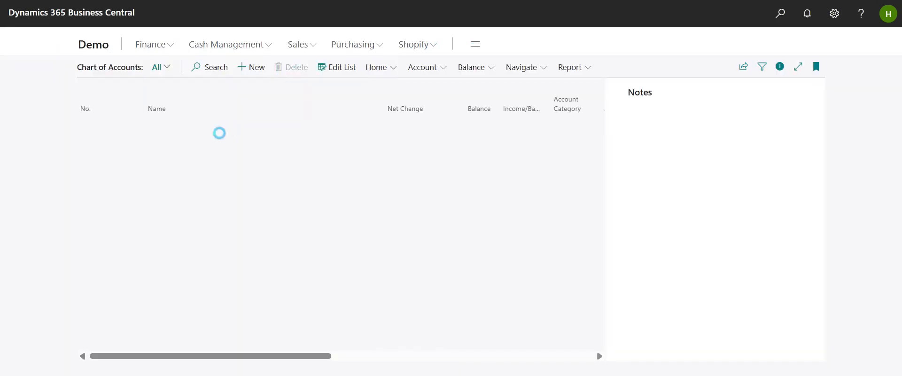
scroll(178, 113, "down", 6)
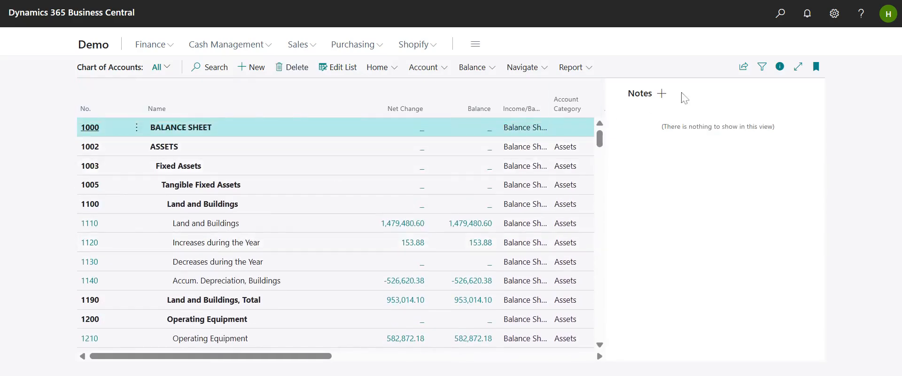
left_click(780, 67)
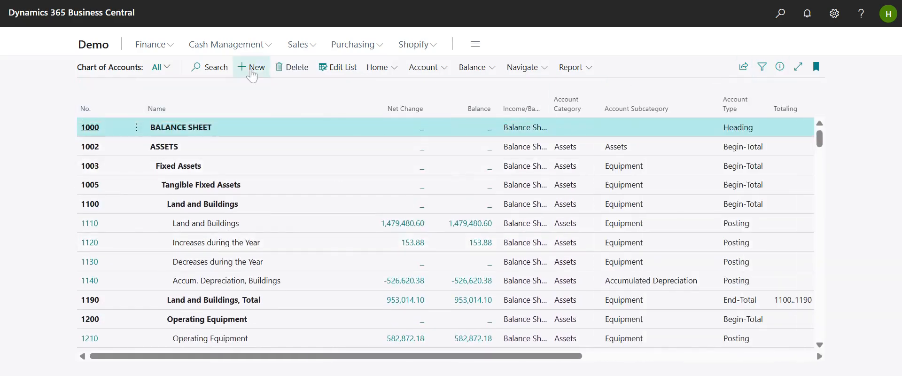
- Browse the Chart of Accounts and examine account numbers, headings, balances, categories, subcategories and account types
scroll(389, 145, "down", 3)
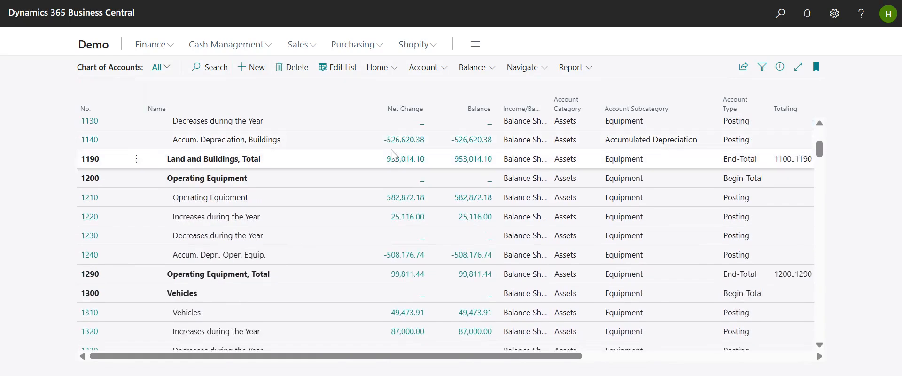
scroll(395, 160, "up", 4)
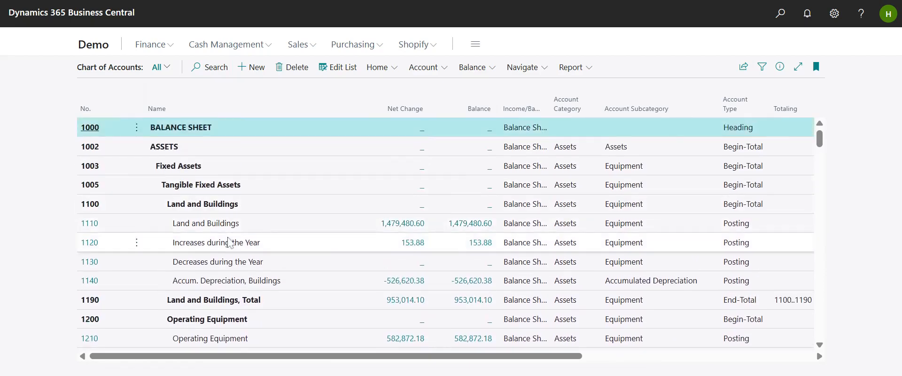
scroll(261, 227, "down", 15)
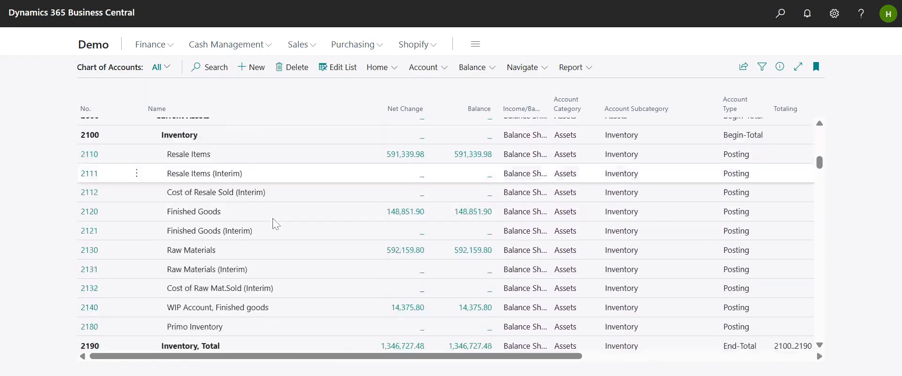
scroll(273, 218, "down", 15)
scroll(277, 218, "up", 3)
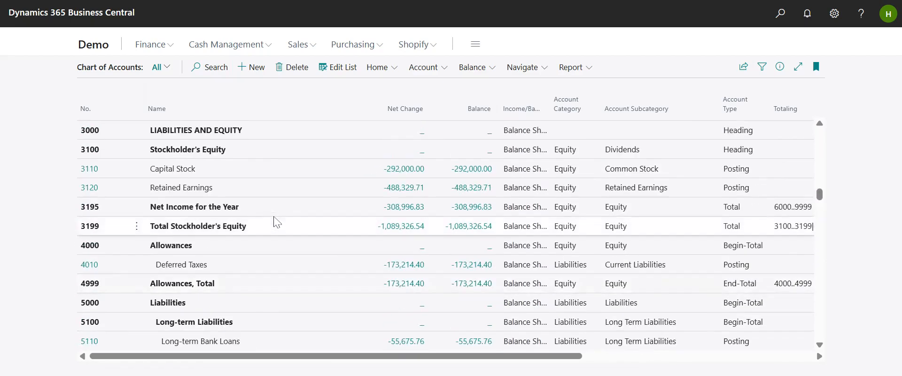
scroll(293, 215, "up", 5)
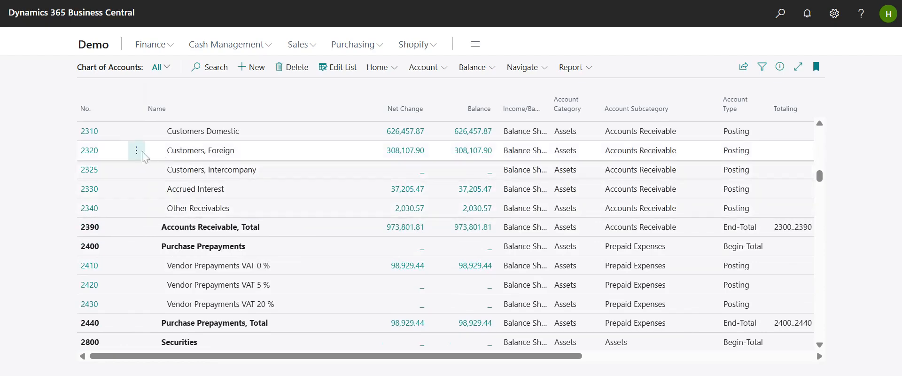
scroll(488, 207, "up", 10)
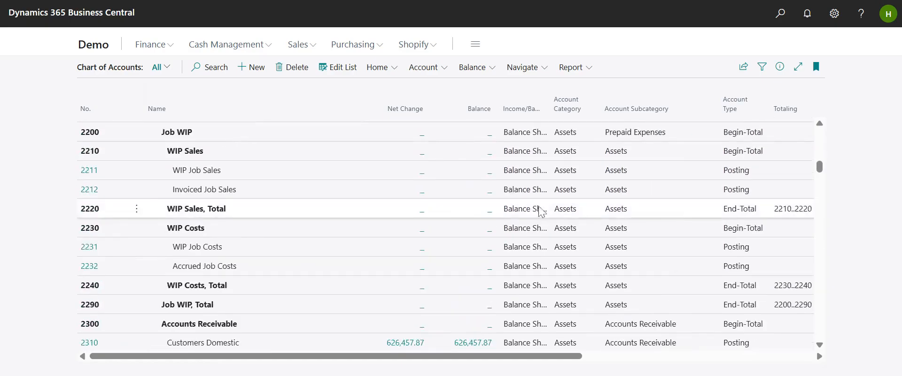
scroll(540, 204, "up", 4)
scroll(573, 188, "down", 10)
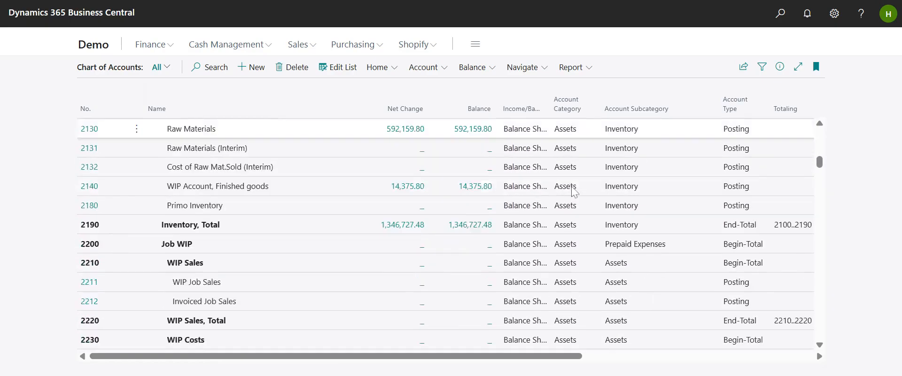
scroll(230, 205, "down", 4)
scroll(229, 204, "down", 5)
scroll(230, 204, "up", 5)
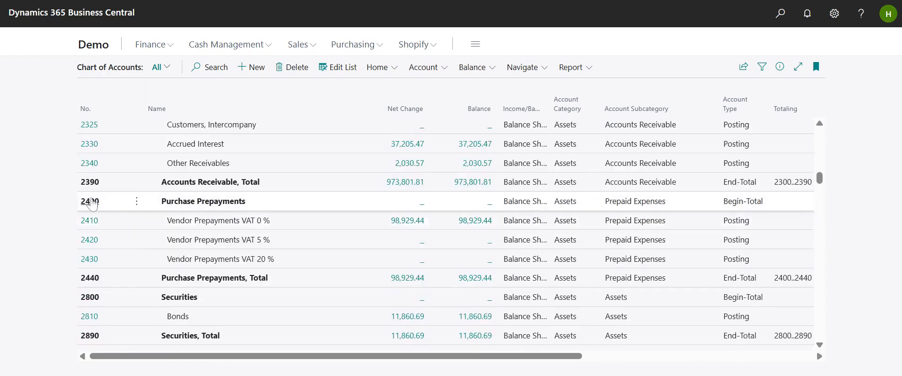
scroll(132, 207, "up", 5)
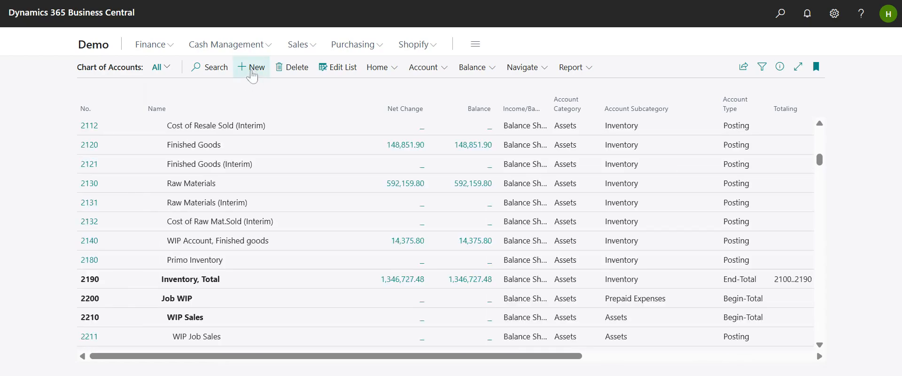
- Start a new G/L account, look over the blank card's fields and sections, and close it without entering anything
left_click(252, 71)
scroll(195, 204, "down", 3)
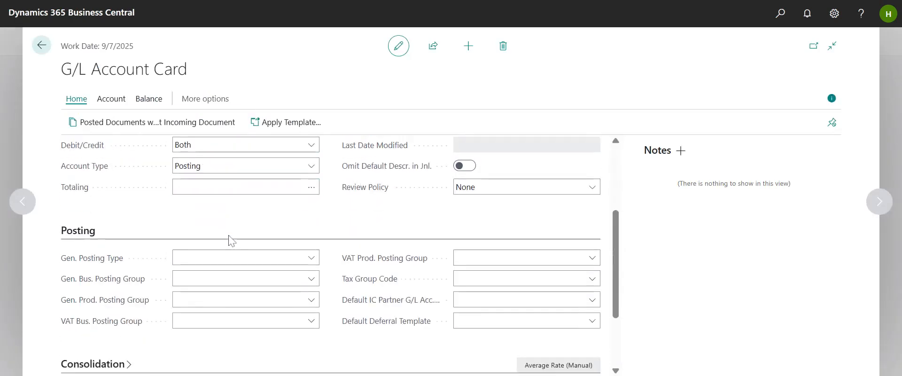
scroll(188, 216, "down", 3)
left_click(41, 45)
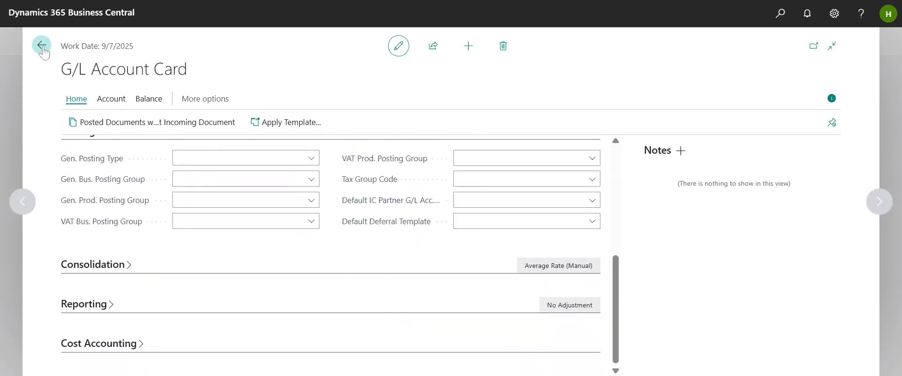
- Open the account card for 1110 Land and Buildings and examine its General settings, including Direct Posting and Blocked
scroll(177, 205, "up", 10)
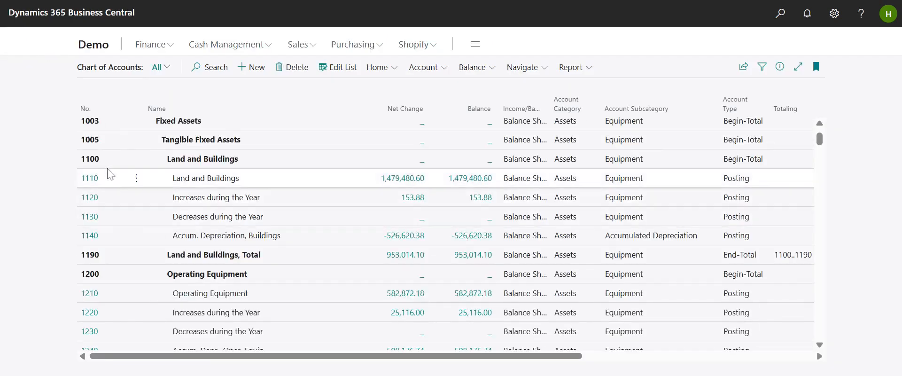
left_click(93, 181)
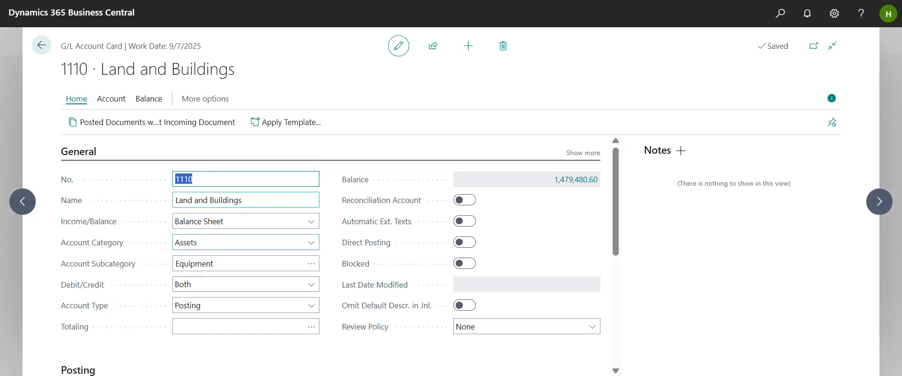
scroll(269, 222, "down", 2)
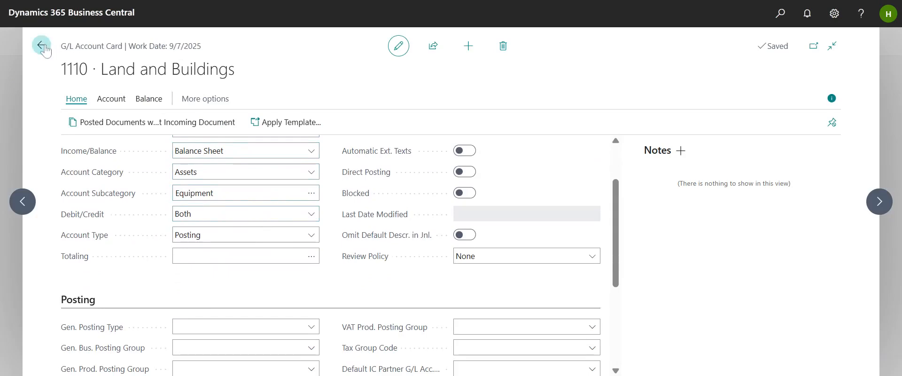
scroll(430, 259, "up", 2)
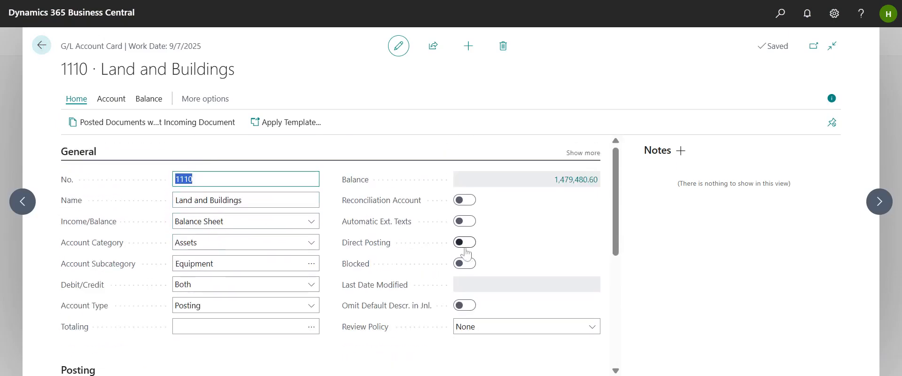
scroll(223, 209, "down", 1)
scroll(223, 208, "up", 1)
mouse_move(381, 208)
left_click(528, 212)
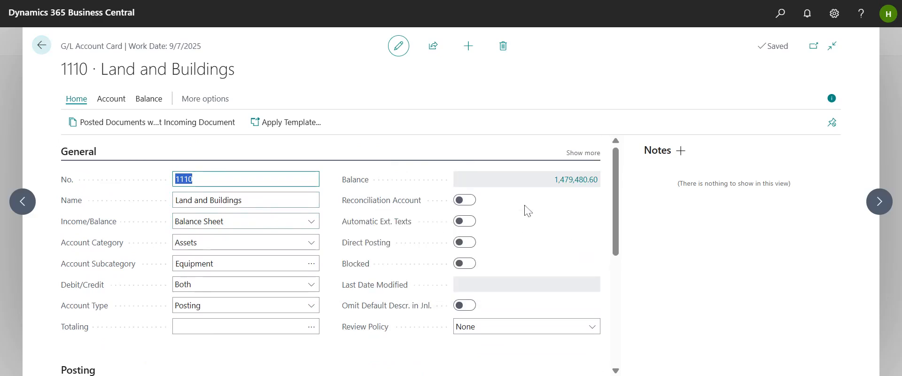
left_click(464, 266)
left_click(465, 264)
- Examine the account's Posting fields and the choices for VAT Prod. Posting Group and Gen. Bus. Posting Group without selecting a value
scroll(311, 235, "down", 3)
scroll(311, 236, "down", 1)
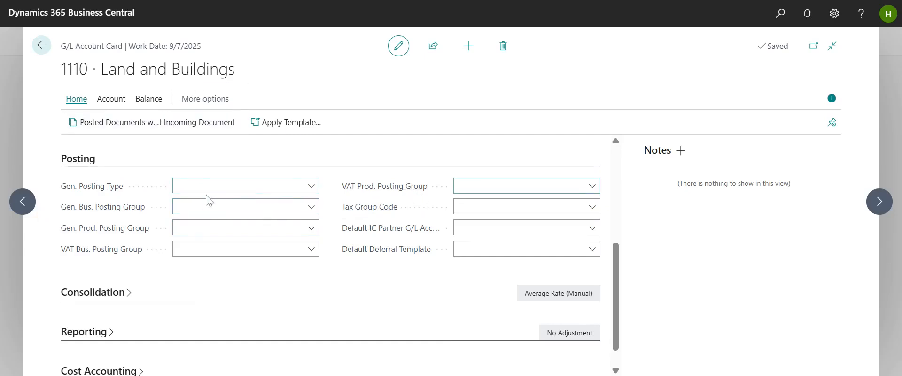
left_click(592, 186)
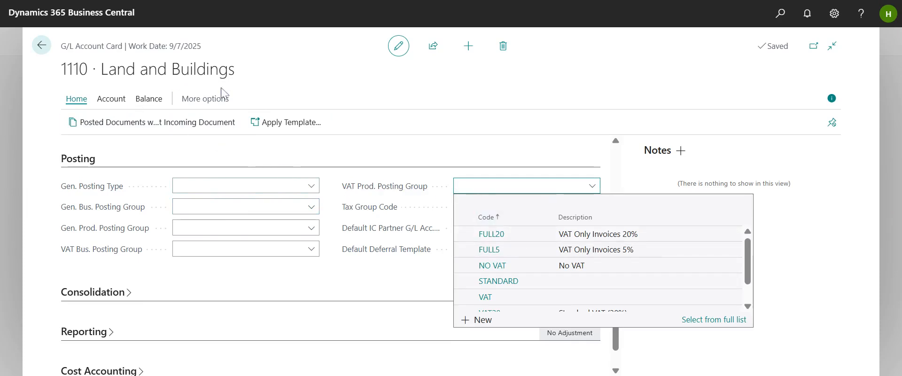
left_click(454, 88)
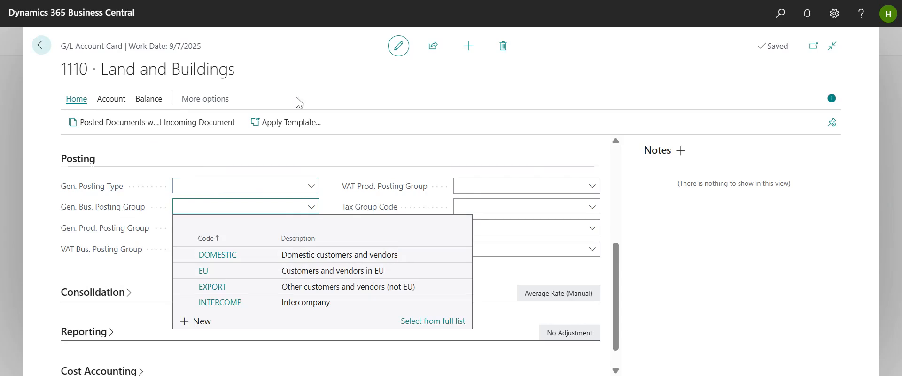
key("Tab")
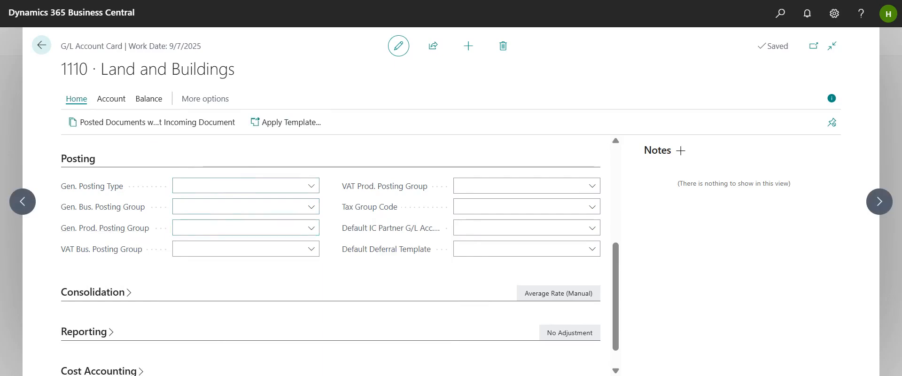
mouse_move(113, 234)
mouse_move(102, 207)
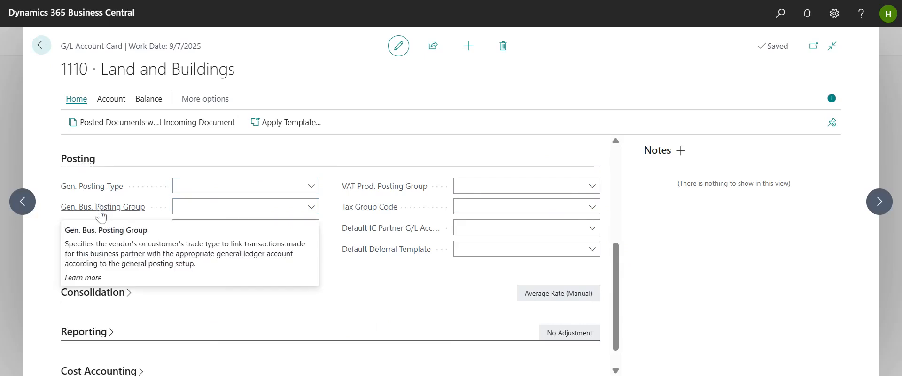
- Close the account card, go back to the home page, and open the Items list to look through the items
left_click(42, 45)
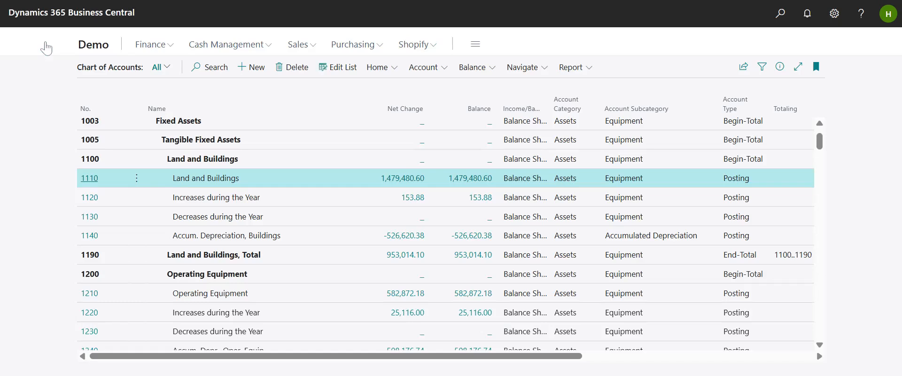
left_click(97, 51)
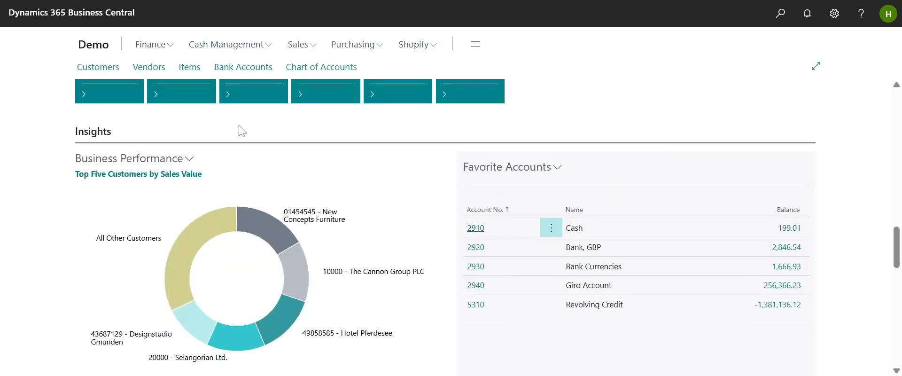
left_click(191, 69)
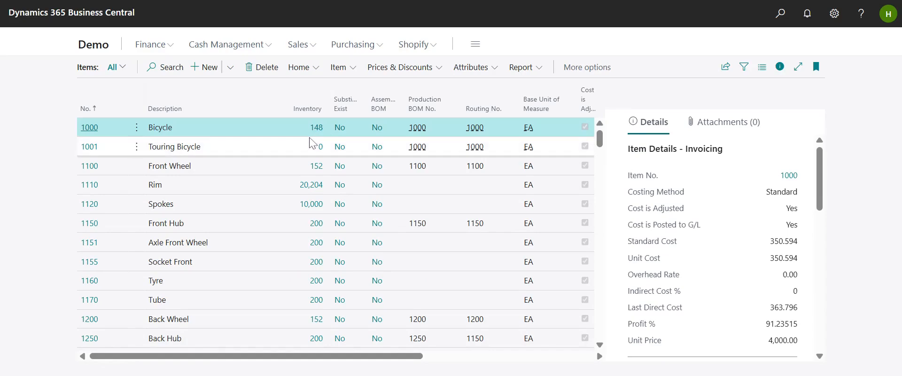
scroll(310, 155, "down", 8)
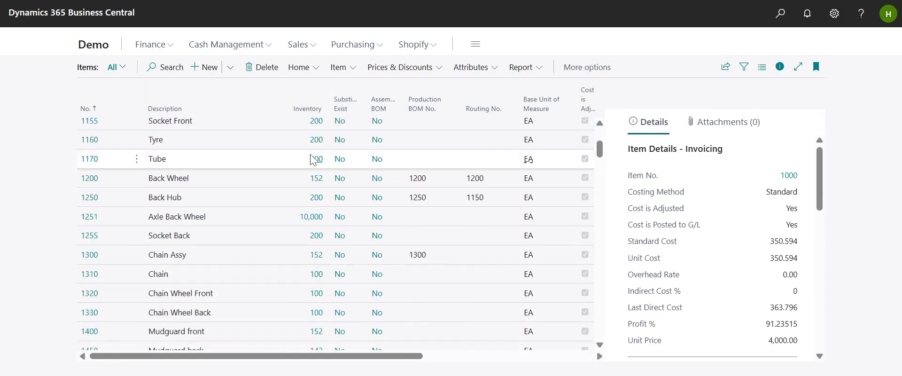
scroll(312, 158, "down", 5)
scroll(193, 241, "up", 10)
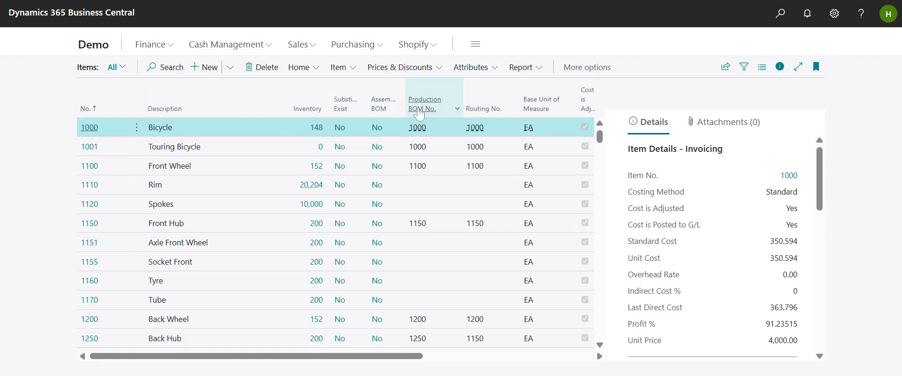
- Look through the Items list, including its Inventory, Assembly BOM and Production BOM No. columns
mouse_move(432, 119)
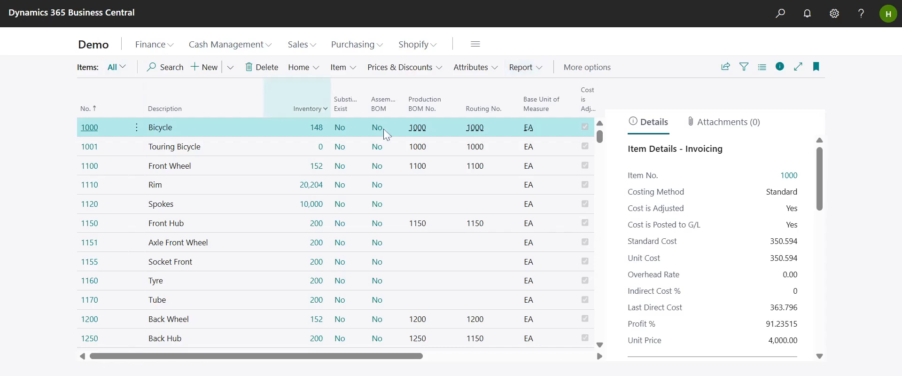
scroll(137, 234, "down", 2)
scroll(245, 195, "up", 2)
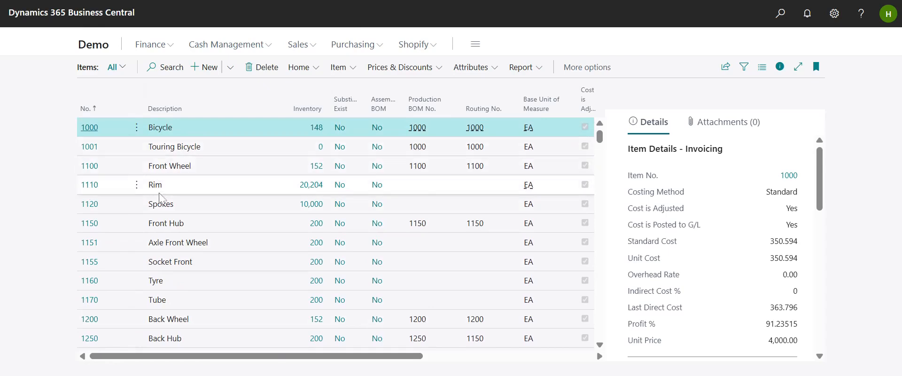
scroll(282, 165, "down", 8)
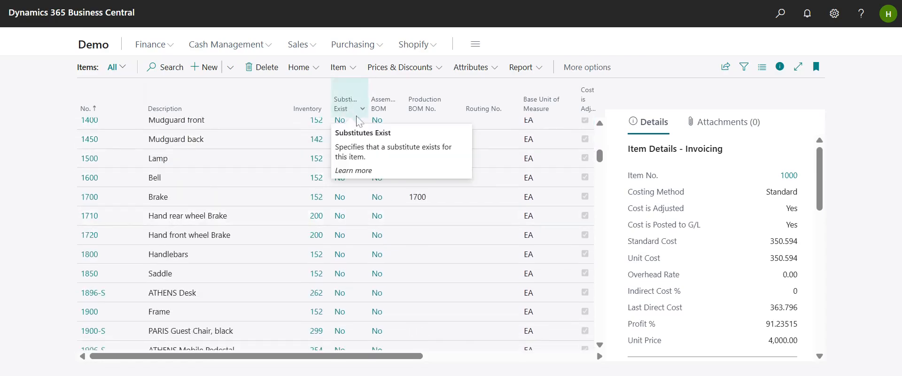
- Filter the Items list to Assembly BOM Yes, look through the matching items, and remove the filter
left_click(395, 110)
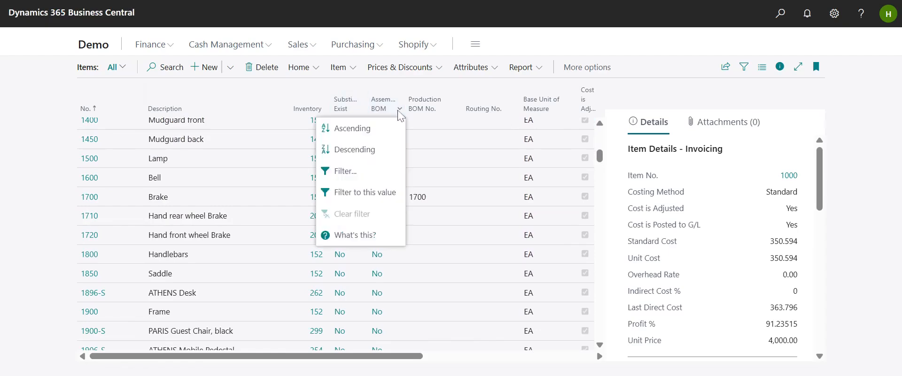
left_click(151, 175)
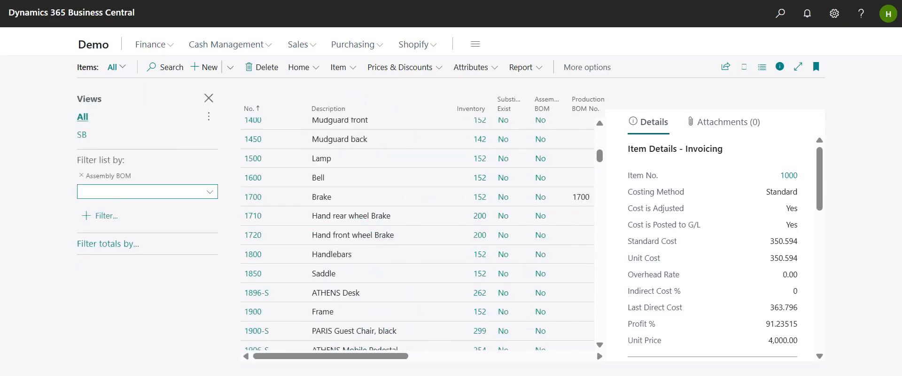
type("Yes")
key("Return")
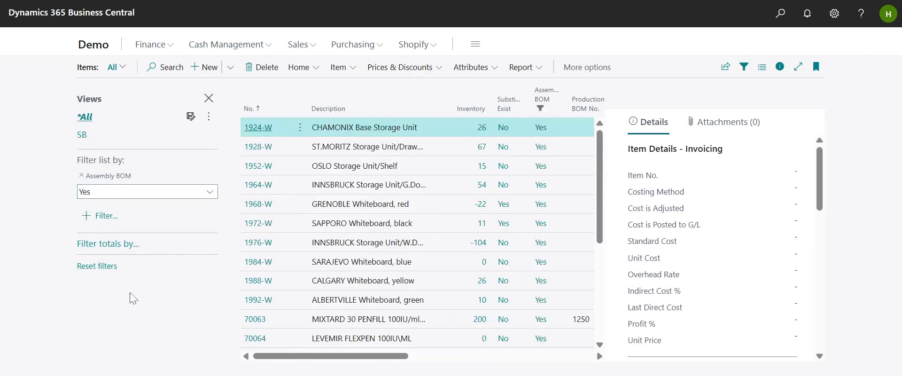
scroll(606, 200, "down", 4)
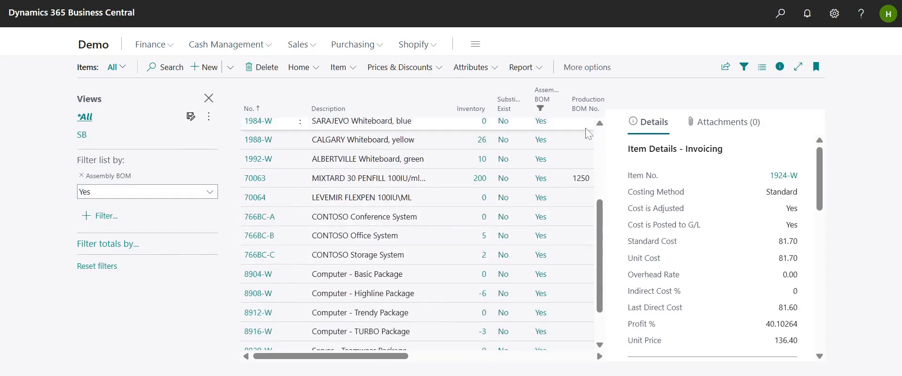
left_click(81, 176)
scroll(329, 232, "up", 10)
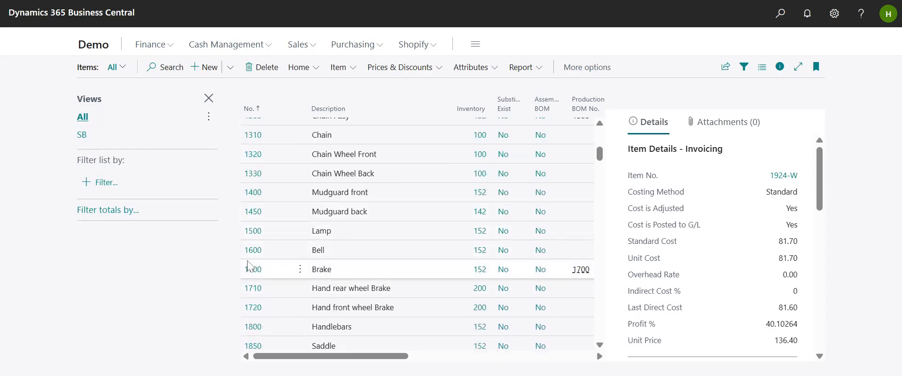
- Open the item card for 1600 Bell and examine its Inventory and Costs & Posting sections
left_click(340, 250)
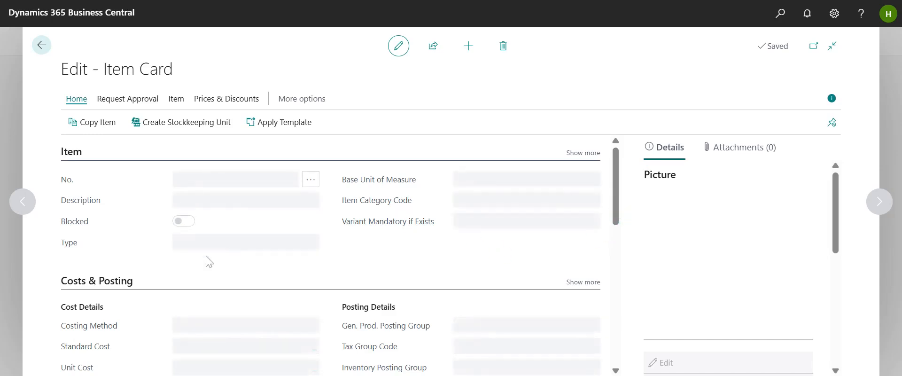
scroll(251, 286, "down", 3)
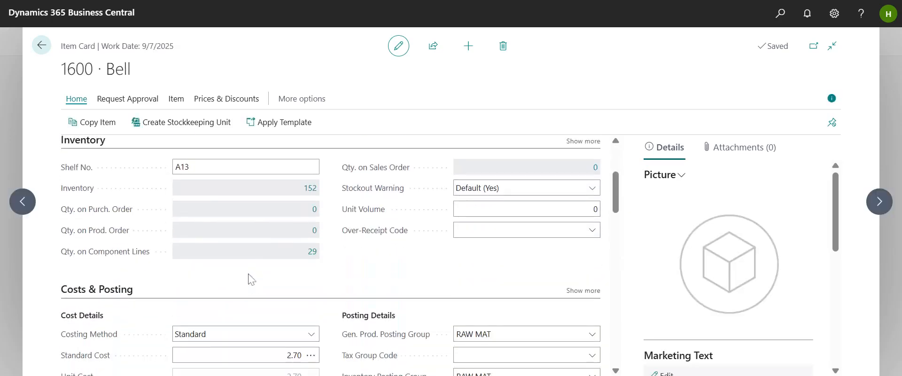
scroll(248, 273, "down", 3)
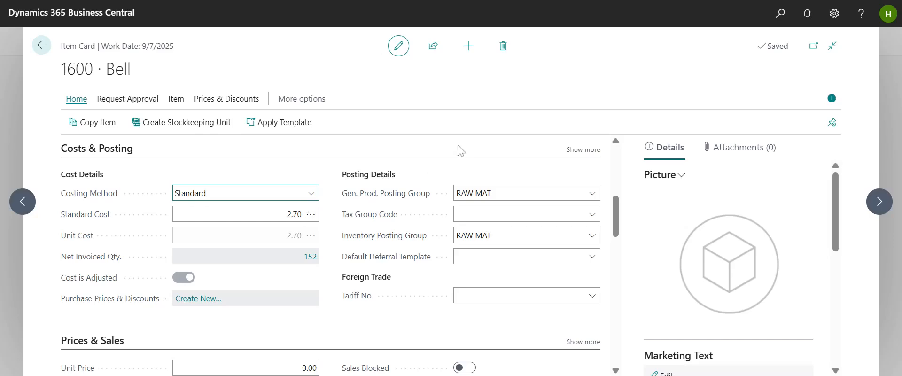
scroll(331, 240, "down", 3)
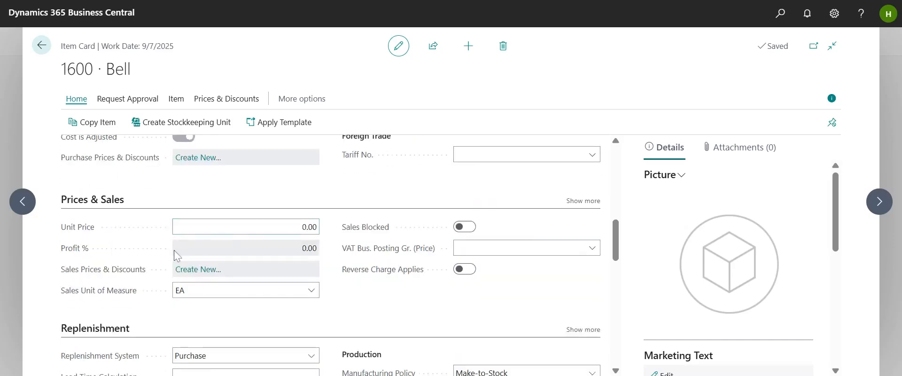
- Examine the item's Prices & Sales and Replenishment fields, and check its attachments, links and notes
scroll(206, 258, "down", 3)
scroll(207, 258, "up", 3)
scroll(179, 216, "down", 2)
scroll(267, 212, "down", 1)
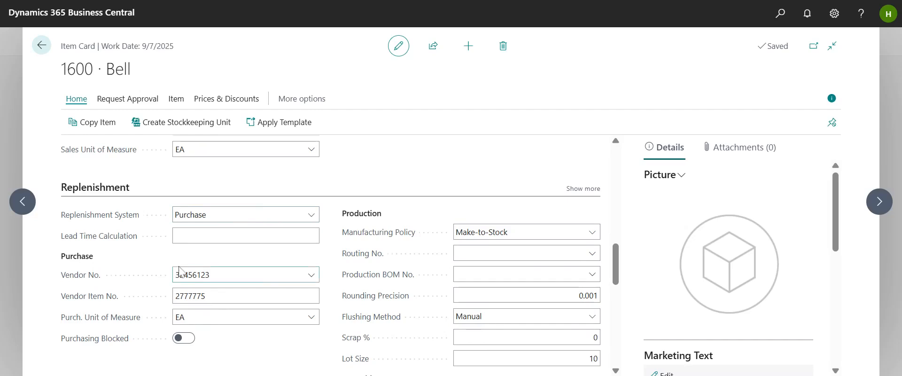
left_click(764, 151)
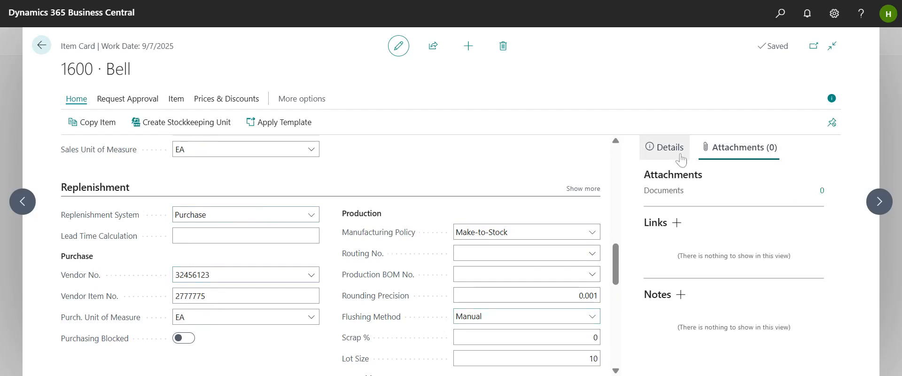
left_click(664, 153)
- Examine the item's Planning and Item Tracking fields, and expand the Warehouse section to view its settings
scroll(303, 289, "down", 3)
scroll(253, 224, "down", 3)
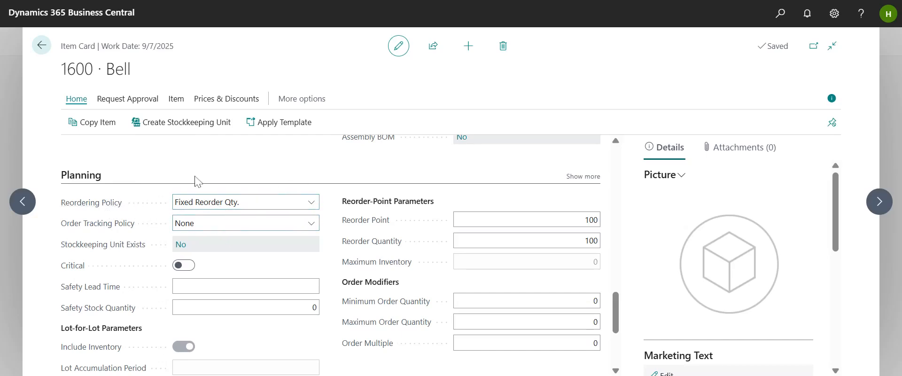
scroll(220, 195, "down", 2)
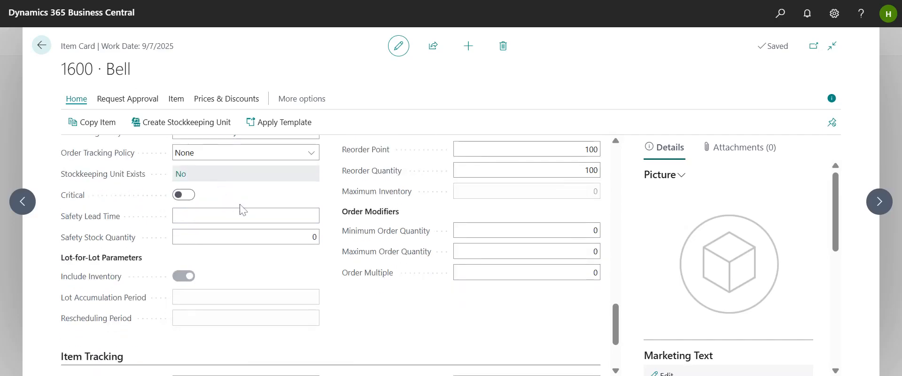
scroll(217, 218, "down", 1)
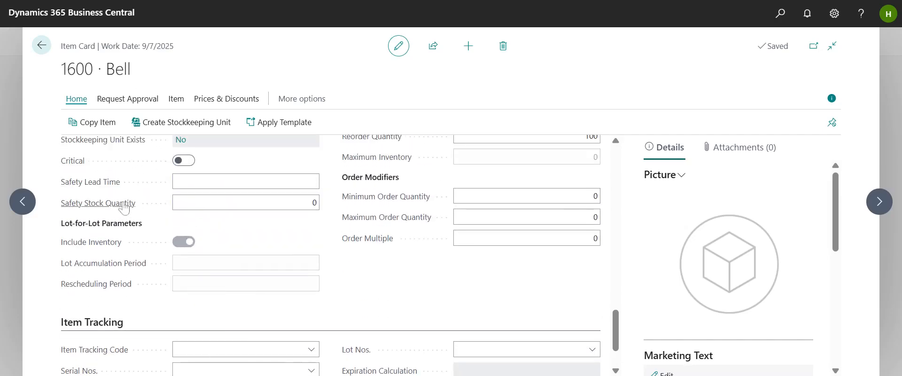
scroll(174, 233, "up", 4)
scroll(177, 235, "down", 6)
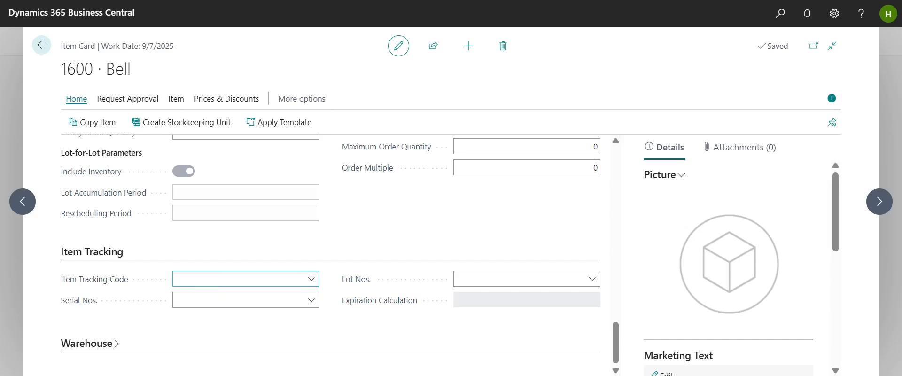
left_click(104, 352)
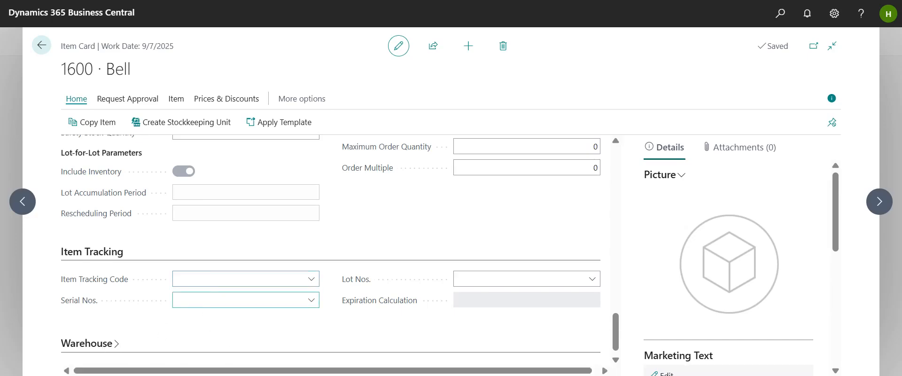
scroll(500, 348, "down", 2)
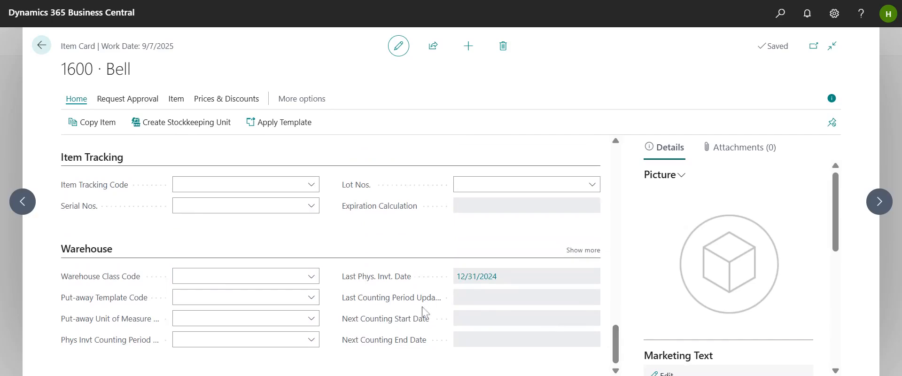
- Review the item's general and Inventory fields again, and look over the card's available actions, including Prices & Discounts
left_click_drag(615, 339, 621, 170)
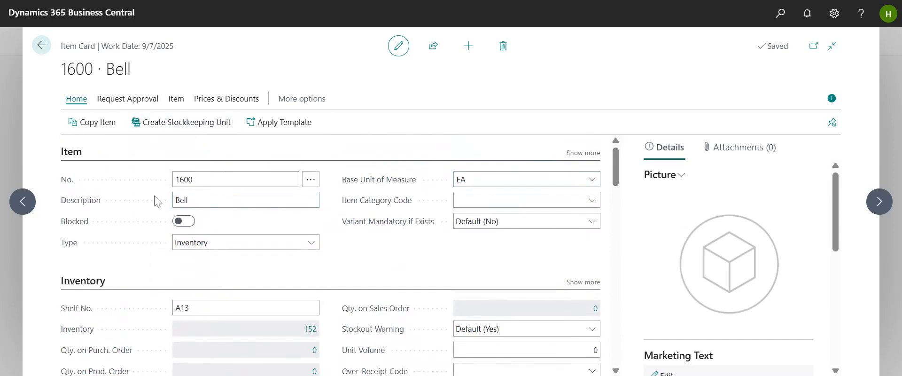
scroll(156, 201, "down", 3)
scroll(149, 255, "up", 2)
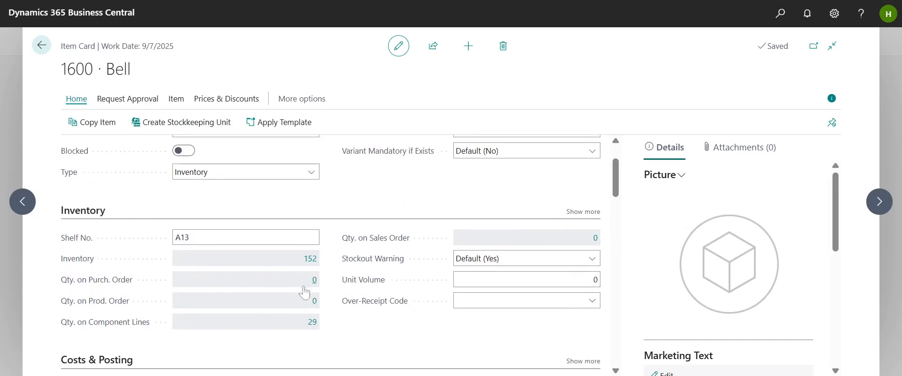
scroll(308, 292, "up", 2)
left_click(151, 103)
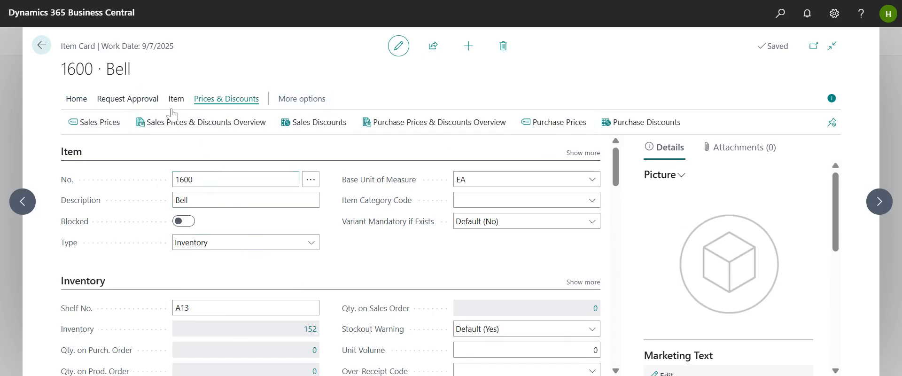
- Close the item card, return to the home page, and look over the Activities, Approvals, Intercompany, Self-Service and Shopify tiles
left_click(41, 46)
left_click(97, 47)
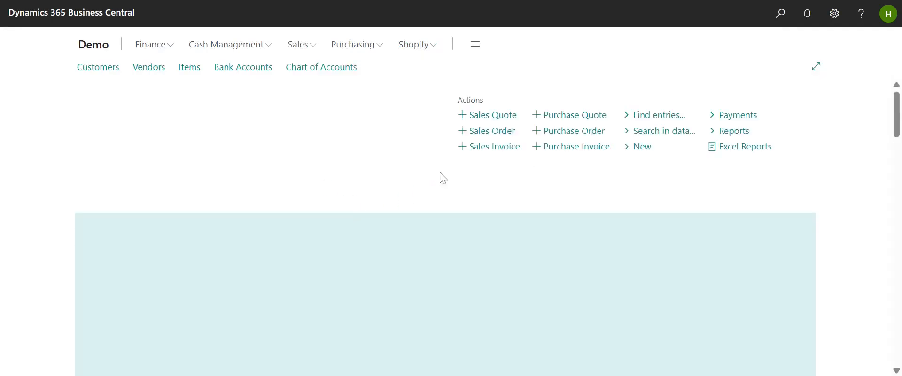
scroll(423, 212, "down", 3)
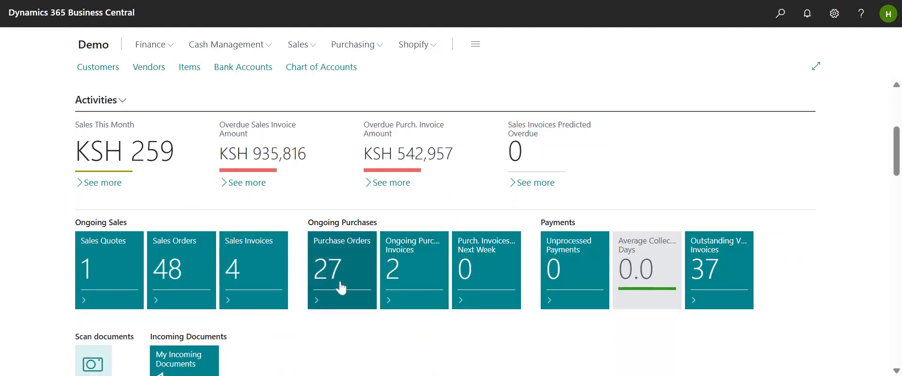
scroll(342, 287, "down", 3)
scroll(333, 247, "up", 7)
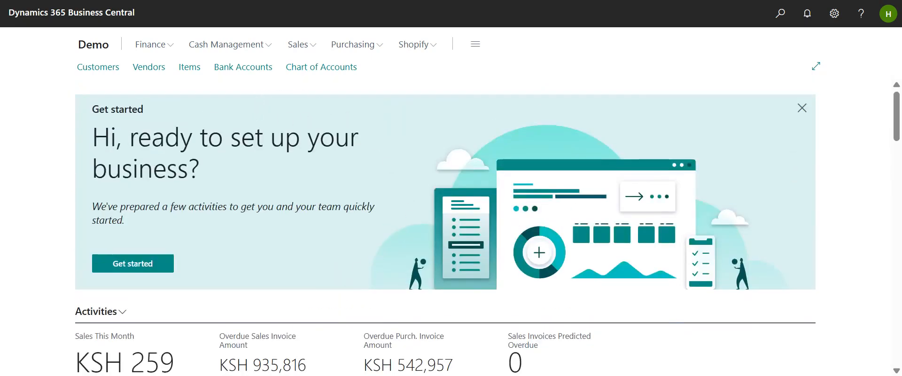
scroll(423, 209, "down", 6)
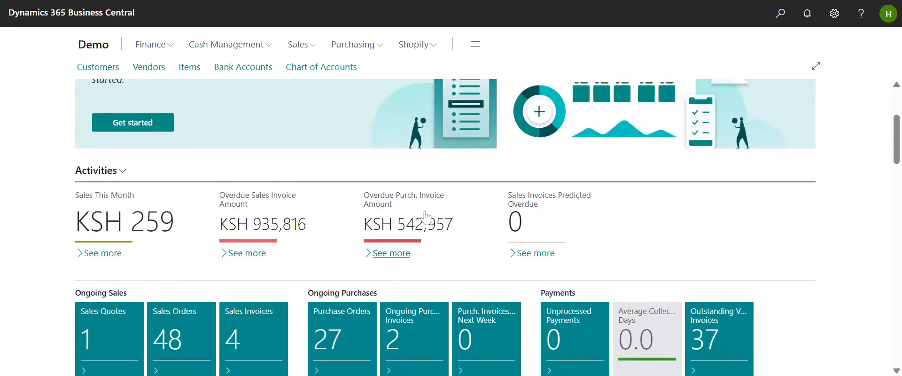
scroll(428, 219, "down", 7)
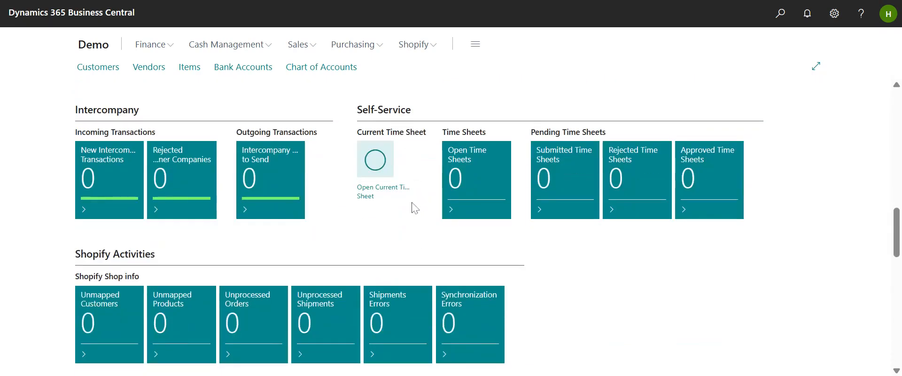
scroll(455, 255, "up", 5)
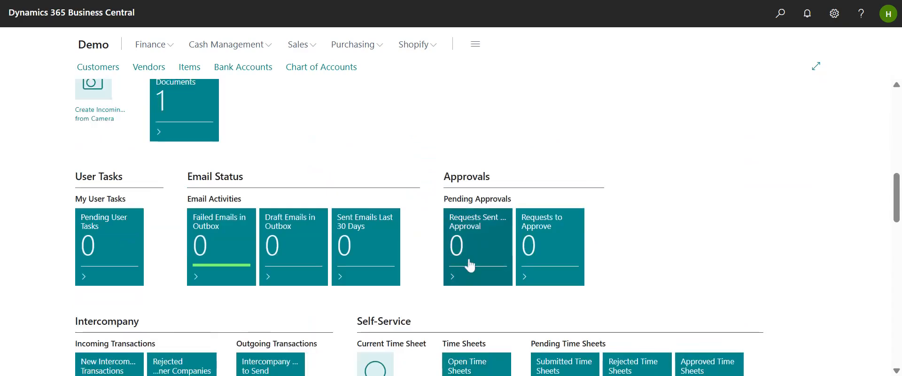
scroll(643, 207, "up", 4)
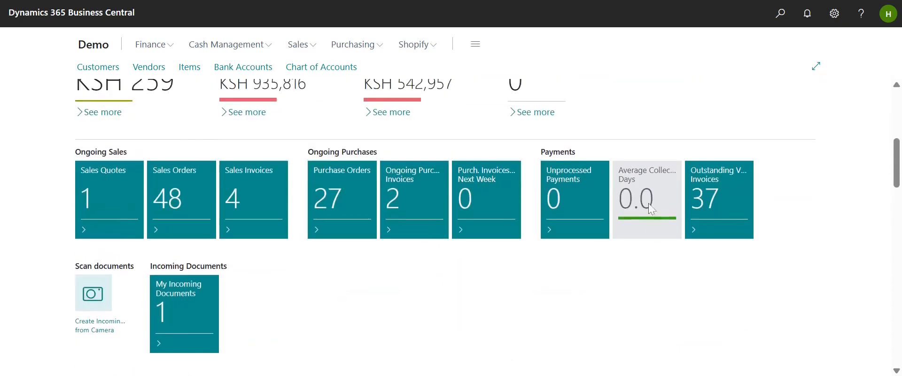
- Create a new purchase order from the Purchase Orders list for vendor Progressive Home Furnishings, and bring its Lines section into view
left_click(357, 46)
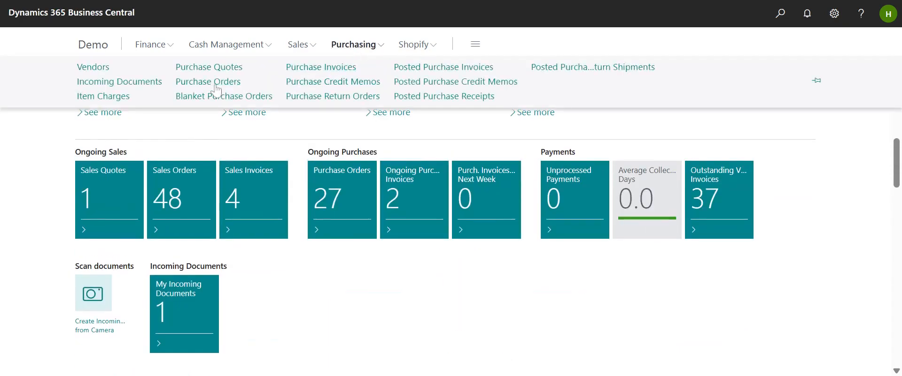
left_click(215, 85)
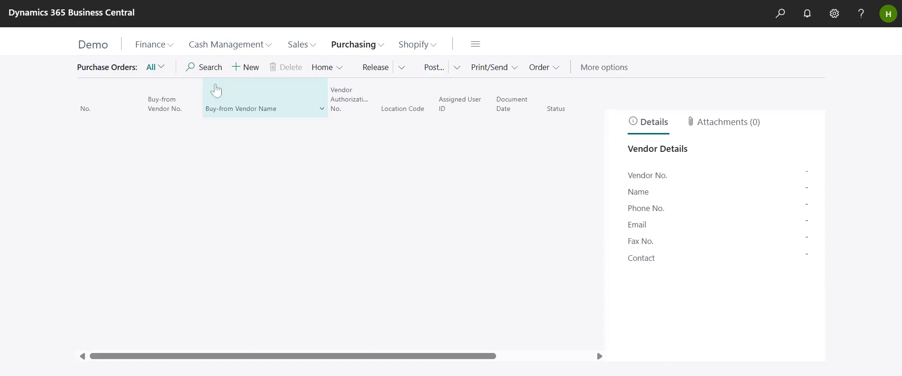
left_click(245, 68)
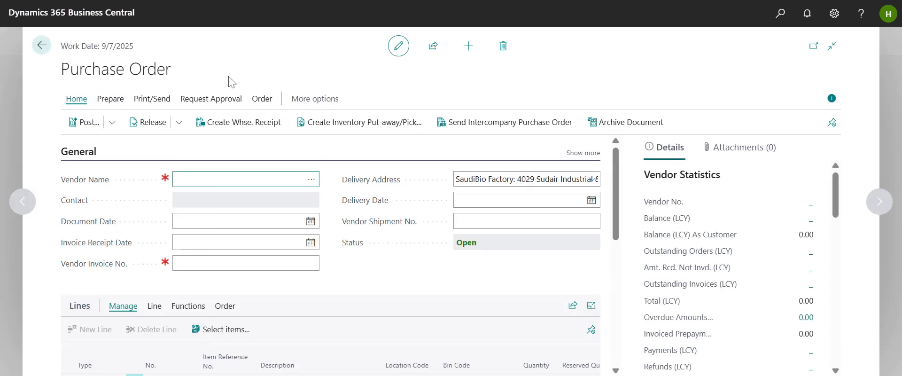
left_click(311, 180)
left_click(605, 306)
left_click(606, 301)
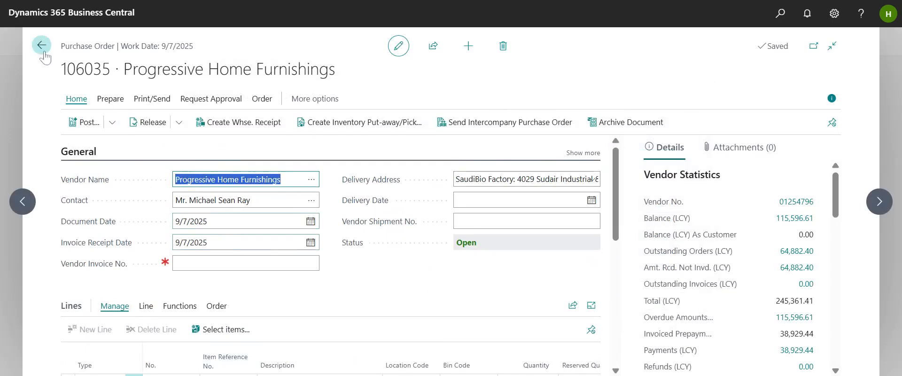
scroll(230, 179, "down", 3)
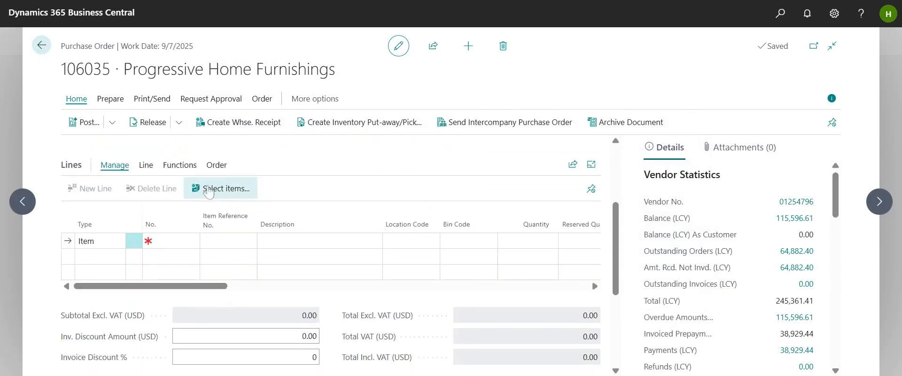
- Add item 1928-S, AMSTERDAM Lamp, to the first purchase line and set its location code to BLUE
left_click(164, 241)
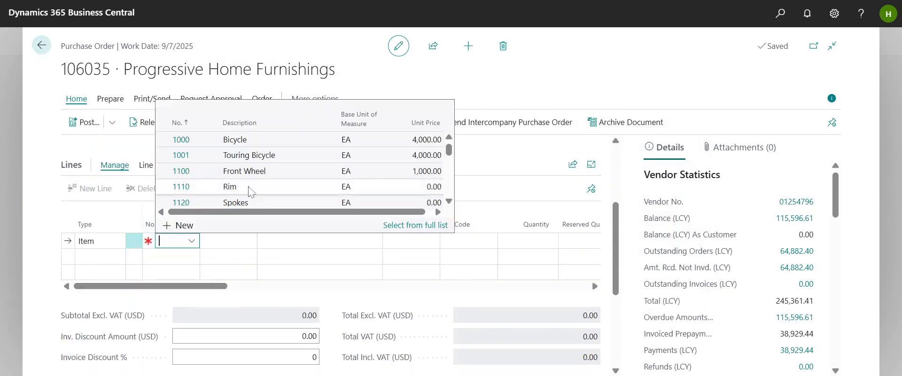
scroll(253, 187, "down", 6)
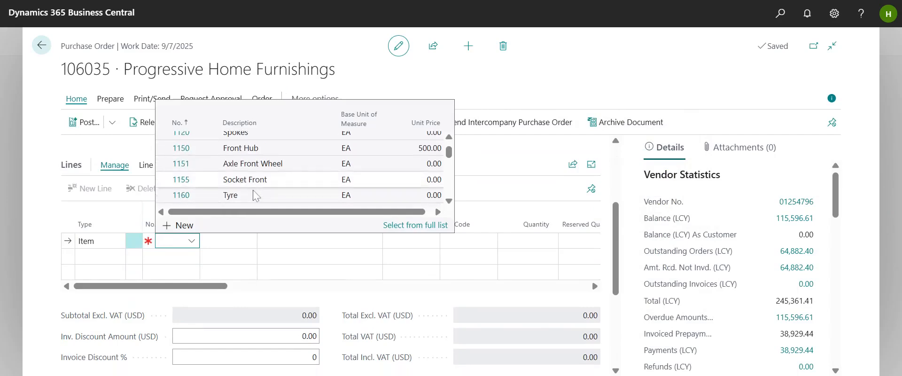
scroll(270, 190, "down", 3)
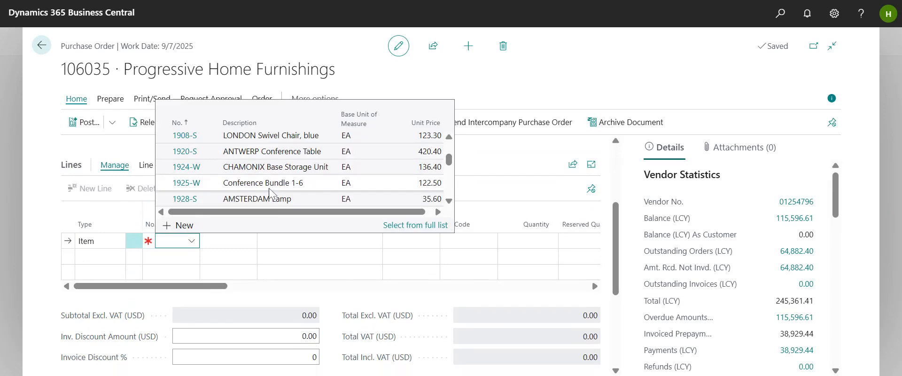
left_click(305, 200)
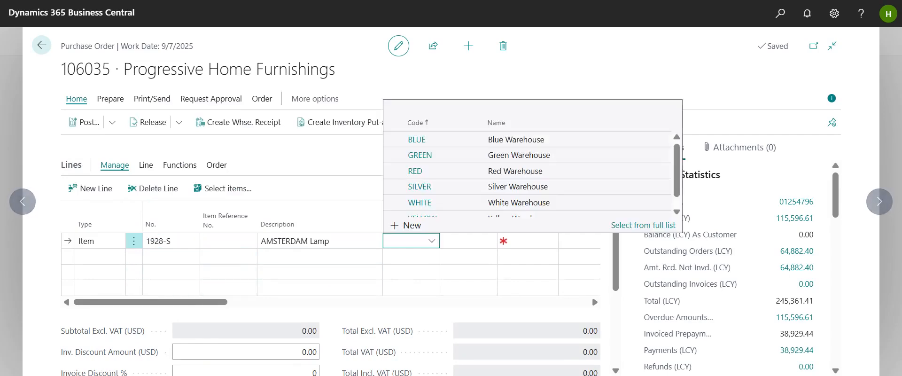
left_click(463, 142)
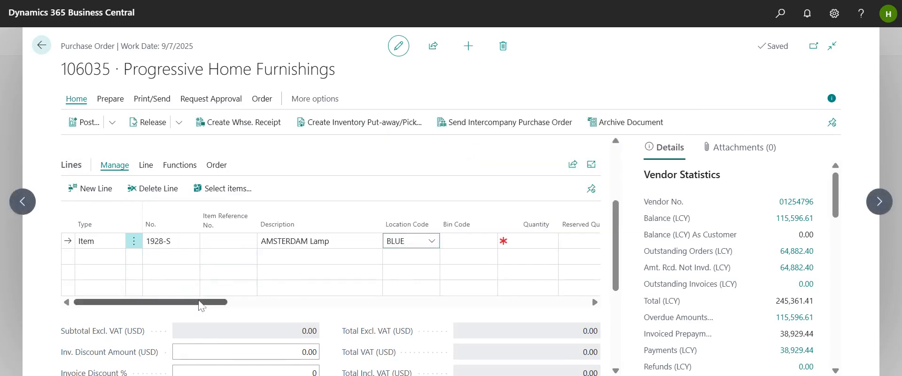
- Search for the Locations page, look at the BLUE location's card, and return to the purchase order
left_click_drag(202, 303, 286, 309)
left_click(771, 23)
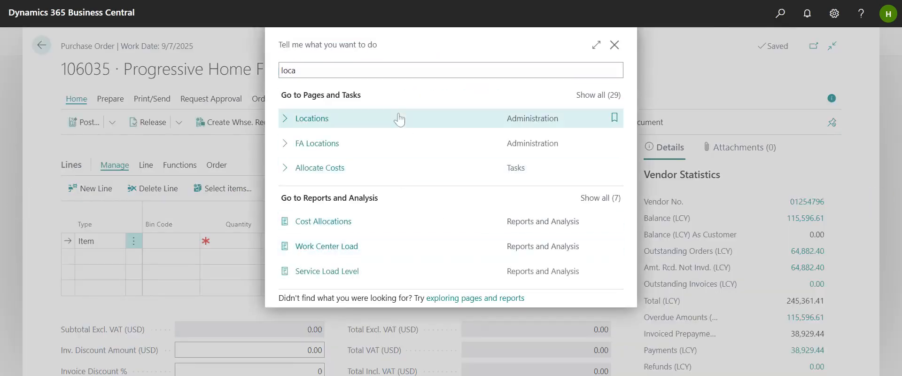
left_click(399, 116)
left_click(228, 149)
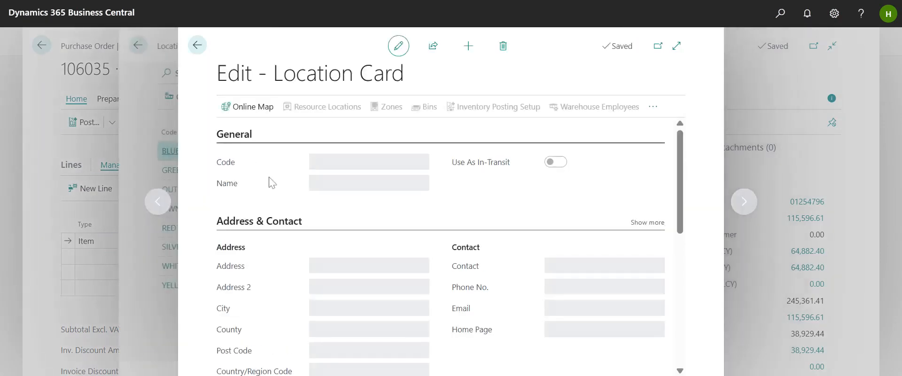
scroll(315, 214, "down", 5)
key("Escape")
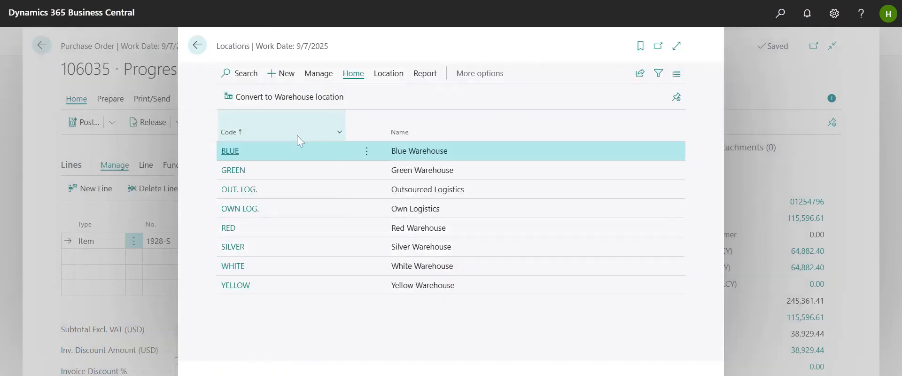
left_click(198, 46)
- Set the AMSTERDAM Lamp line's quantity to 1,000 and check its direct unit cost
left_click(535, 241)
type("1")
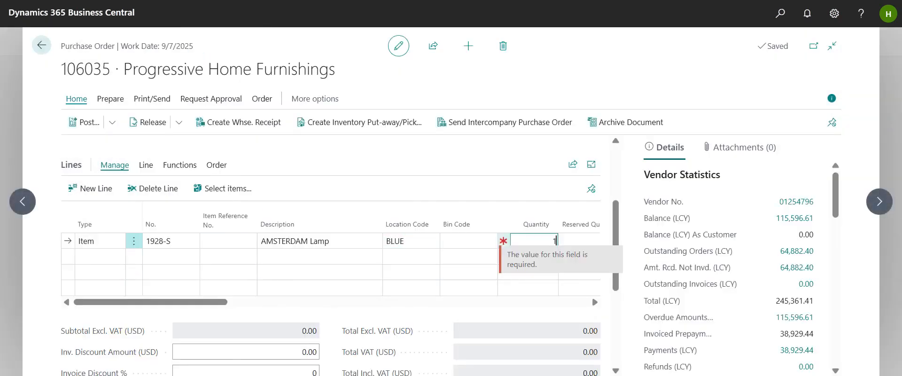
type(",000")
key("Tab")
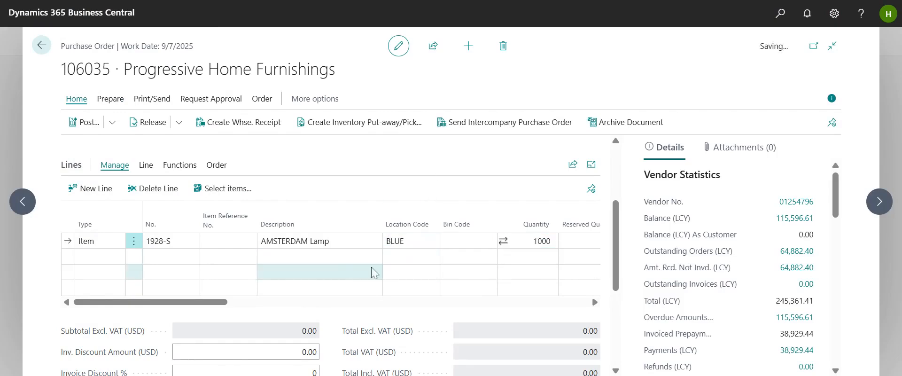
left_click_drag(197, 302, 291, 301)
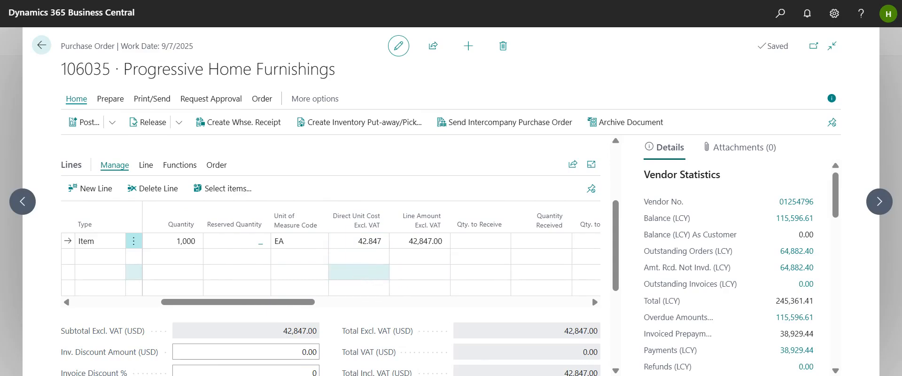
left_click(359, 241)
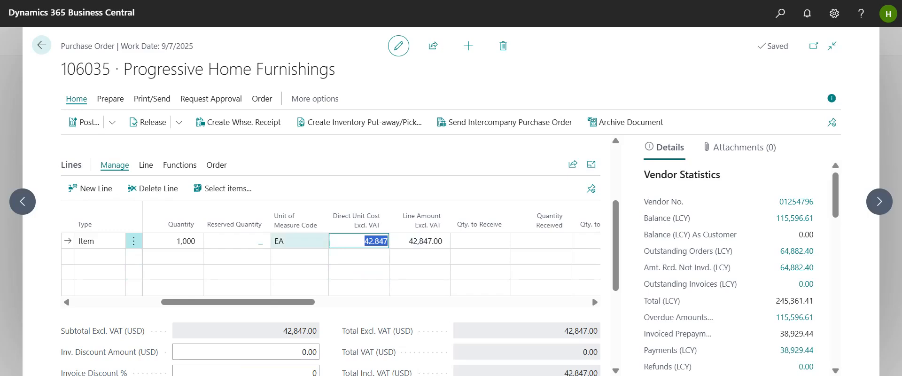
left_click(440, 154)
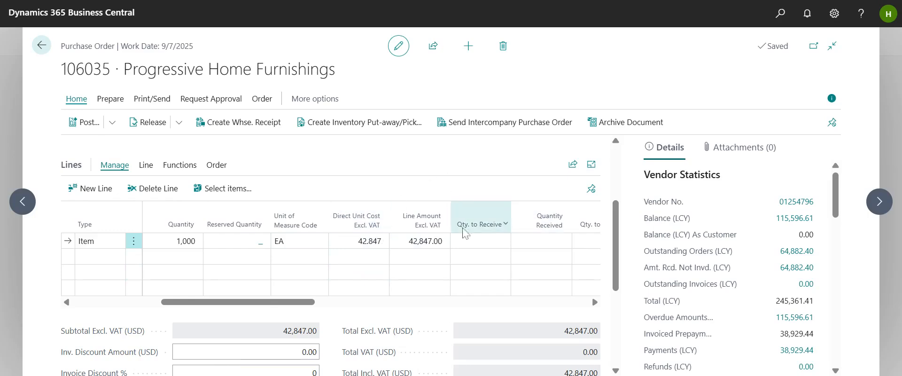
- Expand the order's Invoice Details and Shipping and Payment sections, and review the invoicing fields and line totals
scroll(401, 290, "down", 4)
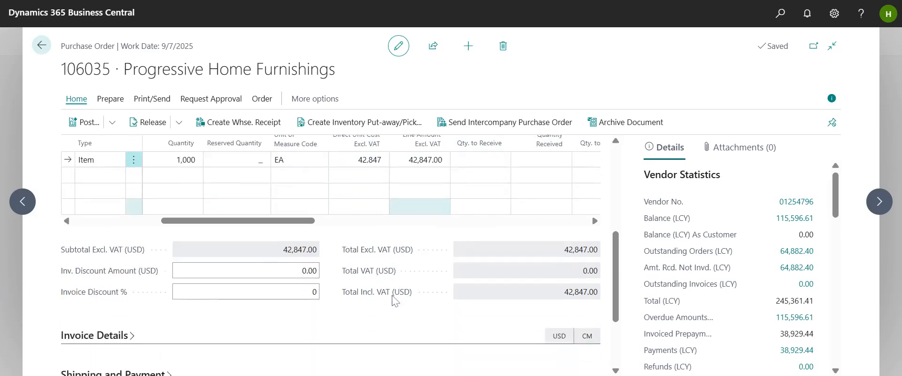
left_click(110, 232)
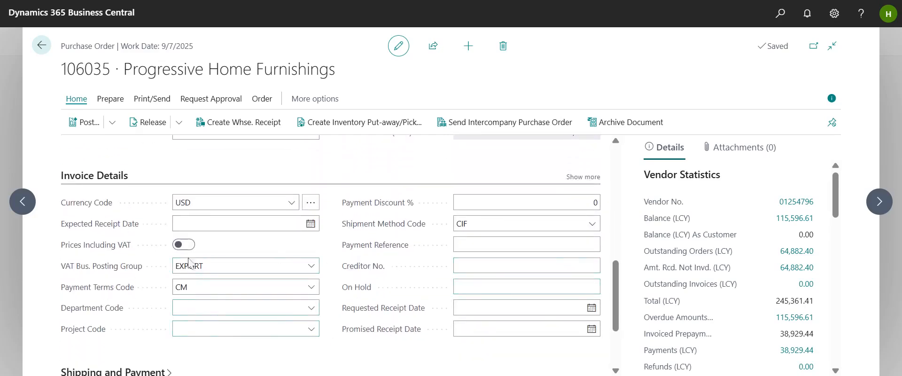
scroll(228, 304, "down", 2)
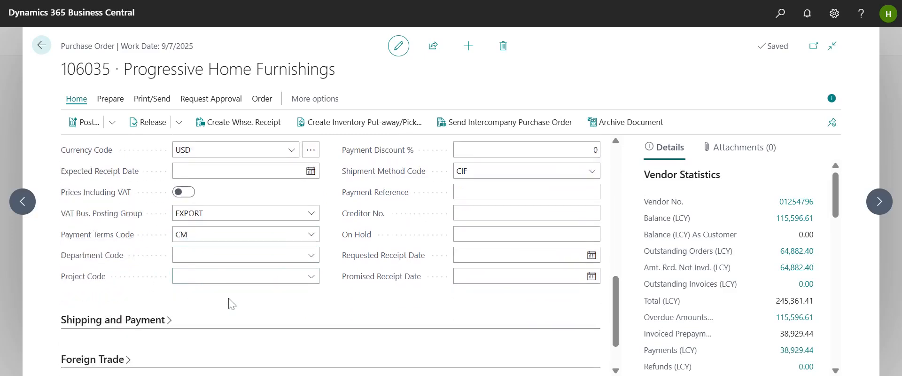
scroll(228, 304, "up", 2)
left_click(475, 244)
scroll(444, 258, "up", 1)
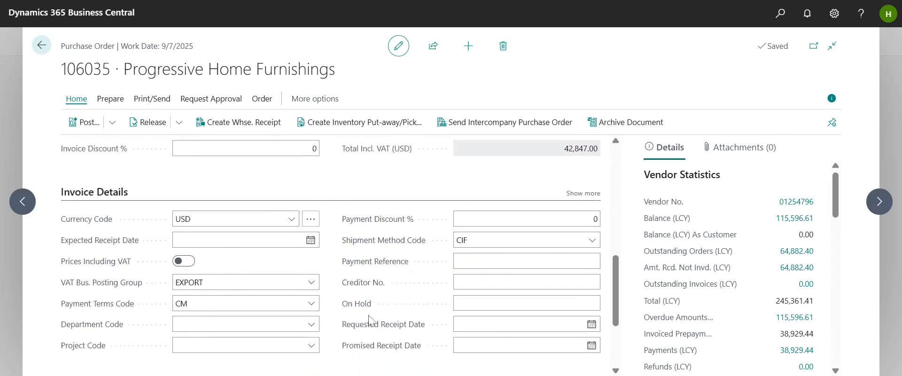
scroll(368, 315, "down", 3)
scroll(320, 262, "up", 2)
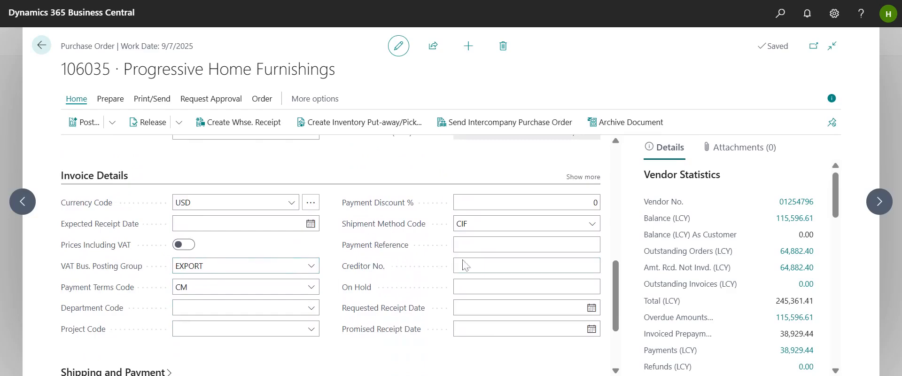
scroll(517, 265, "down", 3)
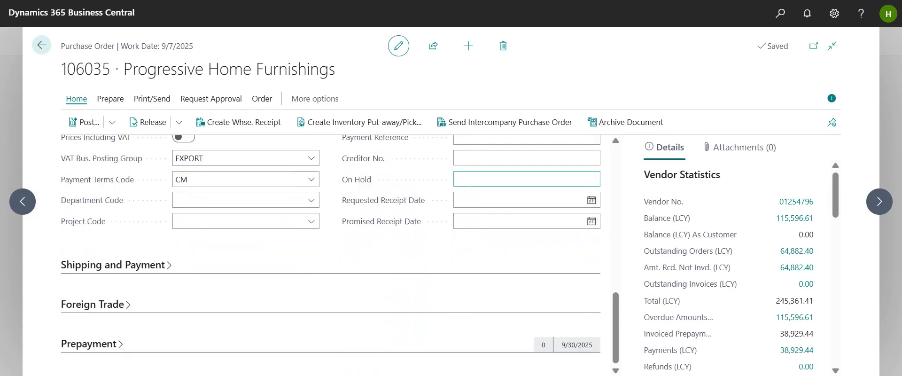
left_click(126, 272)
scroll(376, 273, "up", 4)
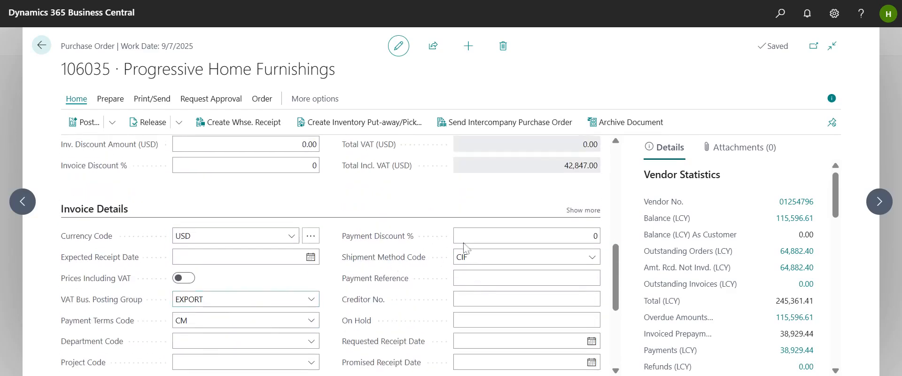
- Show the additional Invoice Details fields and set the Payment Terms Code to 7 DAYS
left_click(583, 210)
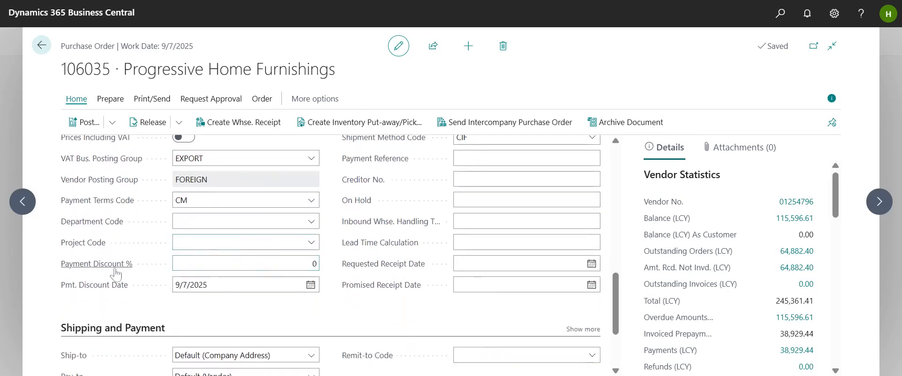
scroll(167, 277, "up", 2)
left_click(311, 271)
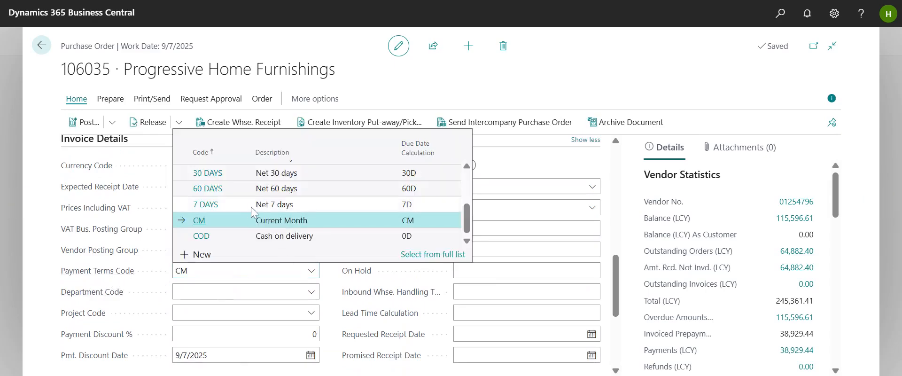
left_click(251, 206)
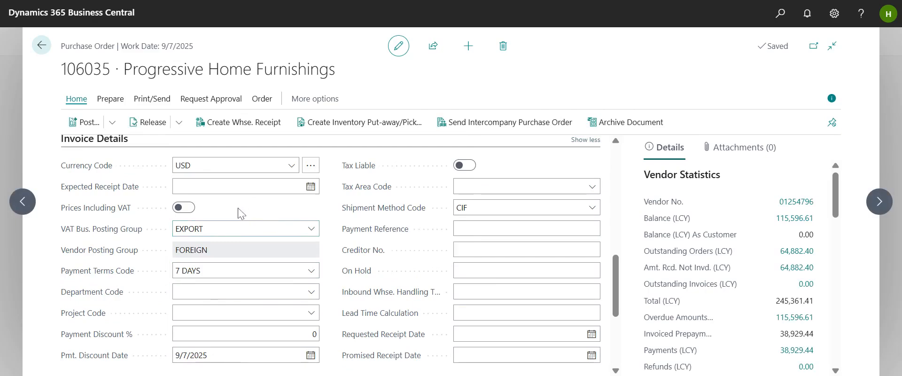
- Review the purchase order's General fields and lines, and look at the available approval request actions
scroll(336, 247, "up", 10)
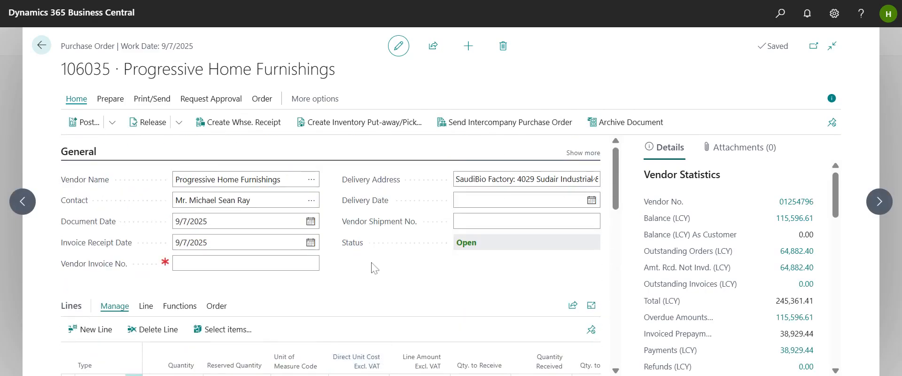
left_click(191, 99)
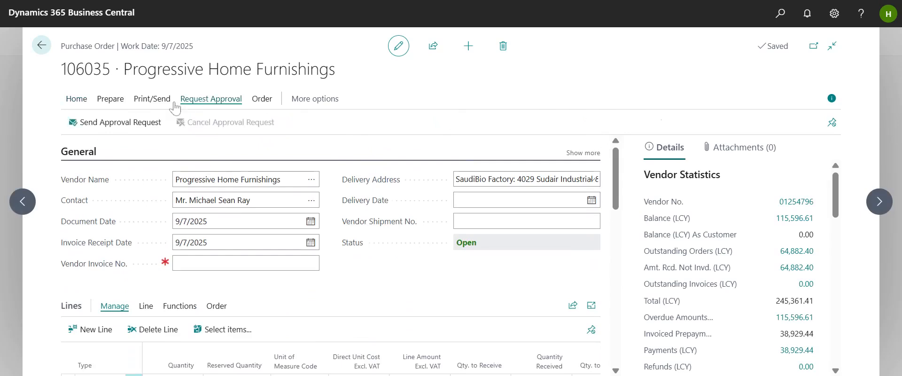
left_click(76, 99)
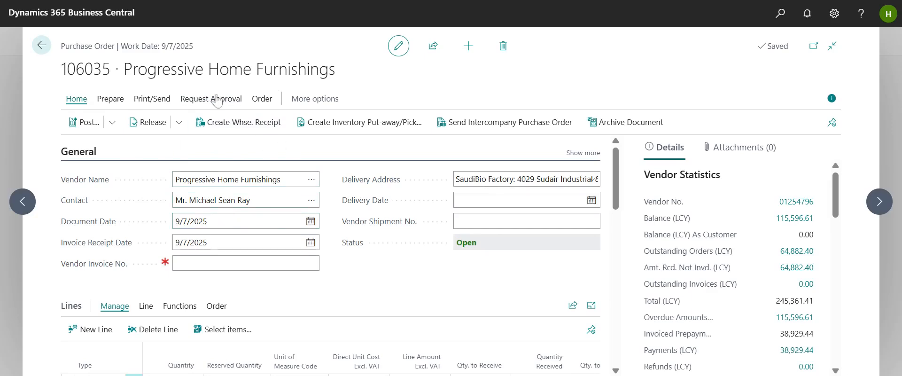
scroll(283, 159, "down", 2)
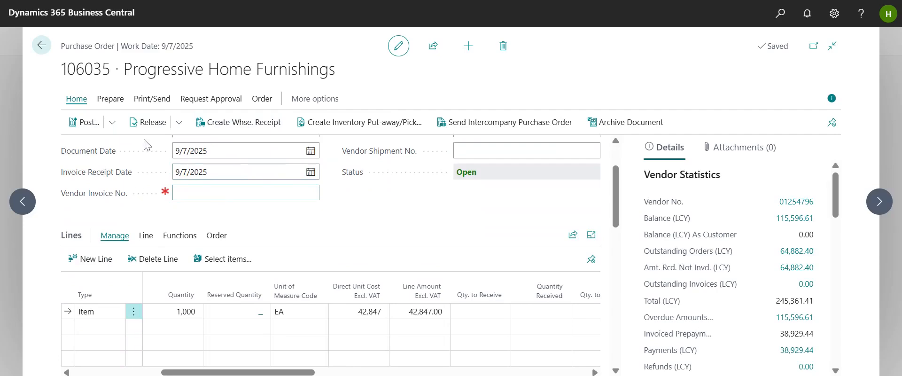
- Send the purchase order by email, keeping Yes (Prompt for Settings) and the PDF attachment format
left_click(151, 100)
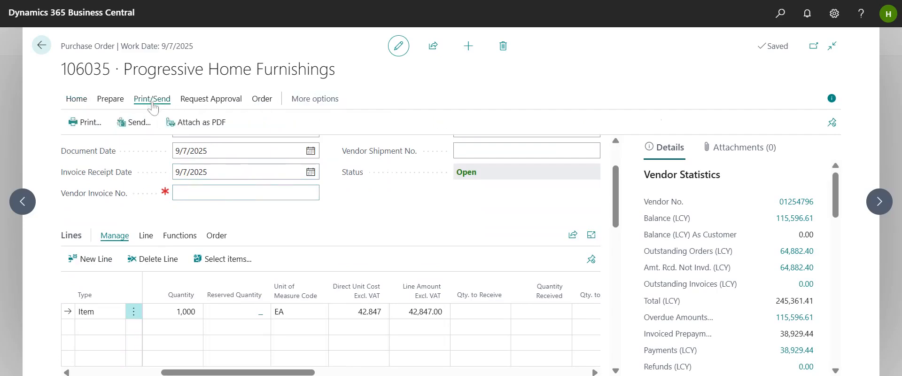
left_click(141, 123)
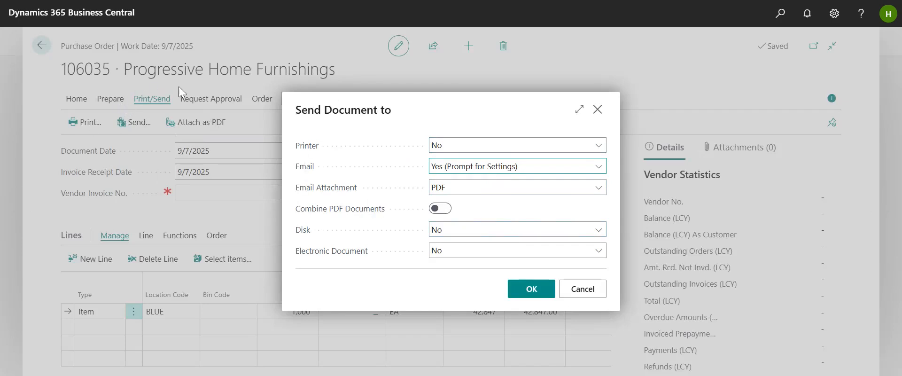
left_click(537, 296)
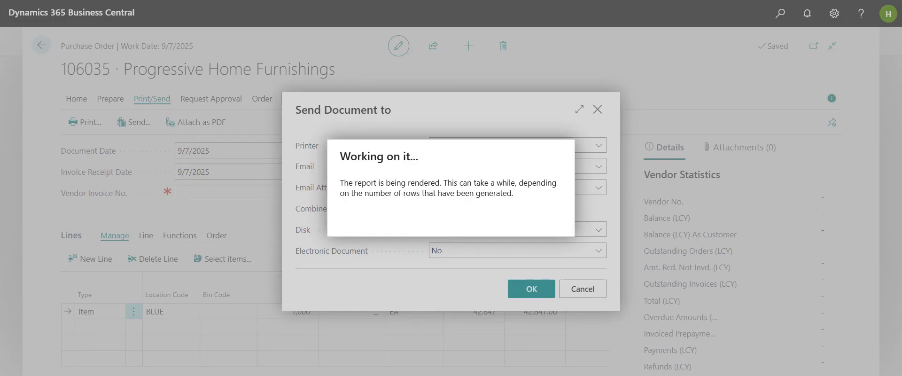
- Create a warehouse receipt from the purchase order and bring the receipt's Lines section into view
scroll(305, 185, "up", 2)
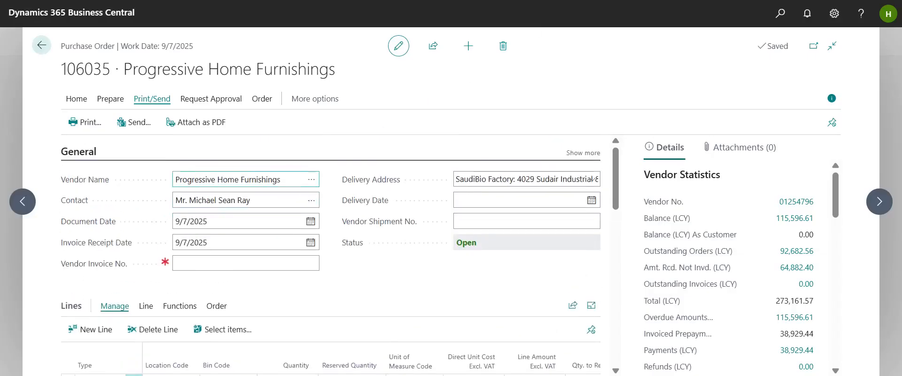
scroll(469, 190, "down", 3)
scroll(466, 190, "down", 1)
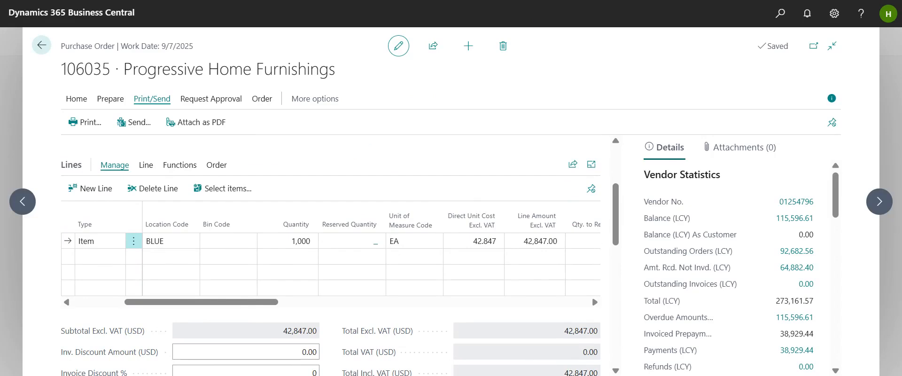
left_click(76, 99)
left_click(253, 126)
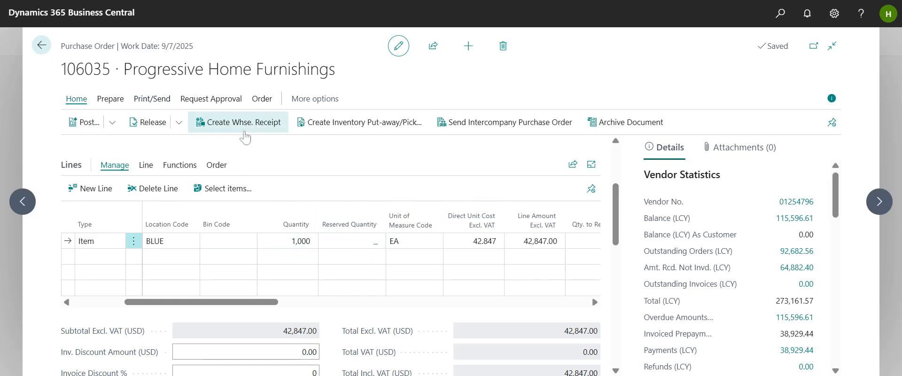
left_click(244, 127)
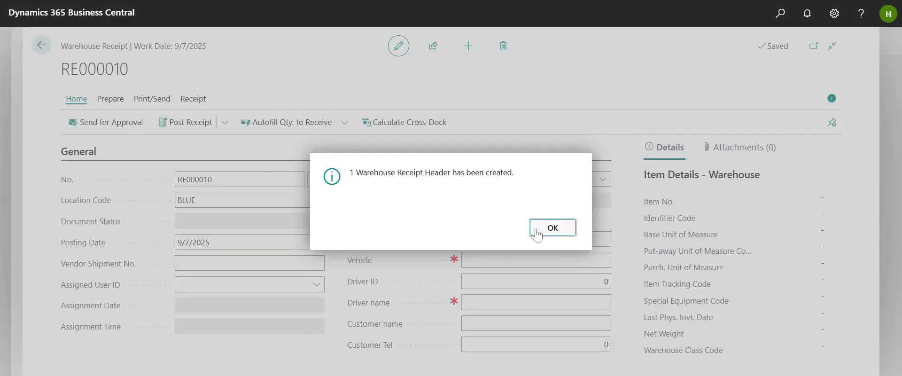
left_click(553, 228)
scroll(503, 229, "down", 3)
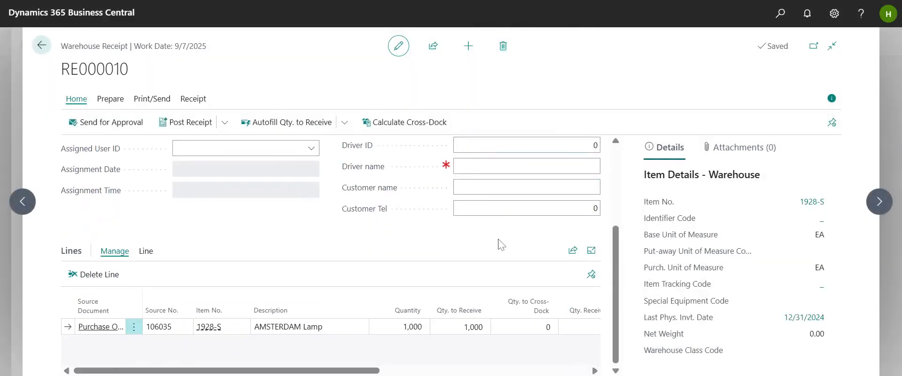
- Return to the purchase orders list and change the user's role to Warehouse Worker - Warehouse Management System
left_click(43, 48)
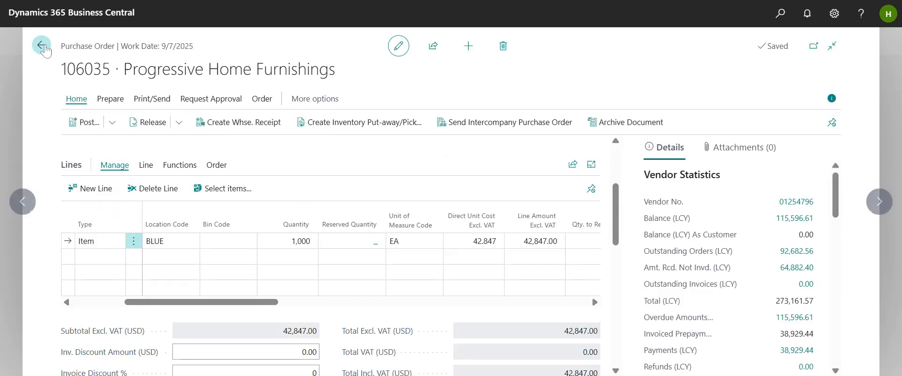
left_click(43, 47)
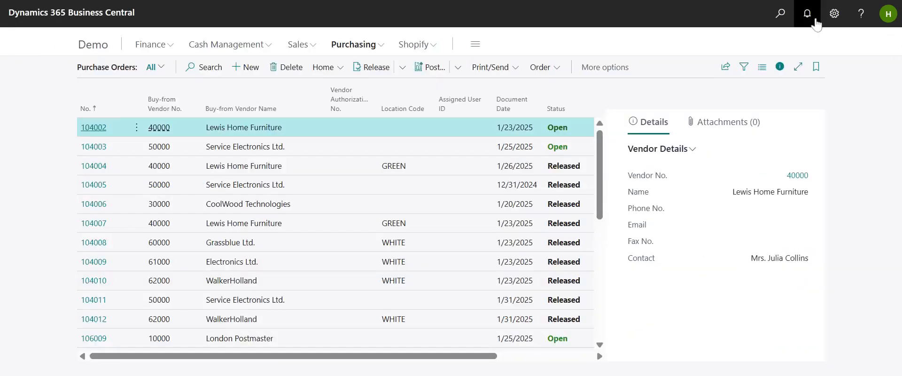
left_click(836, 18)
left_click(821, 78)
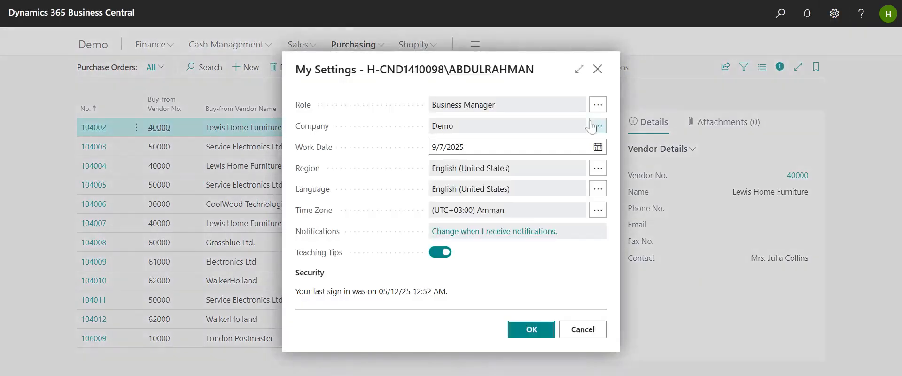
left_click(598, 122)
left_click(677, 97)
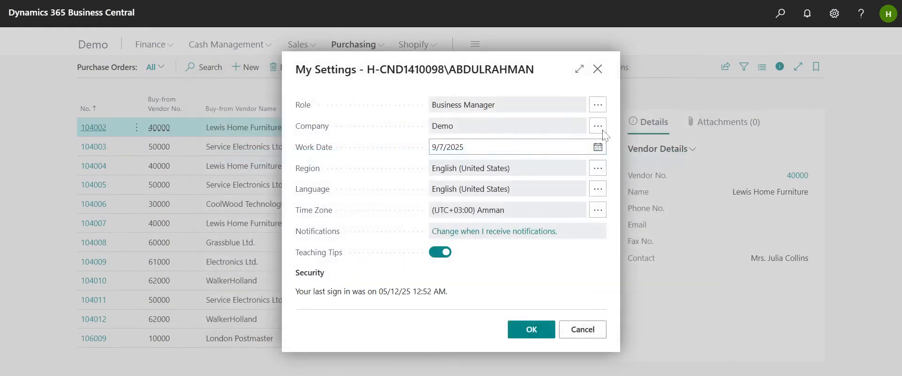
left_click(599, 105)
scroll(357, 197, "down", 3)
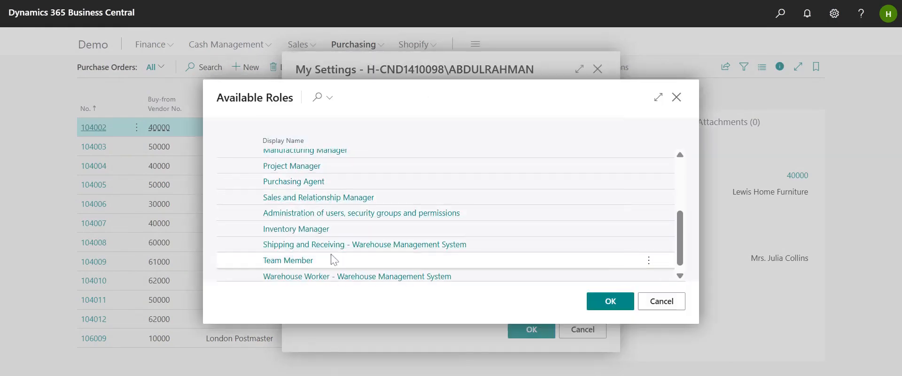
double_click(329, 270)
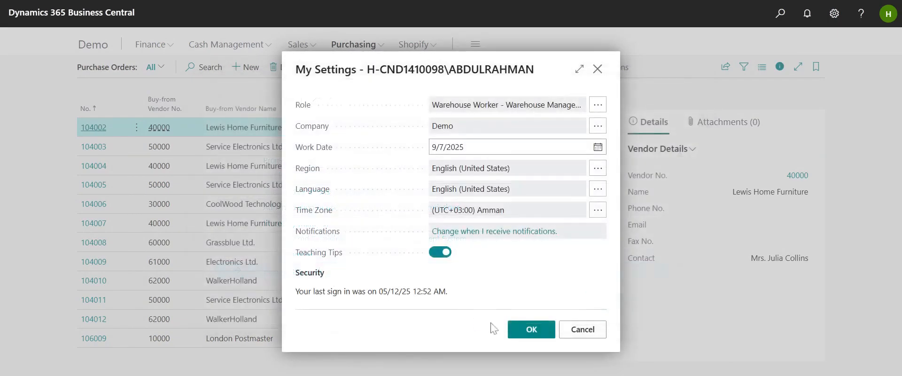
left_click(517, 330)
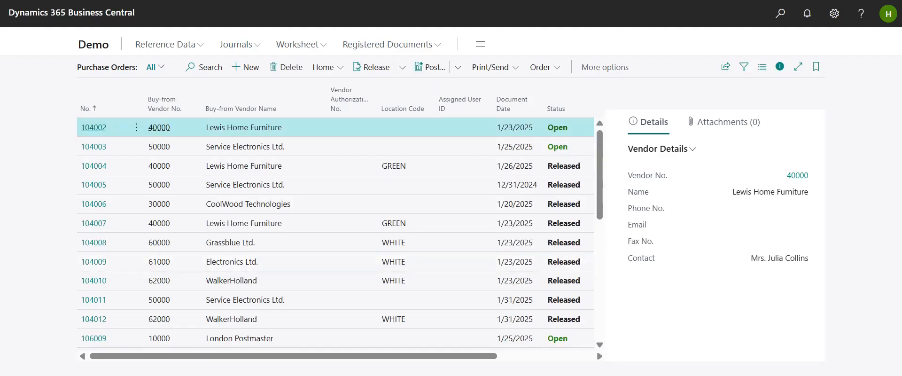
- Go to the warehouse role's home page and look over its Activities, Email Status, Approvals, Self-Service and Insights sections
left_click(94, 45)
scroll(347, 265, "down", 6)
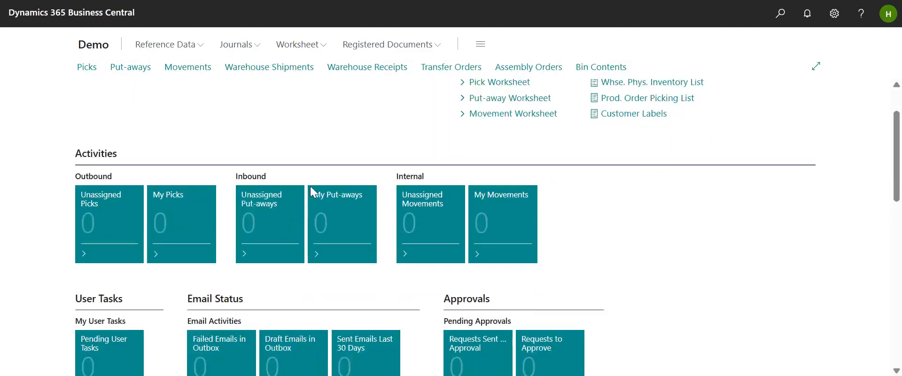
scroll(384, 276, "up", 3)
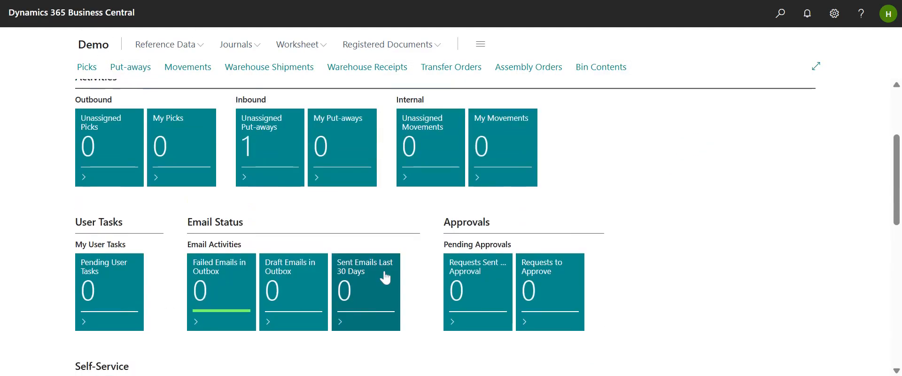
scroll(387, 281, "up", 2)
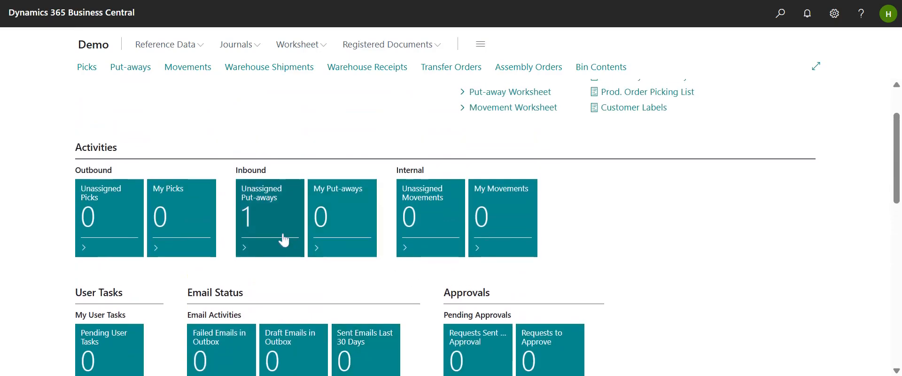
scroll(207, 230, "down", 3)
scroll(298, 258, "down", 5)
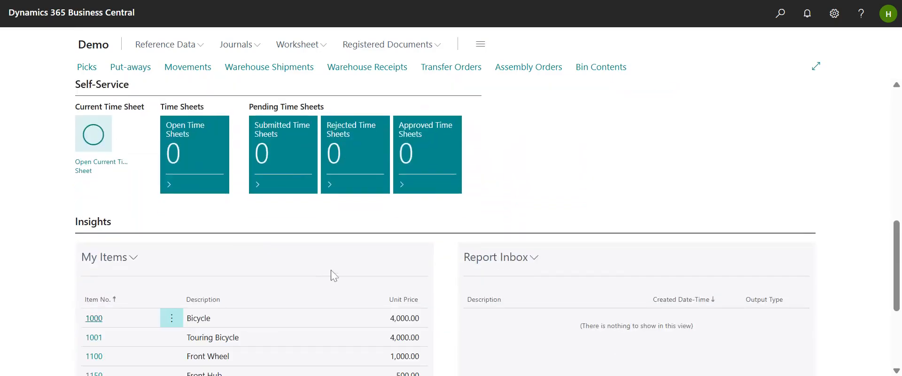
- Open the newest warehouse receipt for location BLUE from the Warehouse Receipts list
left_click(382, 72)
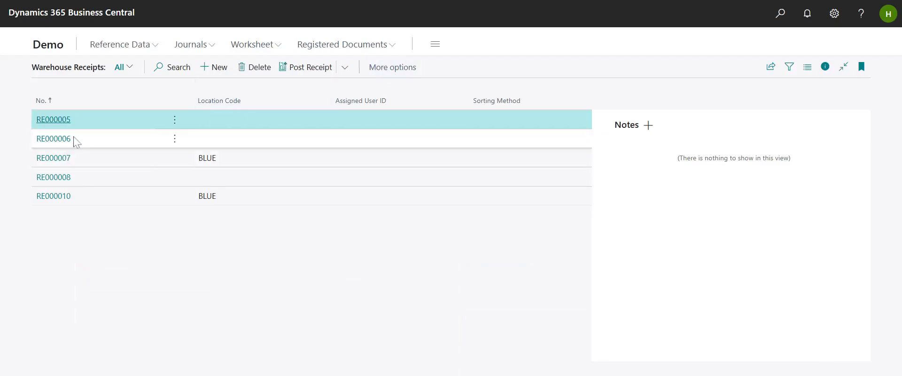
left_click(57, 197)
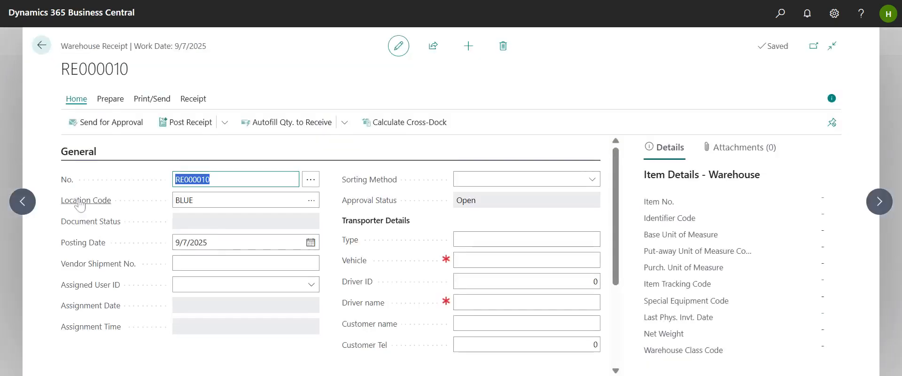
scroll(231, 250, "down", 5)
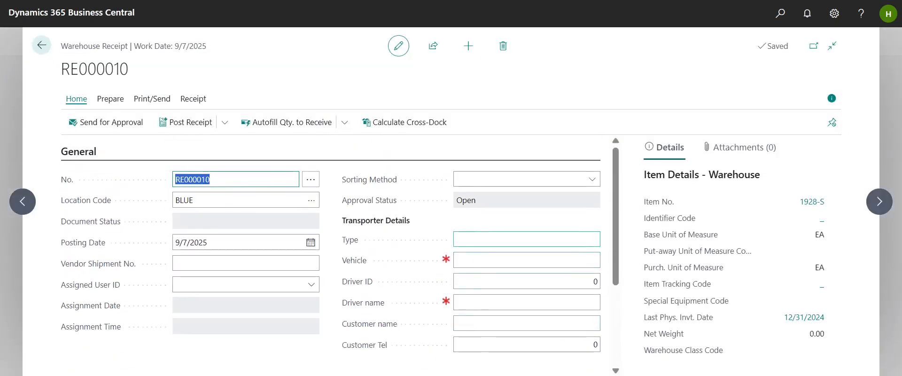
left_click(526, 260)
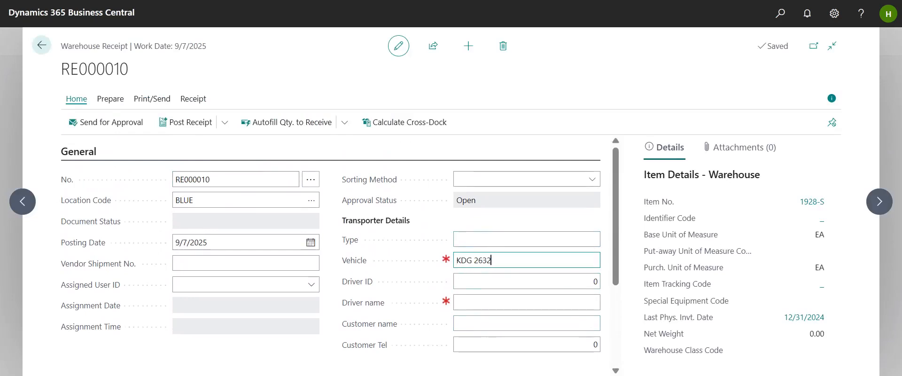
type("KDG 263H")
key("Tab")
key("Tab")
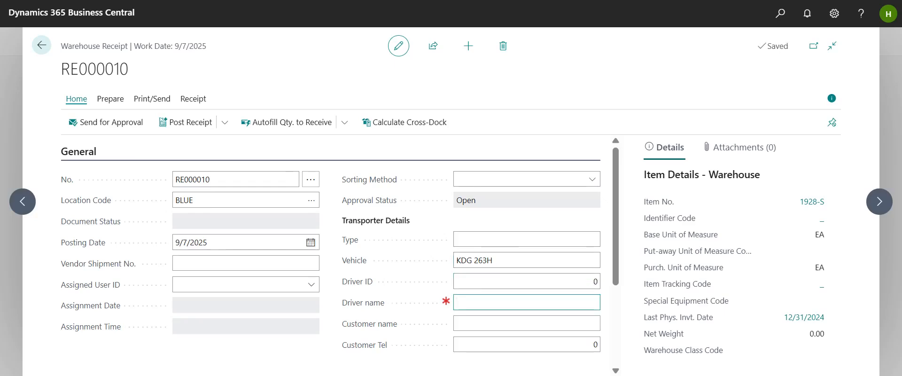
type("John Doe")
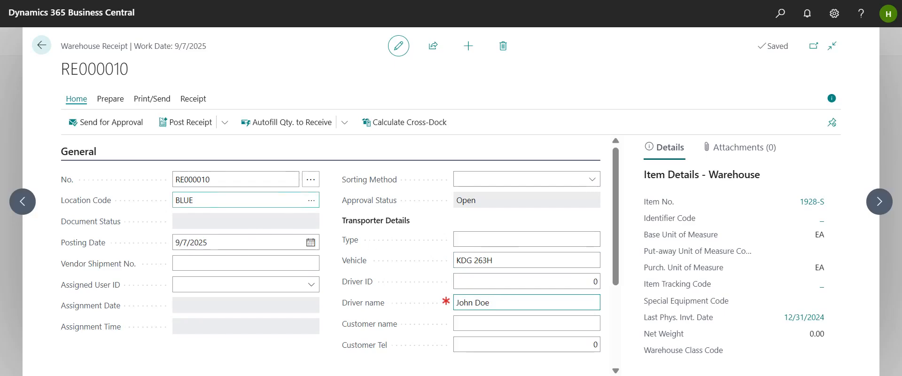
- Post the warehouse receipt
left_click(226, 123)
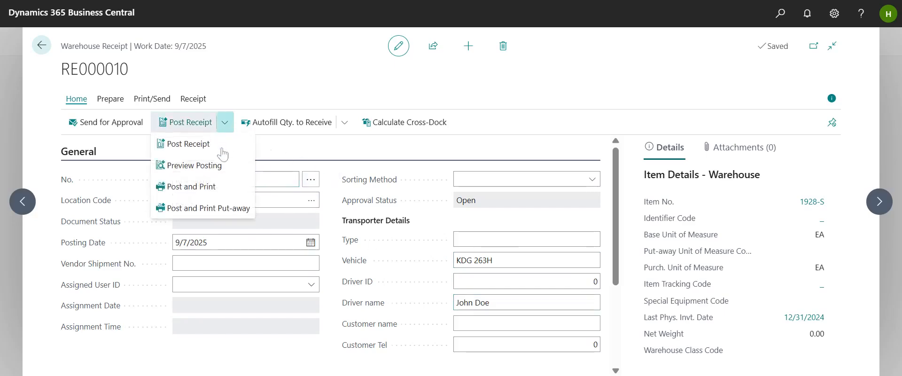
left_click(224, 149)
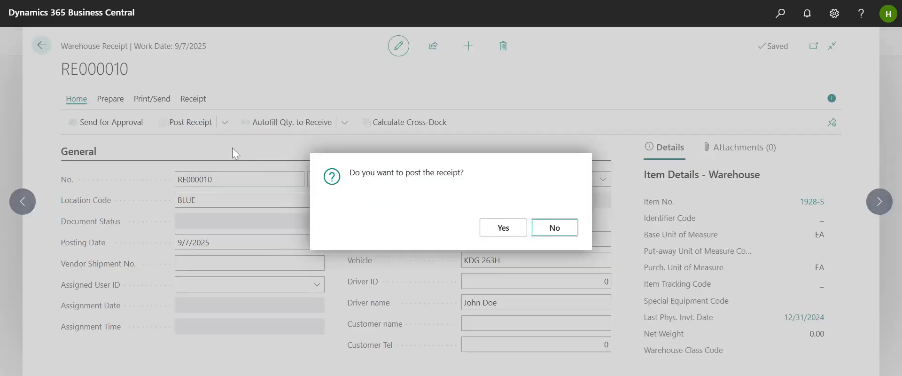
left_click(505, 229)
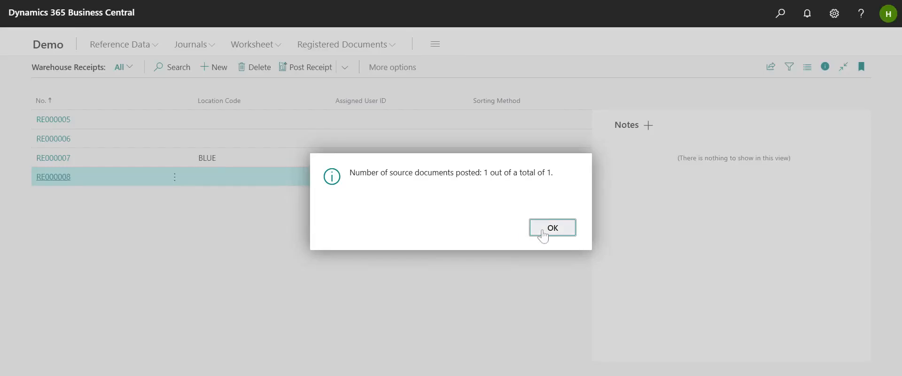
left_click(547, 226)
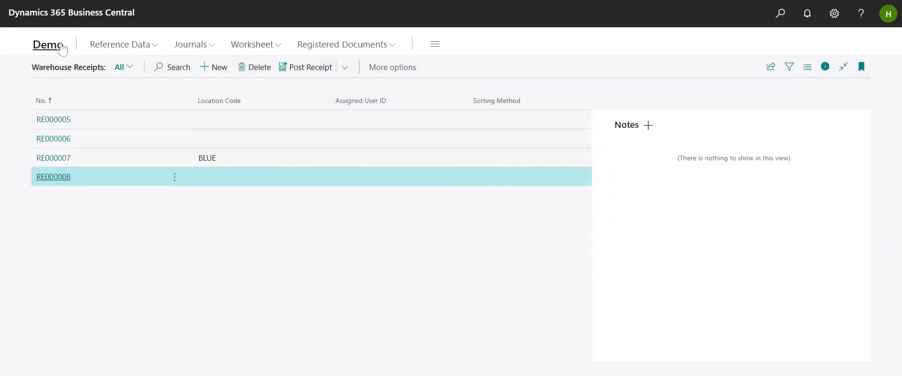
- Switch the role back to Business Manager and show the Purchase Orders list
left_click(834, 14)
left_click(818, 77)
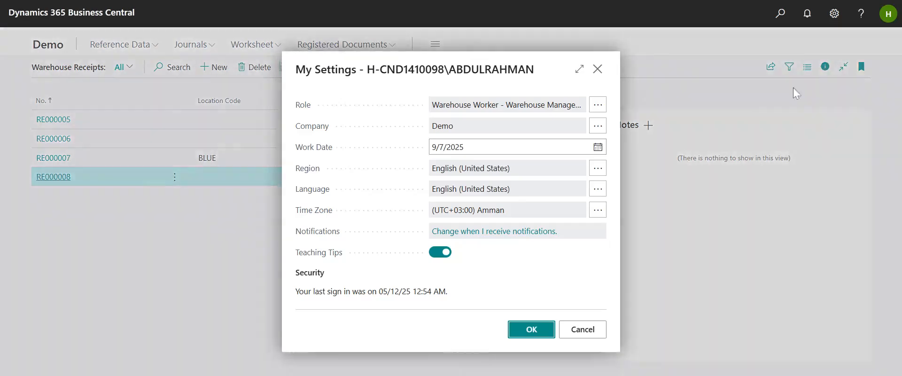
left_click(597, 104)
scroll(301, 198, "up", 5)
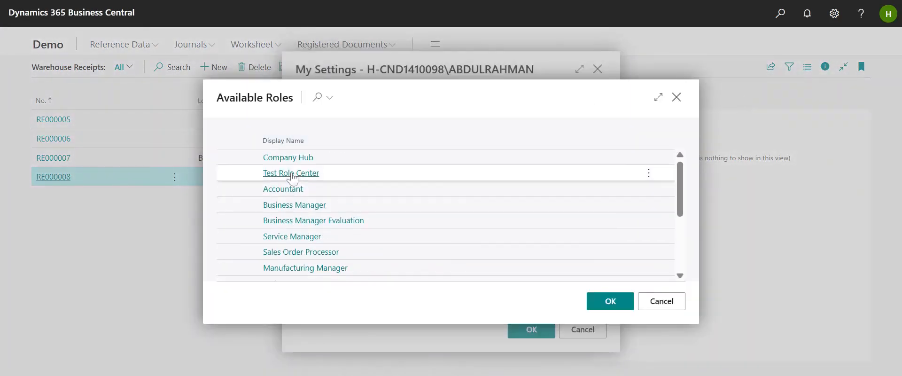
left_click(295, 205)
left_click(536, 332)
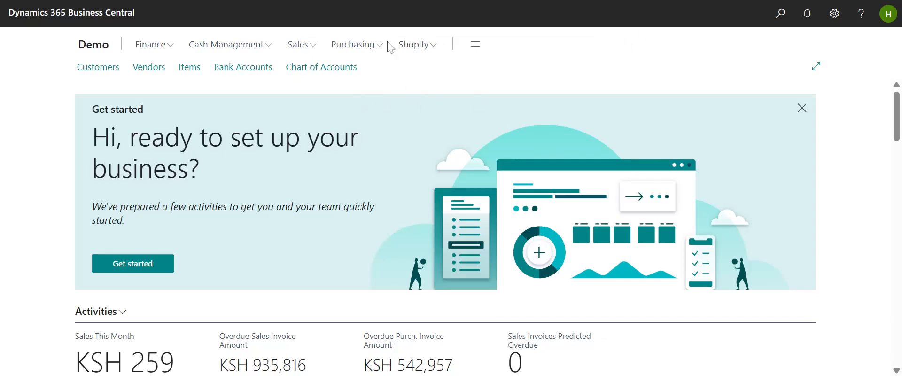
left_click(376, 45)
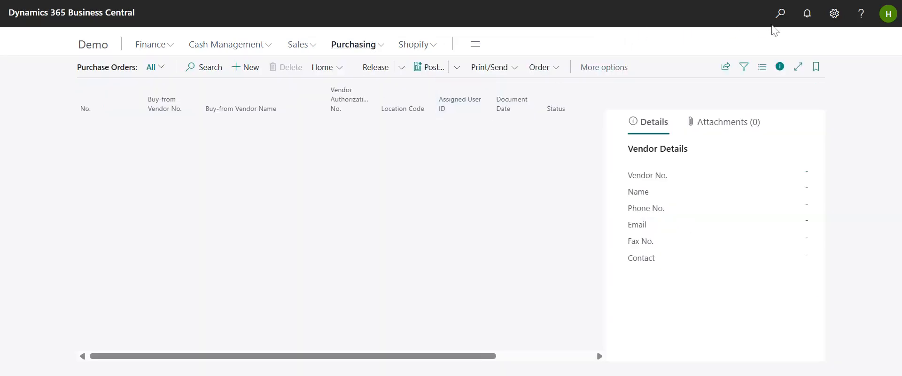
left_click(779, 15)
type("purch or")
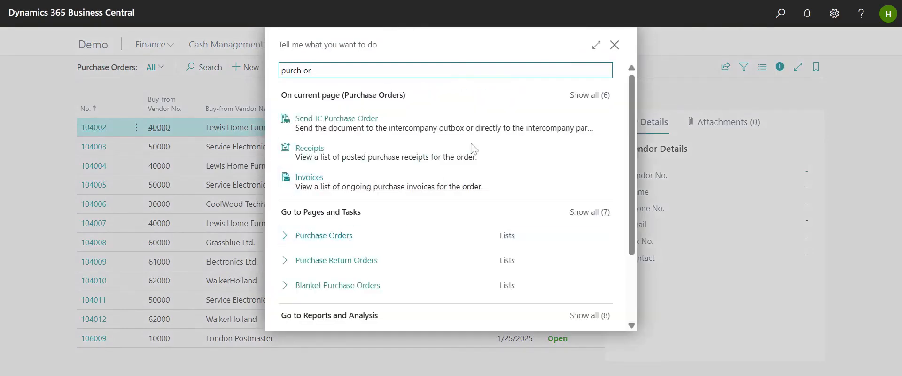
left_click(615, 45)
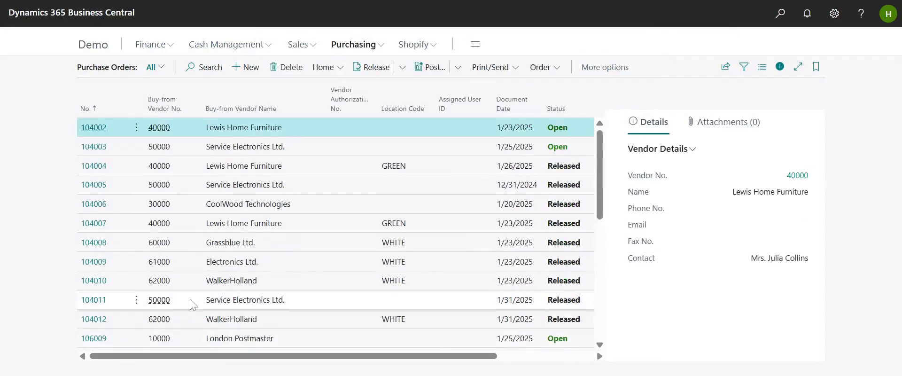
- Open the released Progressive Home Furnishings purchase order dated 9/7/2025 and check the received and to-invoice quantities on its line
scroll(175, 263, "down", 8)
scroll(130, 327, "up", 8)
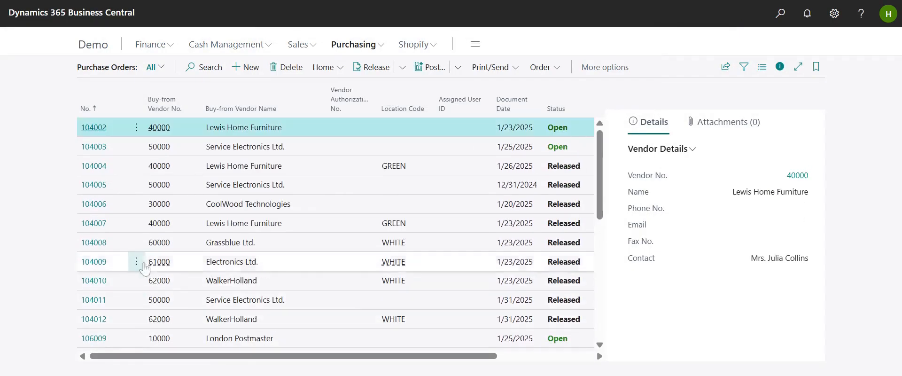
scroll(117, 296, "down", 8)
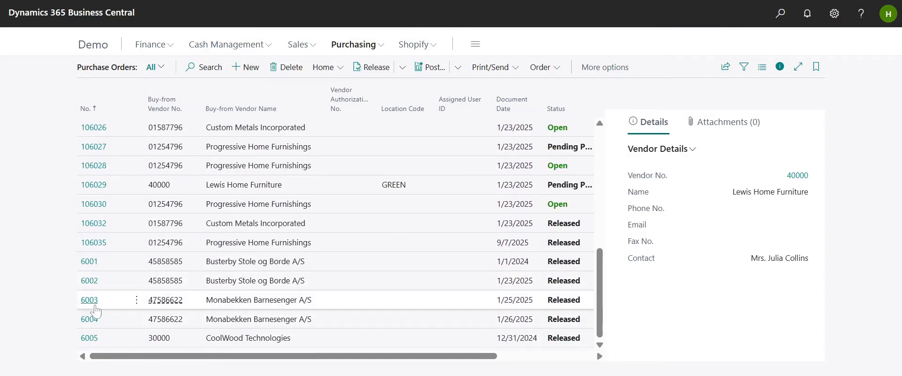
left_click(96, 245)
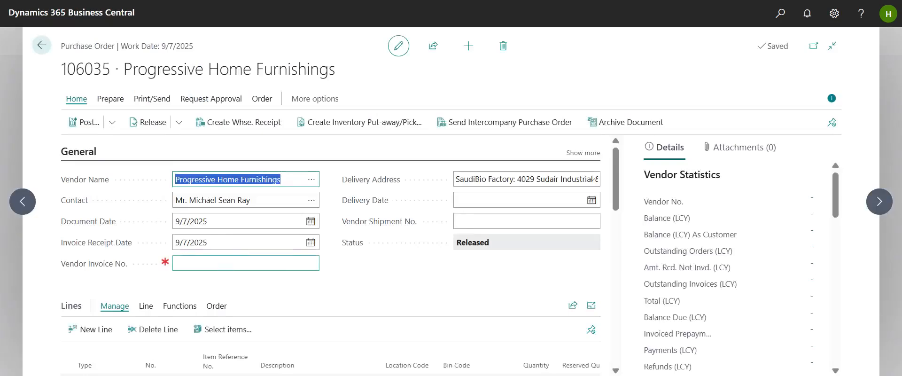
scroll(225, 265, "down", 3)
scroll(457, 256, "up", 2)
scroll(456, 258, "down", 3)
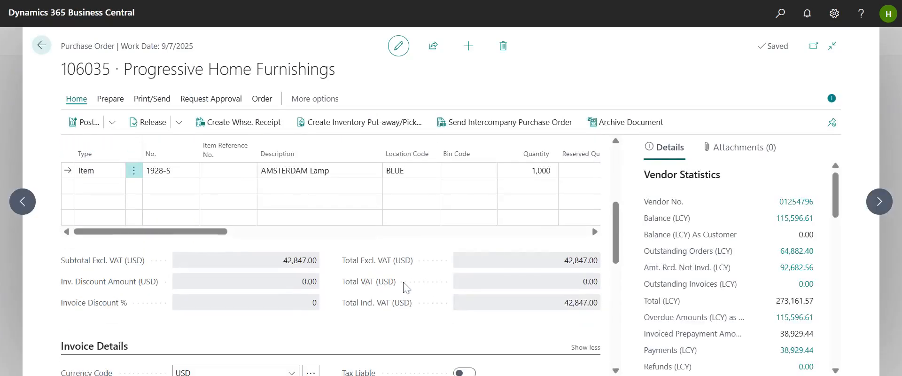
scroll(403, 285, "up", 2)
left_click_drag(207, 303, 360, 322)
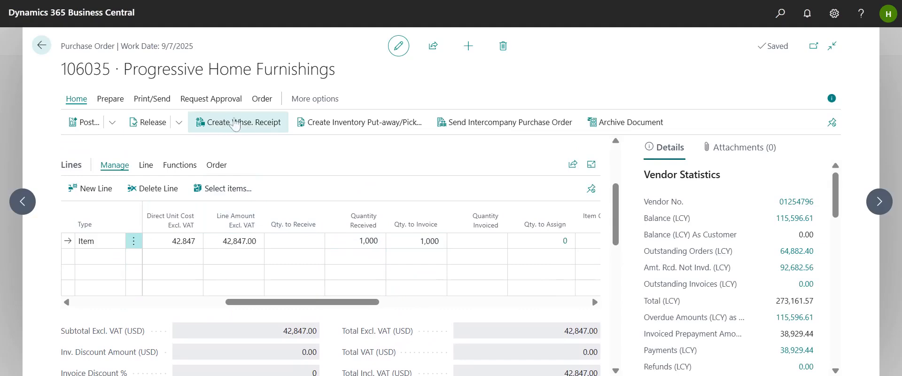
- Set the purchase order's Vendor Invoice No. to 25328 and look over the lines and totals
scroll(356, 288, "up", 3)
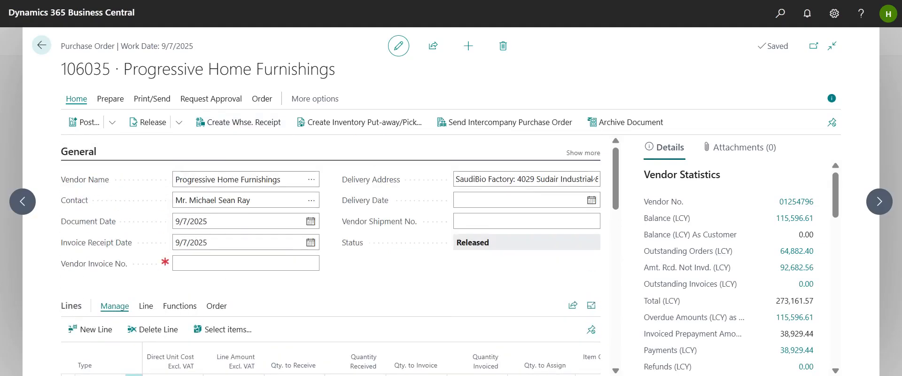
left_click(246, 263)
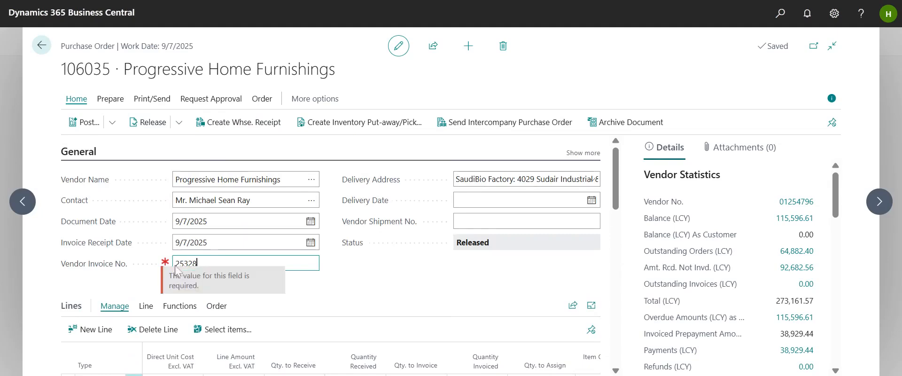
scroll(423, 268, "down", 3)
scroll(428, 282, "down", 2)
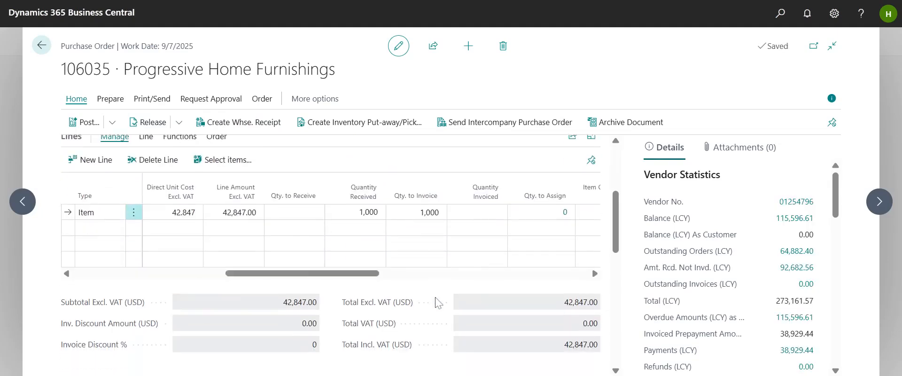
- Preview the posting of the purchase order and examine its G/L and vendor ledger entries
left_click(113, 126)
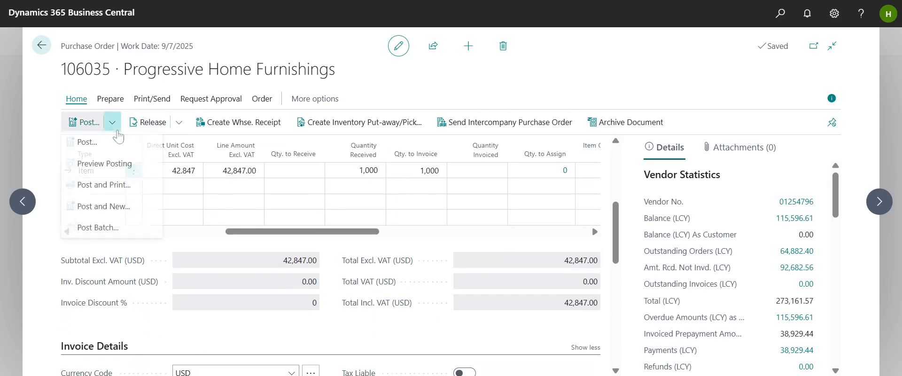
left_click(120, 149)
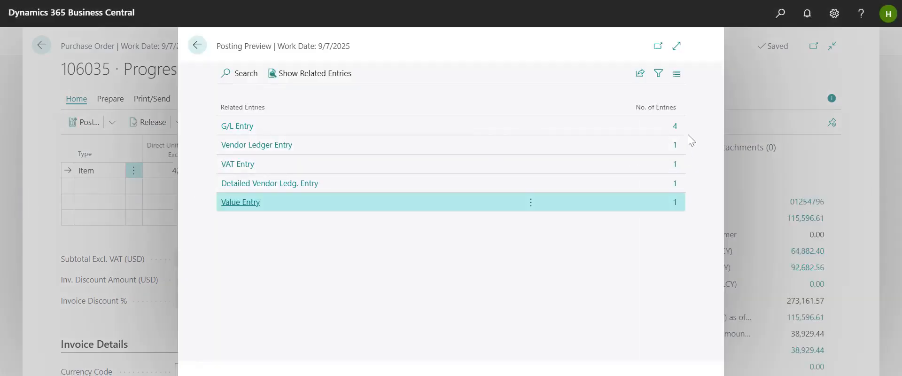
left_click(677, 127)
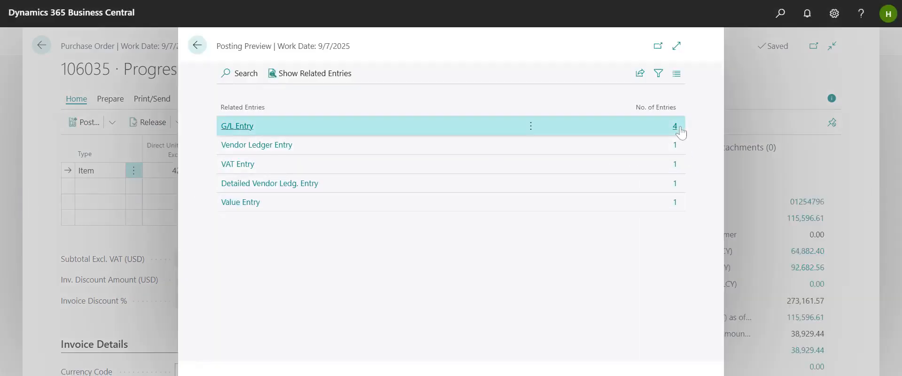
key("Escape")
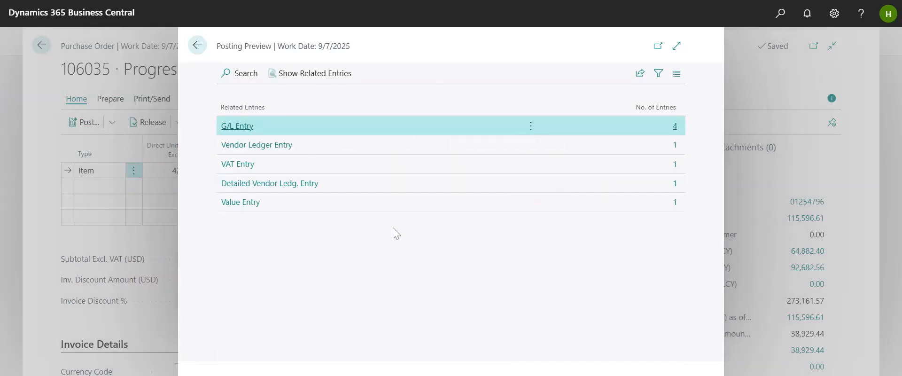
left_click(677, 146)
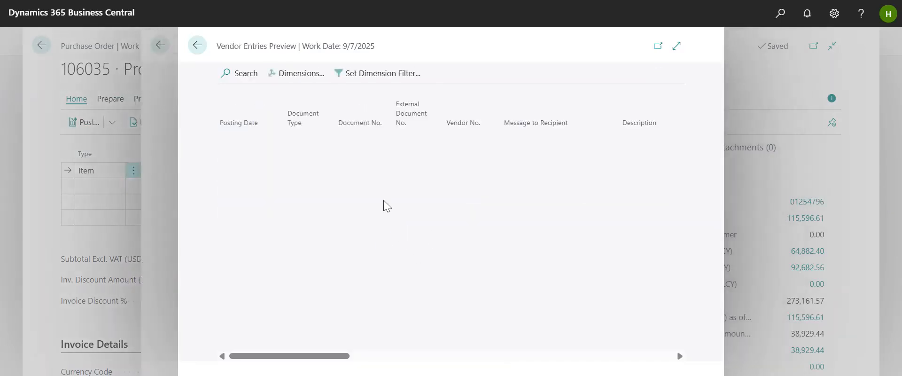
key("Escape")
key("Escape")
- Post the purchase order with the Invoice option and open the posted purchase invoice
left_click(112, 123)
left_click(87, 144)
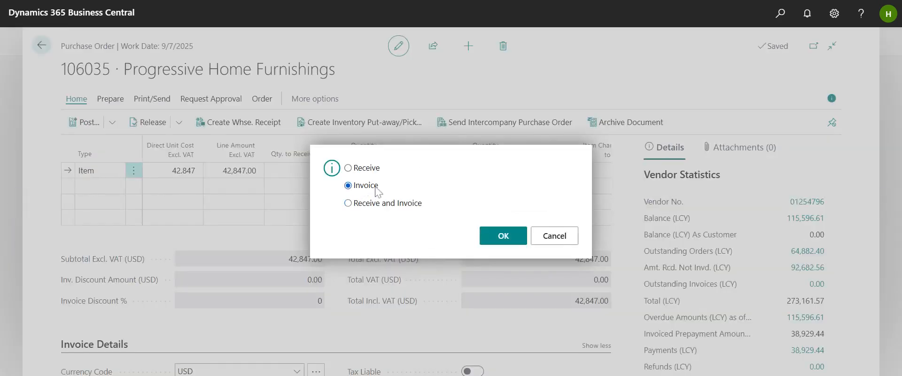
left_click(489, 243)
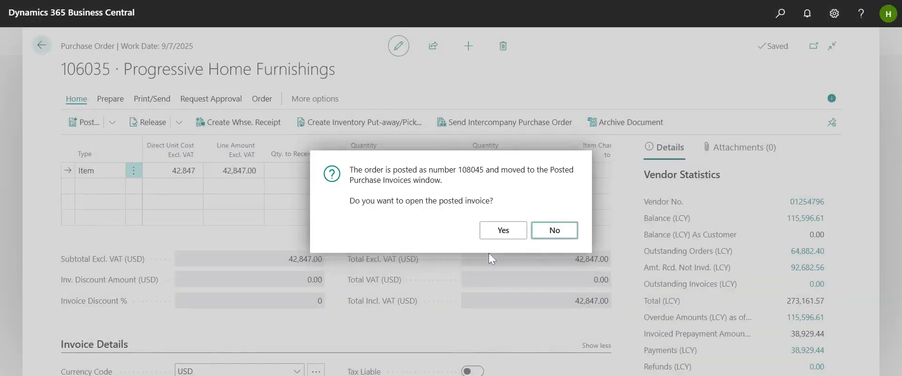
left_click(507, 230)
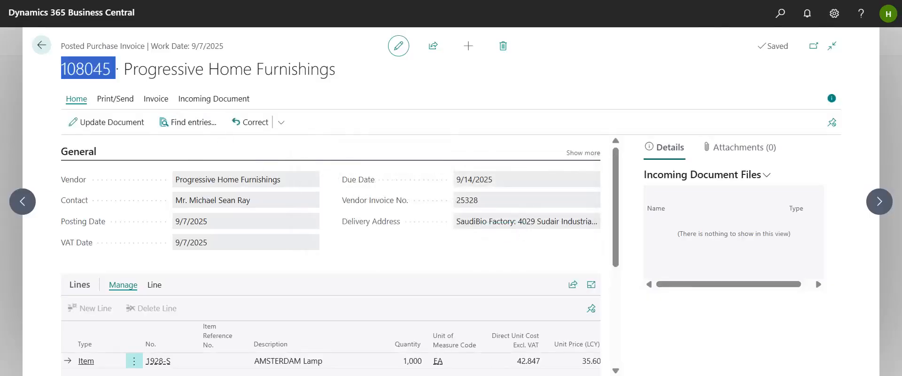
- Search for the Payment Journals page with "pay j" and open it
left_click(780, 13)
type("p")
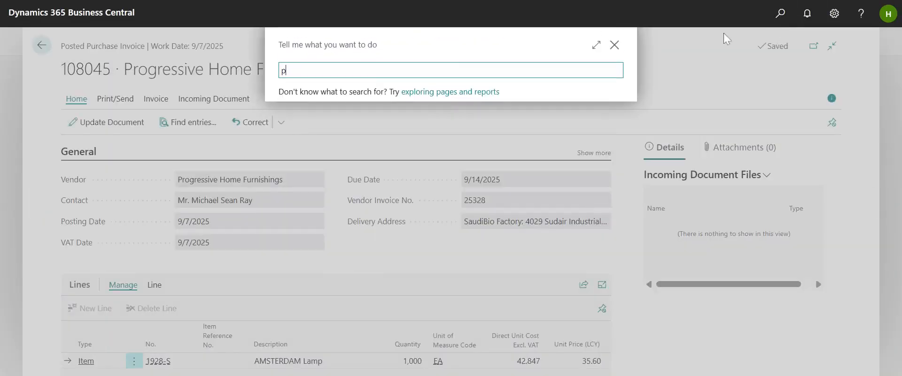
type("ay j")
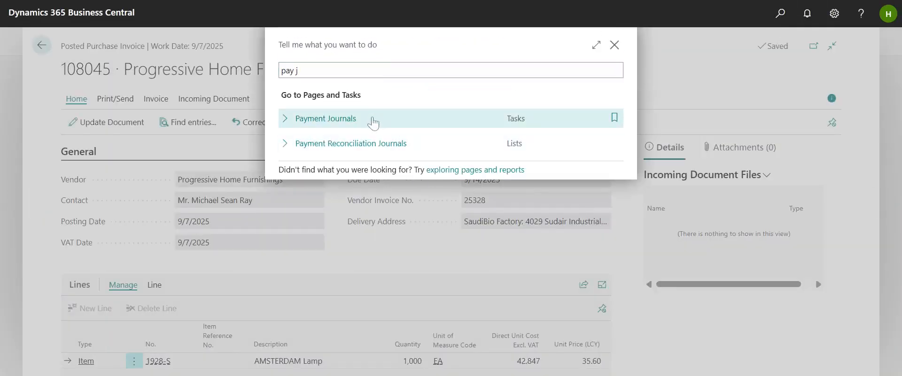
left_click(371, 121)
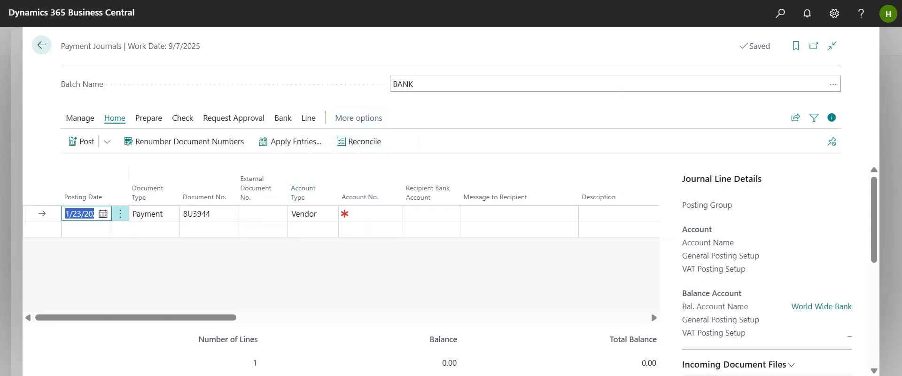
- Set the payment line's vendor account to Progressive Home Furnishings and its Applies-to Doc. Type to Invoice
left_click(395, 214)
left_click(420, 263)
left_click_drag(222, 319, 419, 287)
left_click(396, 215)
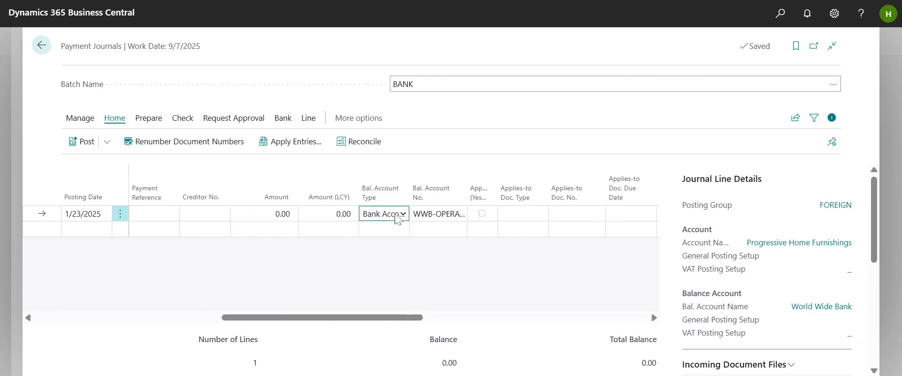
key("Tab")
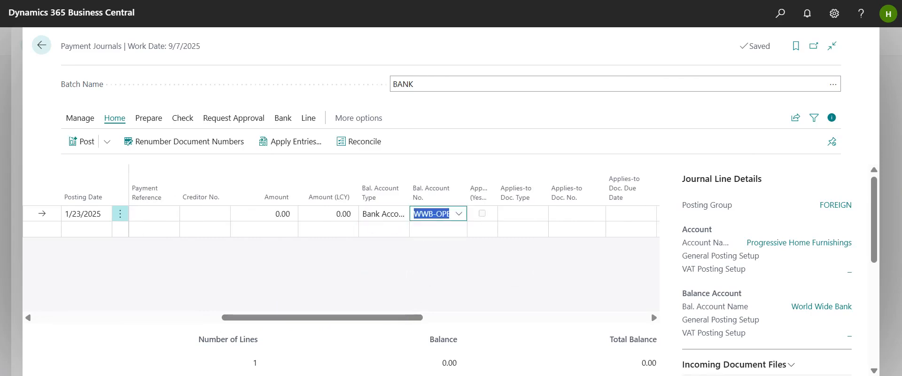
left_click(522, 222)
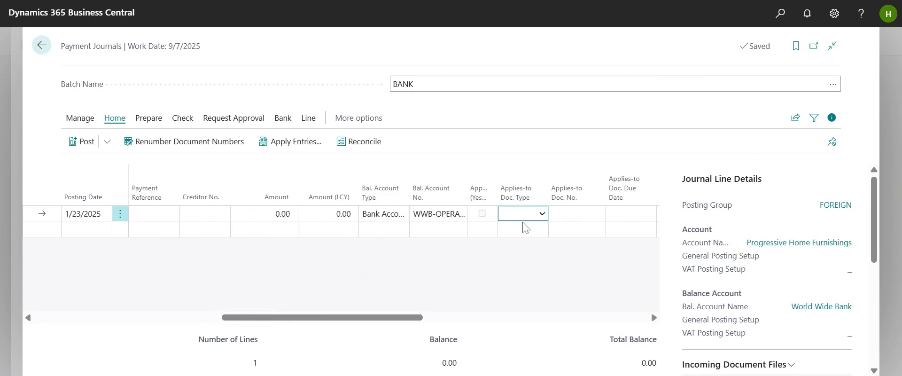
left_click(602, 218)
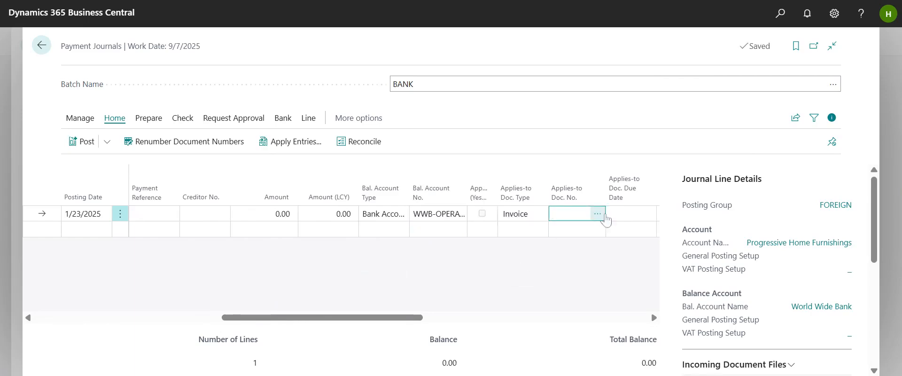
- Examine the Progressive Home Furnishings invoices available for application, including the 1/23/2025 entry and its application totals
left_click(604, 215)
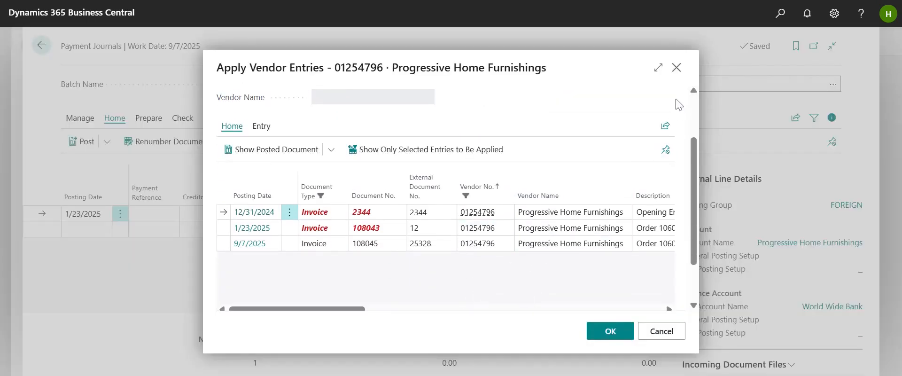
left_click(659, 67)
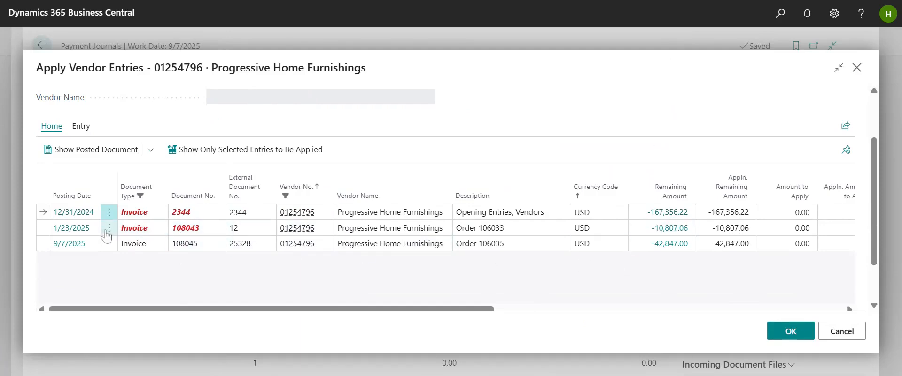
left_click(109, 229)
left_click(425, 291)
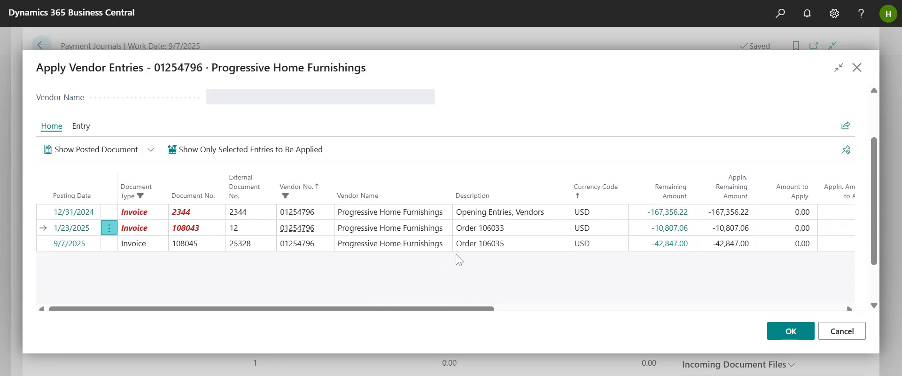
scroll(536, 291, "down", 2)
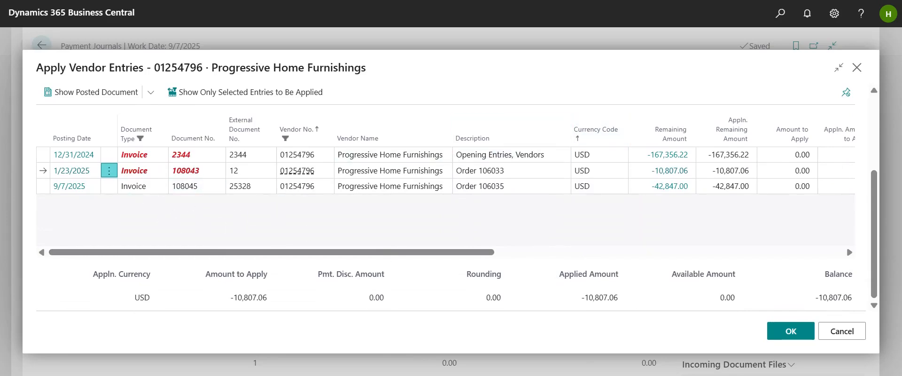
left_click(858, 67)
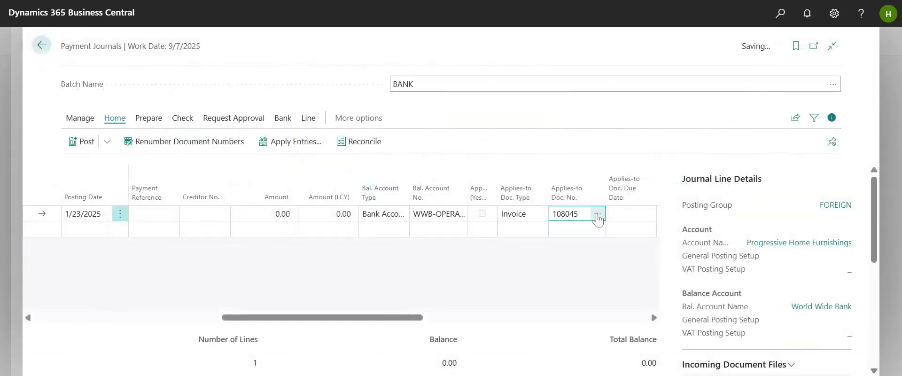
- Try to apply the payment line to the invoice dated 9/7/2025, and discard the change to the line
left_click(597, 215)
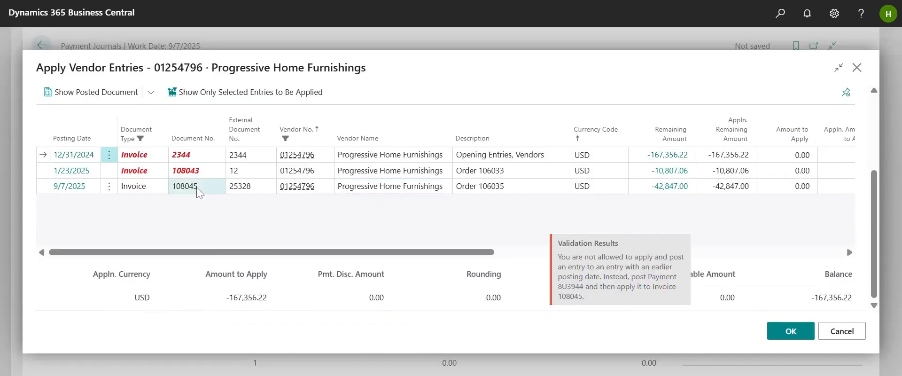
left_click(196, 187)
left_click(795, 331)
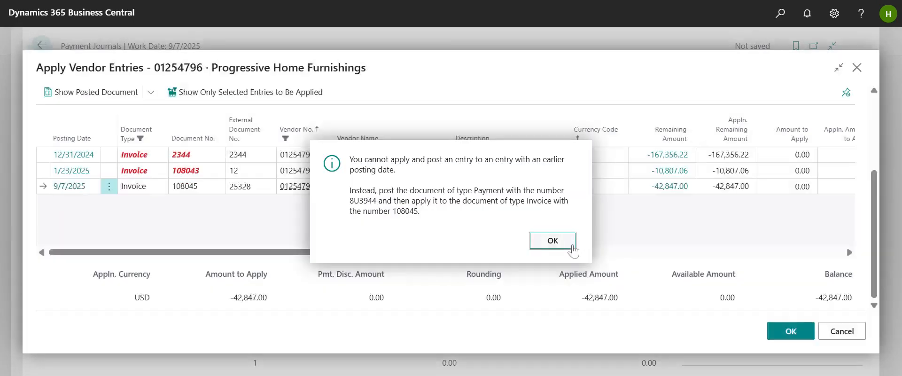
left_click(552, 240)
left_click(841, 331)
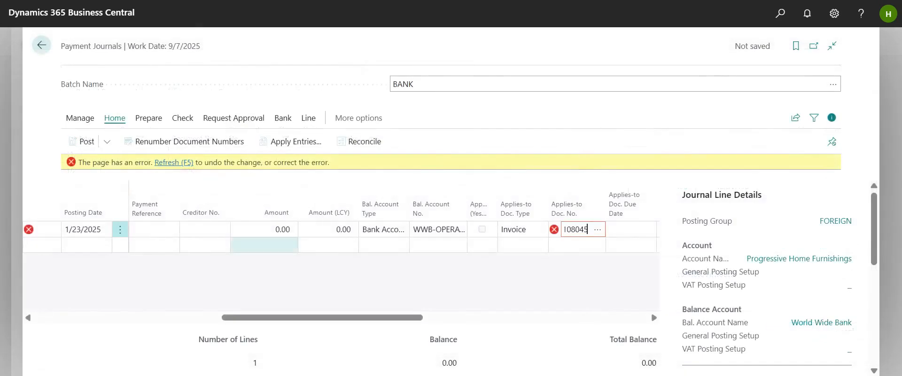
left_click(174, 163)
- Retry applying the payment to the vendor's 9/7/2025 invoice from the refreshed line, and cancel the application
left_click(100, 223)
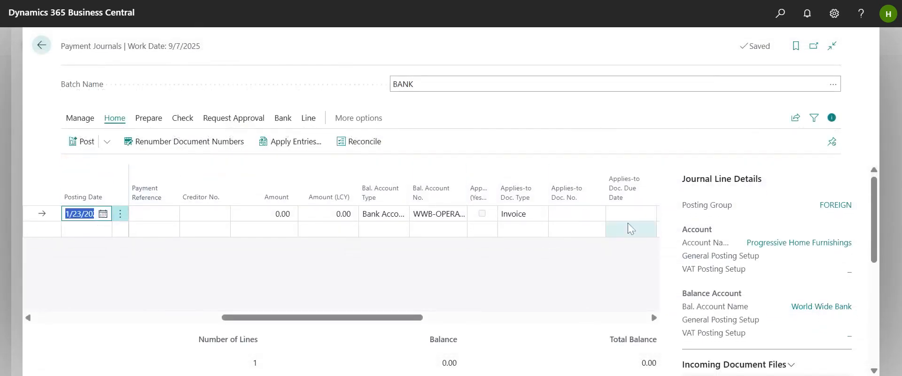
left_click(602, 217)
left_click(598, 216)
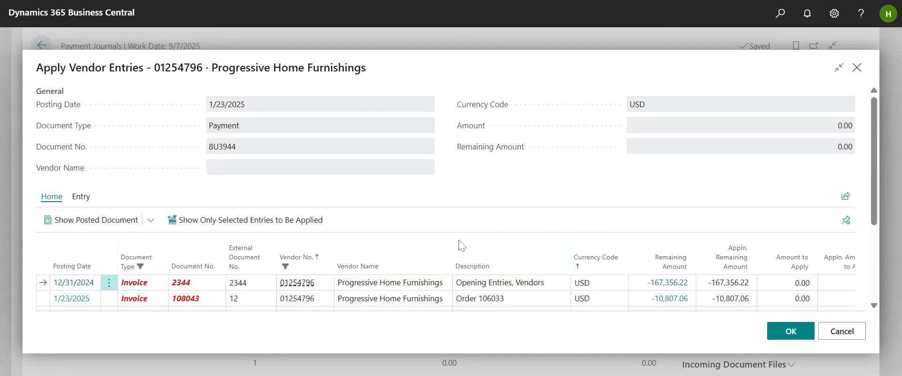
left_click(770, 329)
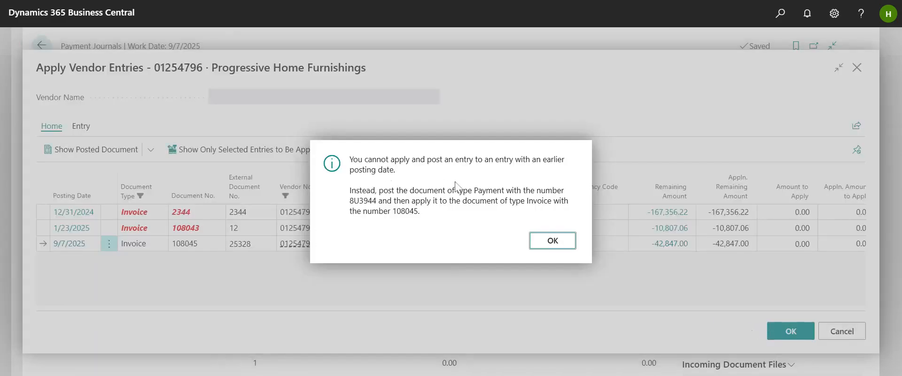
left_click(556, 241)
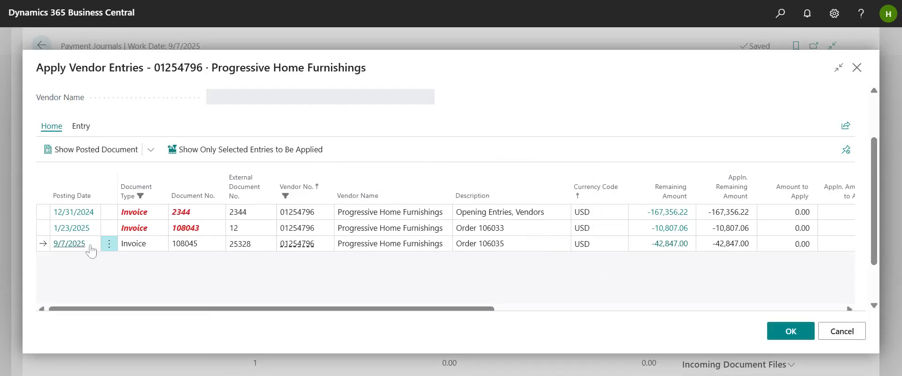
left_click(780, 331)
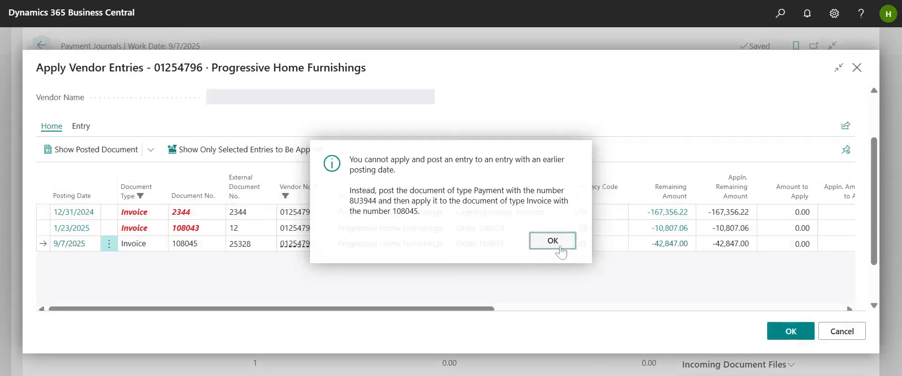
left_click(553, 240)
left_click(826, 335)
- Try to set the payment line's posting date to 9/7/2025, and discard the change
left_click(67, 225)
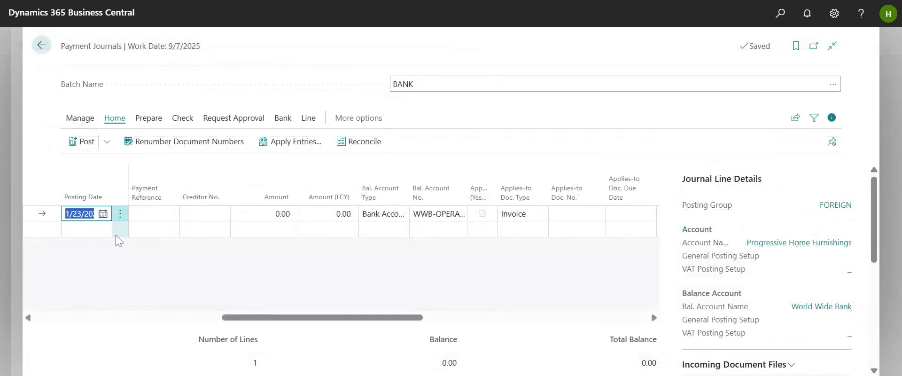
type("9")
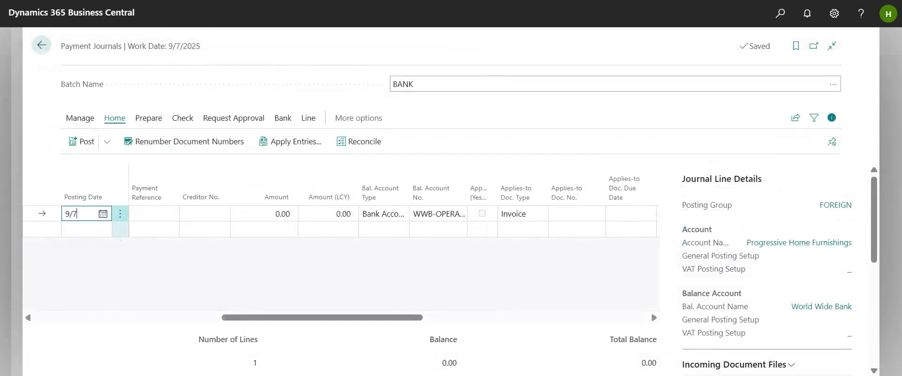
left_click(161, 269)
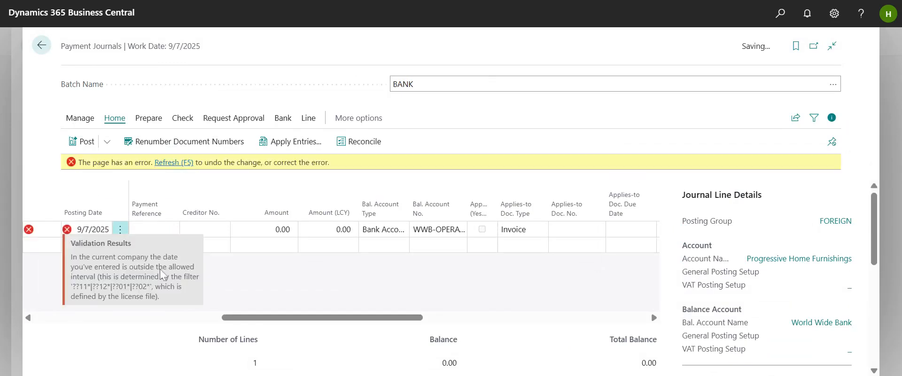
left_click(187, 163)
- Try to set the payment line's posting date to today's date, and discard the entry
left_click(100, 215)
type("t")
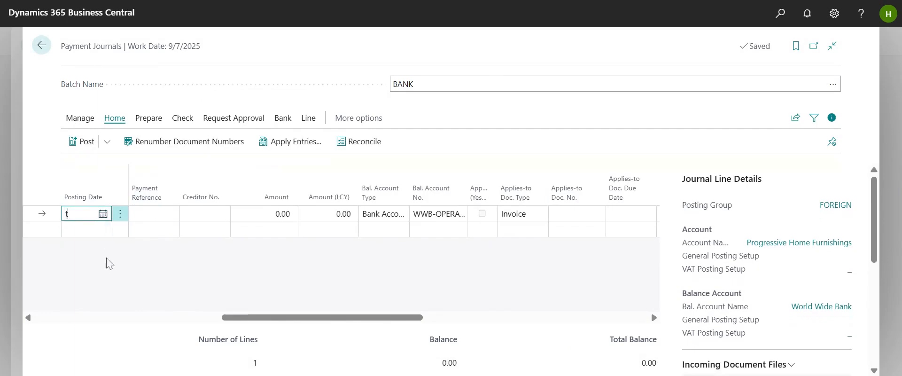
left_click(111, 285)
left_click(194, 162)
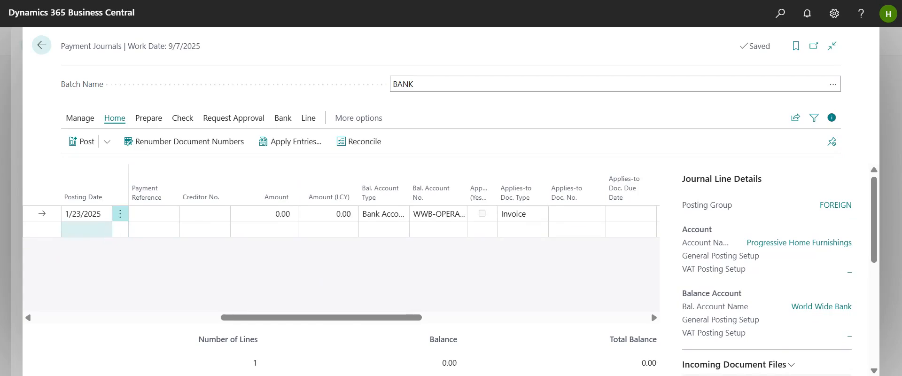
- Try again to apply the zero-amount payment line to the vendor's 9/7/2025 invoice, and discard the change
left_click(598, 215)
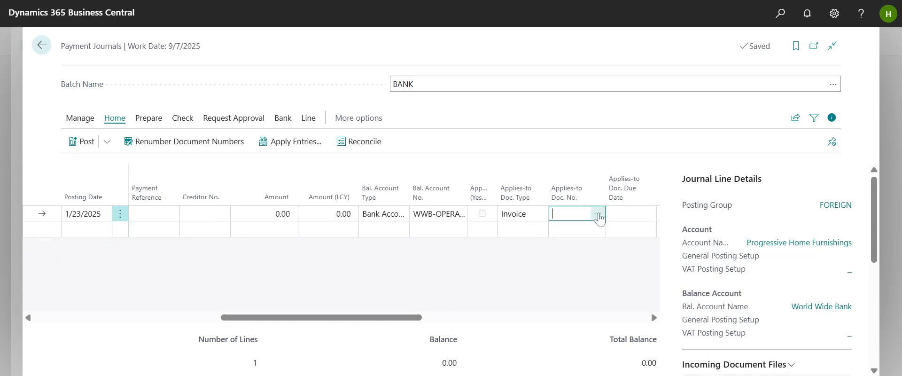
left_click(598, 214)
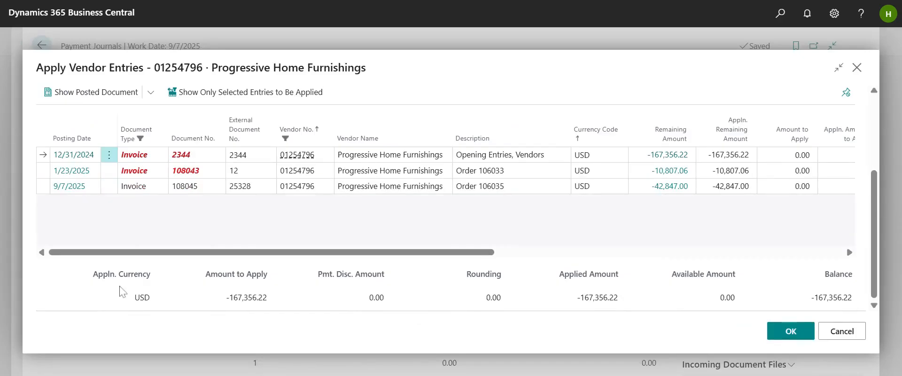
left_click(126, 187)
left_click(791, 332)
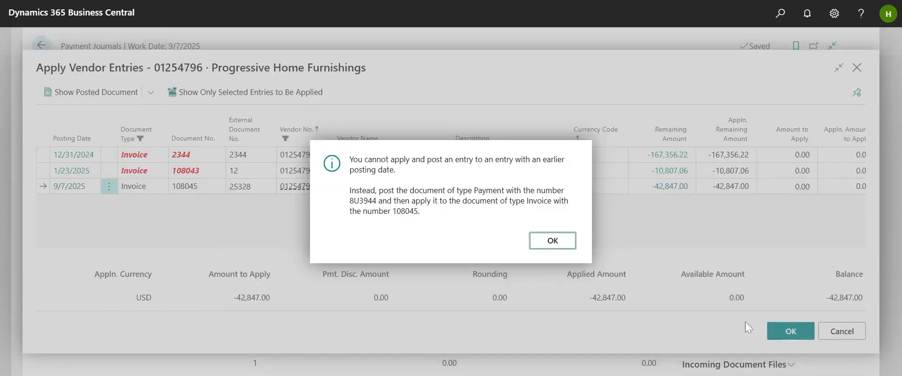
left_click(546, 242)
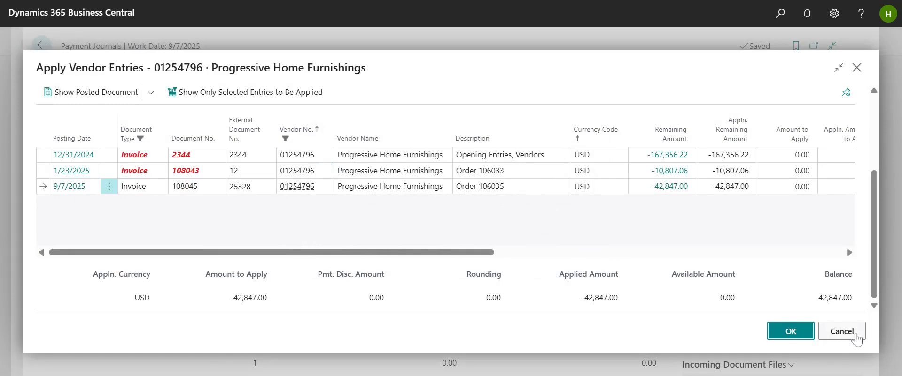
left_click(843, 332)
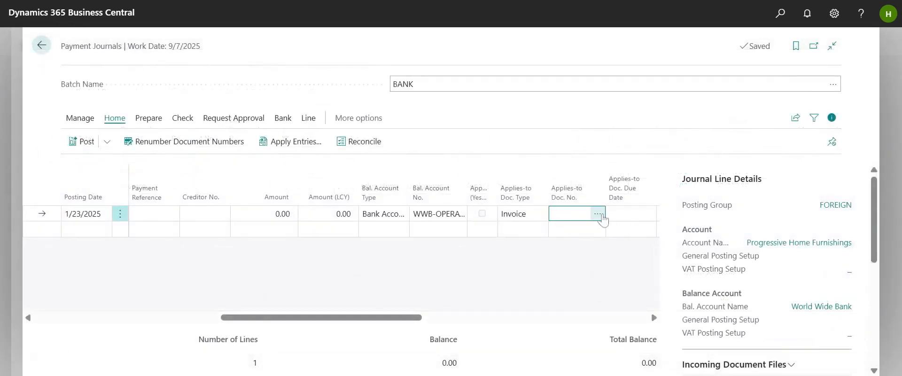
left_click(576, 275)
left_click(561, 266)
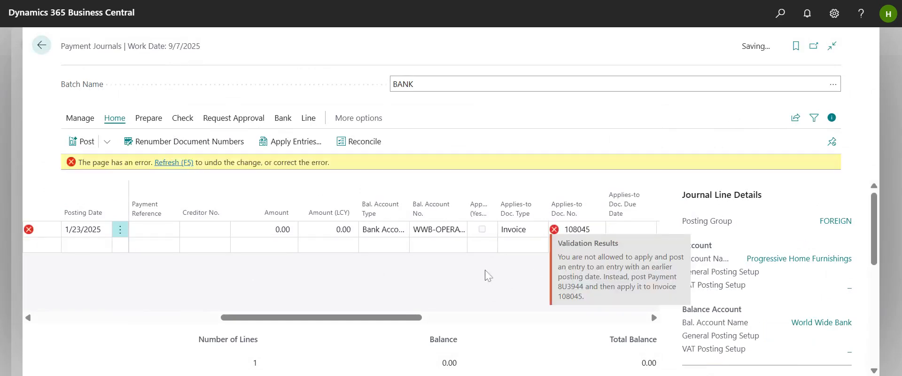
left_click(174, 163)
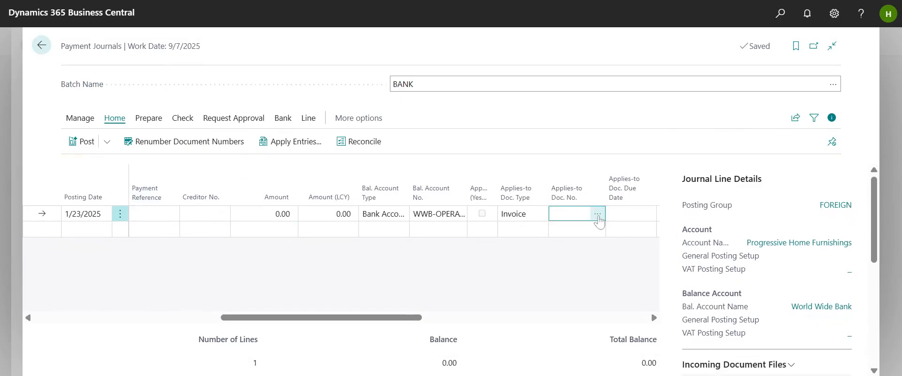
- Copy the remaining amount of the vendor's 9/7/2025 invoice and set the payment line's amount to 42,847.00
left_click(598, 214)
double_click(735, 194)
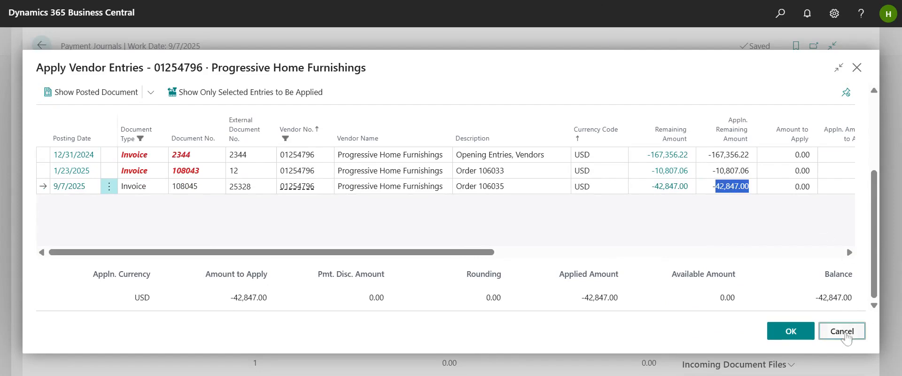
left_click(848, 334)
left_click(271, 214)
left_click(267, 257)
- Set the payment line's posting date to 1/24/2025
left_click(108, 216)
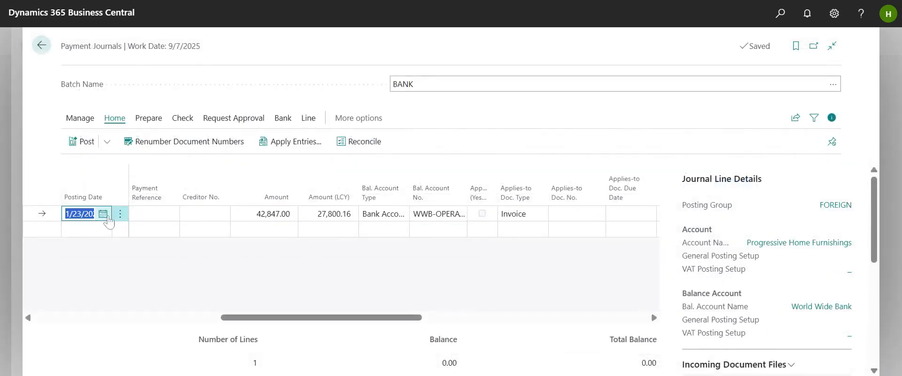
left_click(105, 215)
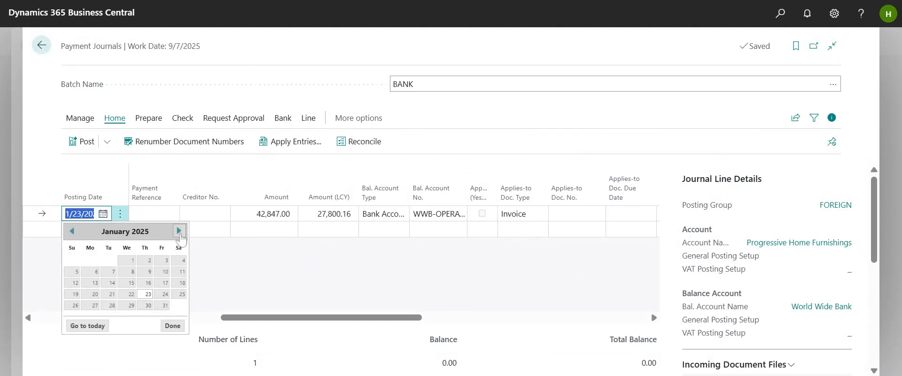
left_click(165, 293)
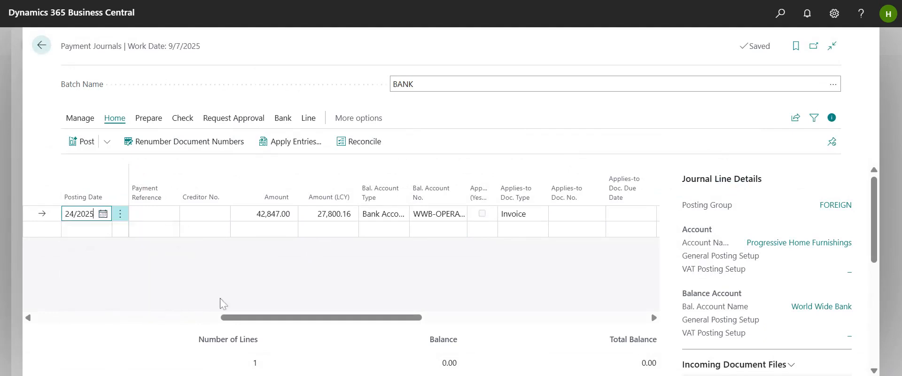
- Review the vendor invoices available for applying to the payment line, and close the list without applying any
left_click(577, 214)
left_click(604, 213)
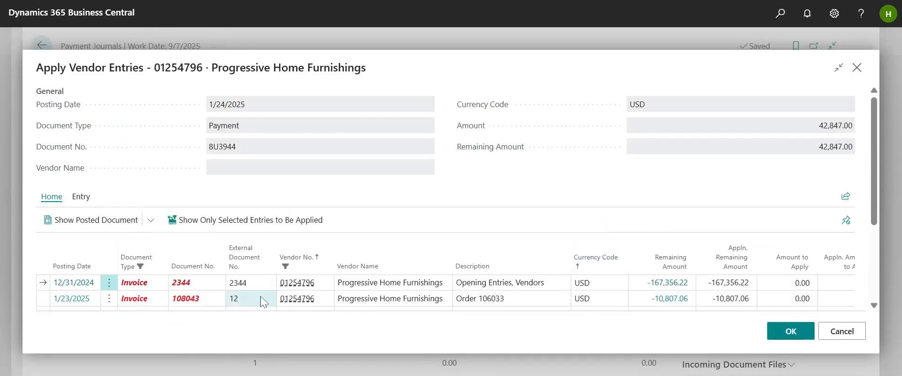
scroll(261, 300, "down", 3)
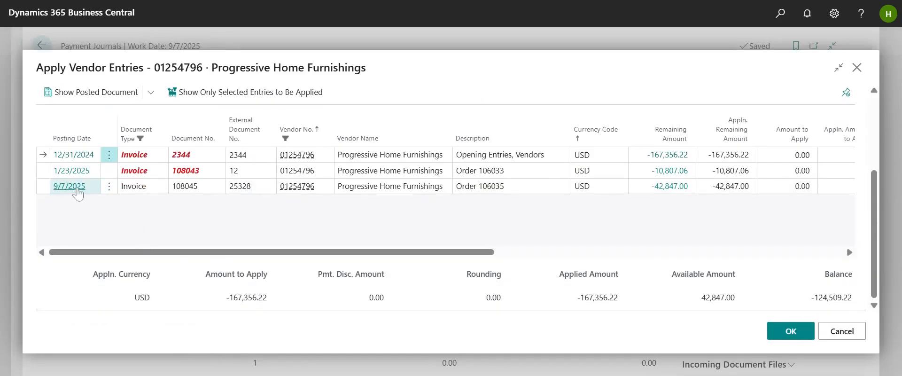
left_click(857, 67)
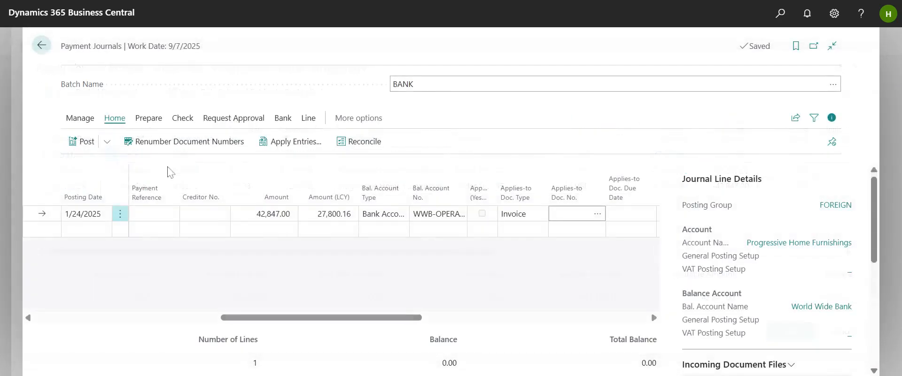
- Try to set the payment line's posting date to 8/6/2025, and discard the change
left_click(103, 214)
left_click(179, 230)
left_click(179, 230)
left_click(179, 230)
left_click(179, 230)
left_click(179, 231)
left_click(179, 231)
left_click(179, 230)
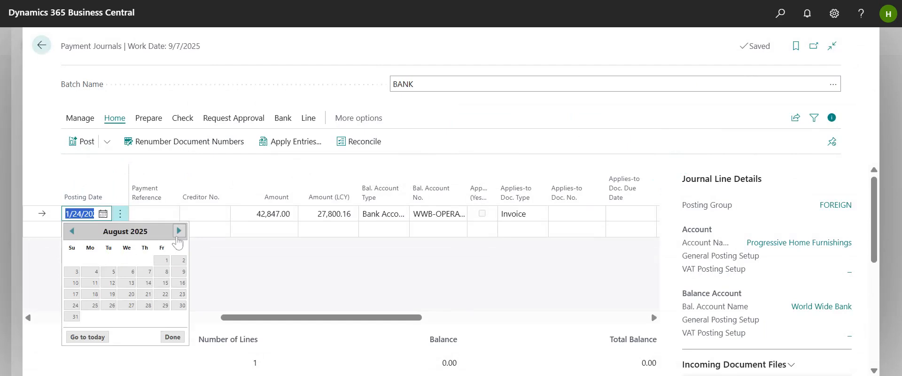
left_click(134, 275)
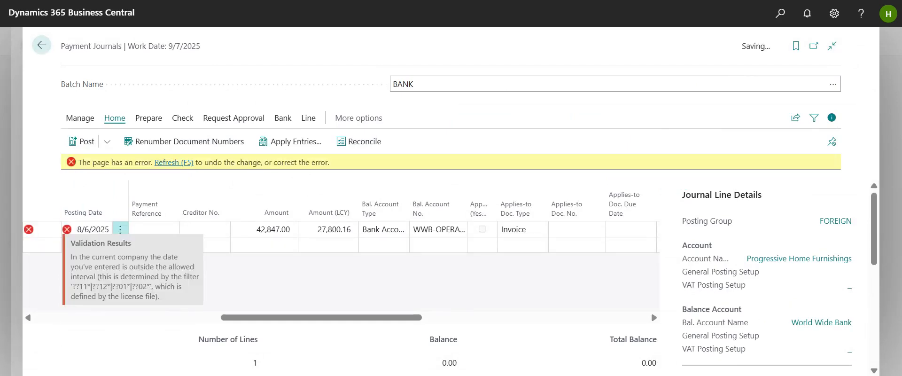
left_click(174, 162)
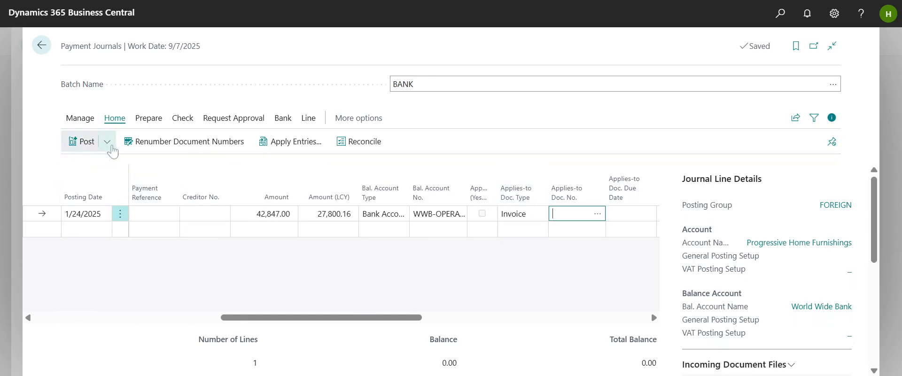
- Try to post the payment journal line, and open the details of the posting error
left_click(109, 145)
left_click(70, 161)
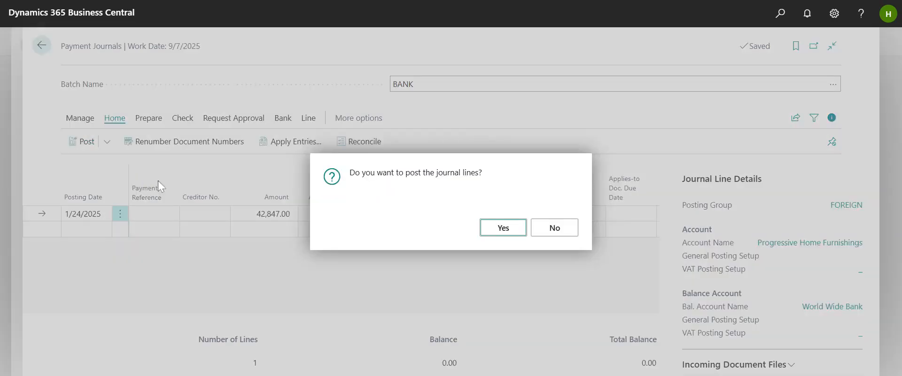
left_click(495, 229)
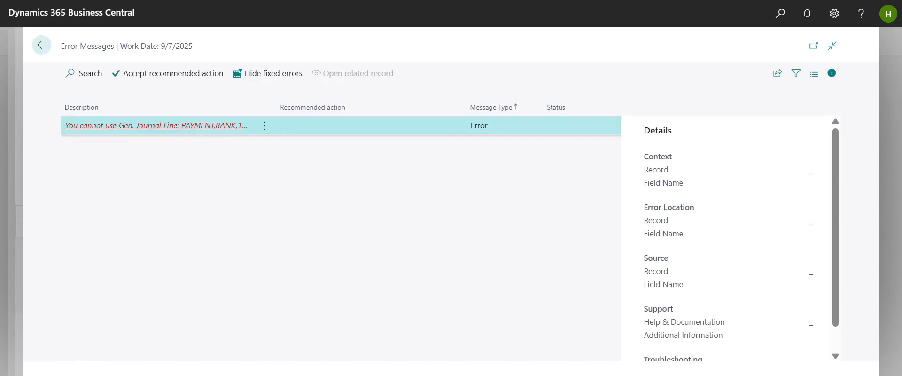
left_click(124, 126)
- Find the General Journal Line Approval Workflow through a page search, disable it, and return to the payment journal
left_click(773, 22)
type("work")
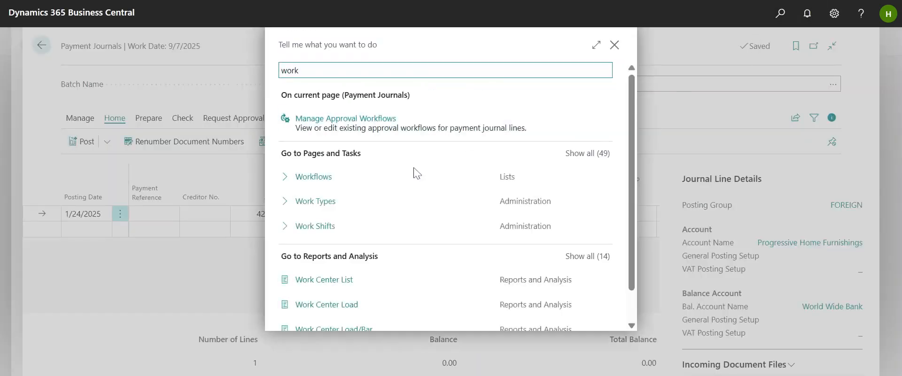
left_click(384, 185)
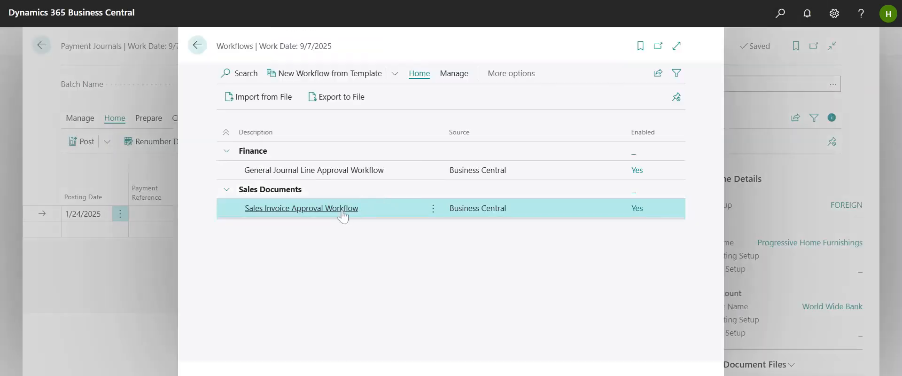
left_click(355, 183)
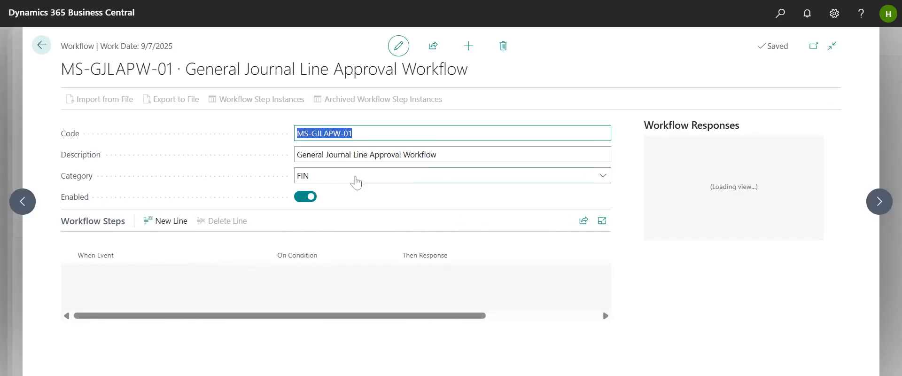
key("Escape")
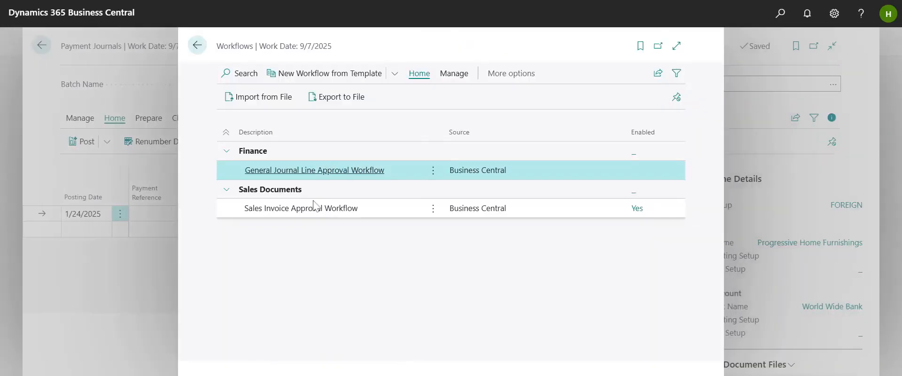
key("Escape")
- Try posting the payment journal line with the approval workflow disabled, and return to the journal
left_click(78, 141)
left_click(515, 228)
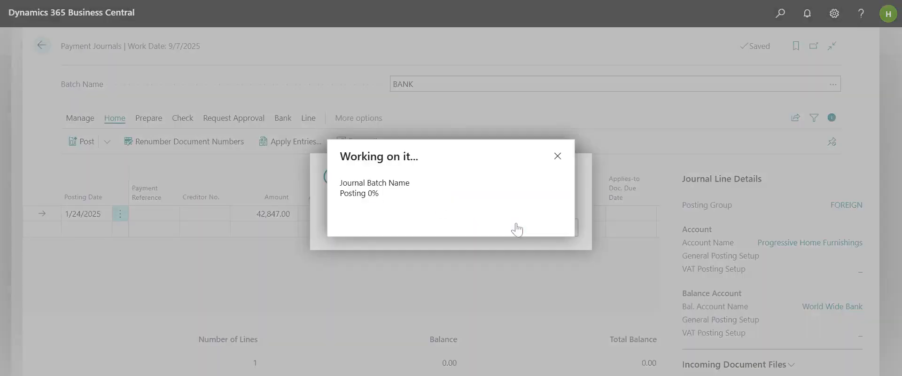
key("Escape")
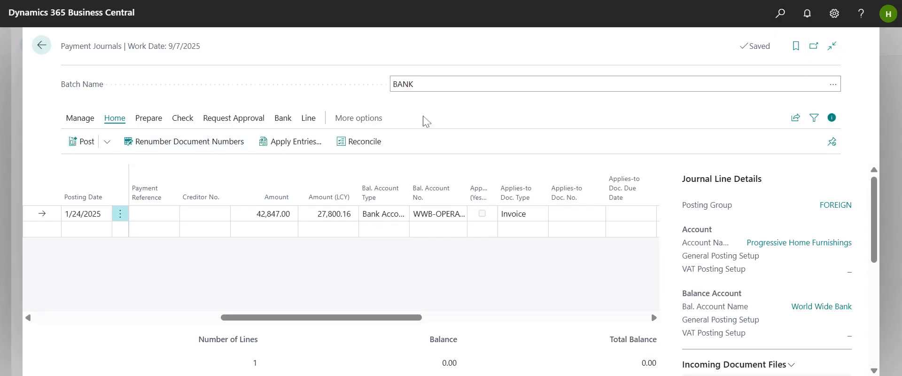
- In the General Journal Line Approval Workflow, choose another specific approver in the response to the approval request event
left_click(780, 21)
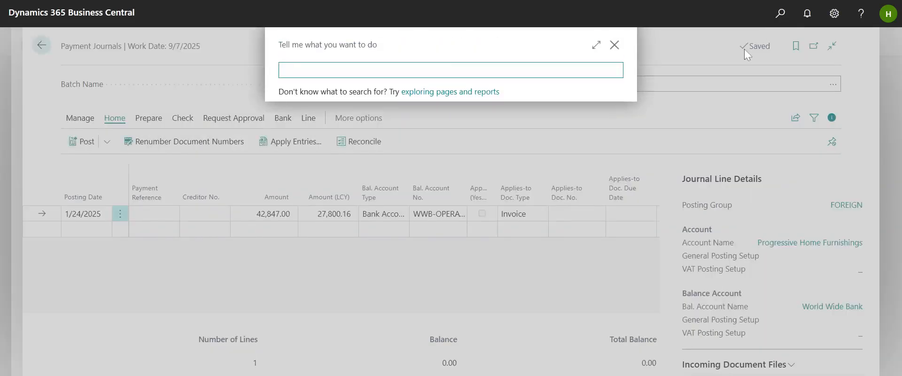
type("workfl")
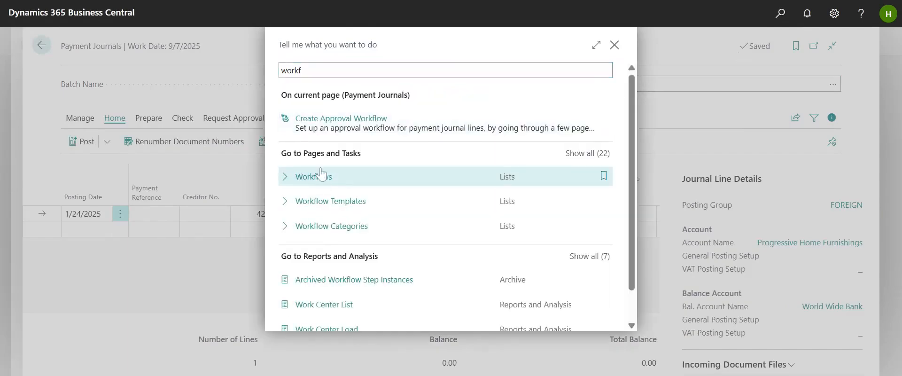
left_click(320, 176)
left_click(282, 172)
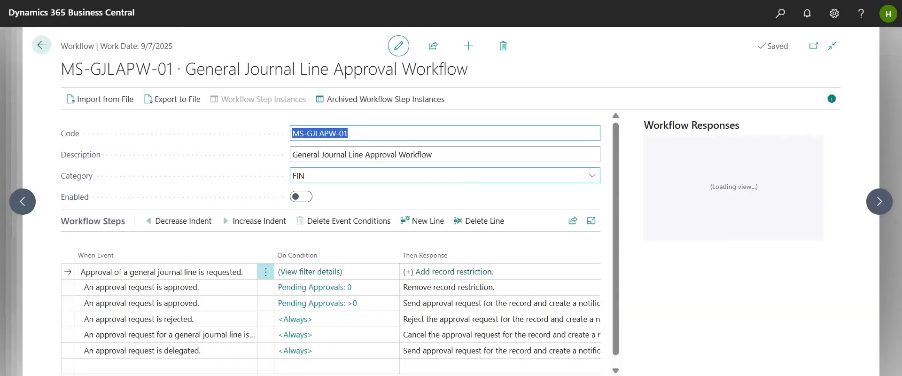
left_click(434, 276)
left_click(541, 148)
scroll(547, 261, "down", 3)
left_click(667, 265)
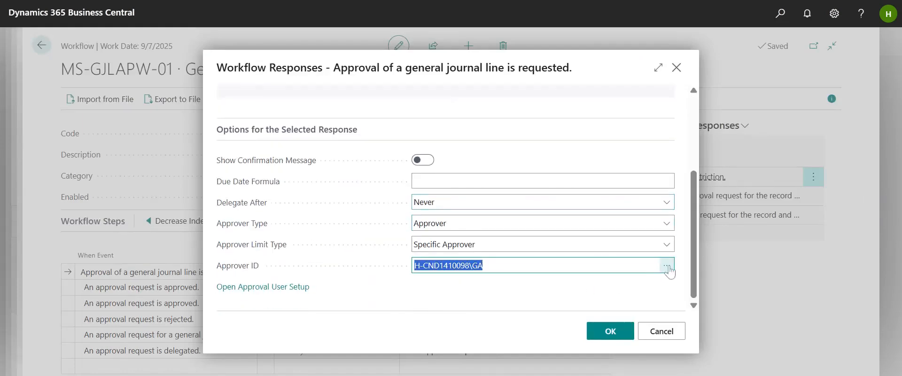
left_click(271, 183)
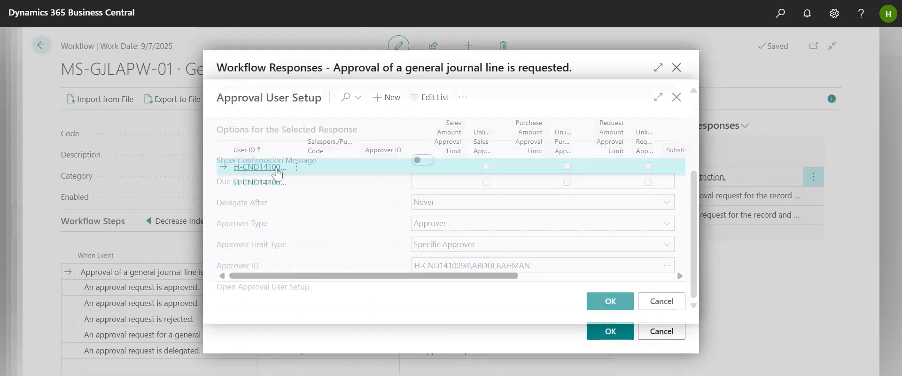
left_click(620, 329)
- Enable the General Journal Line Approval Workflow again and return to the payment journal
left_click(306, 198)
key("Escape")
key("Escape")
- Try posting the payment journal line with the approval workflow enabled again, and close the error list
left_click(81, 141)
left_click(53, 163)
left_click(499, 227)
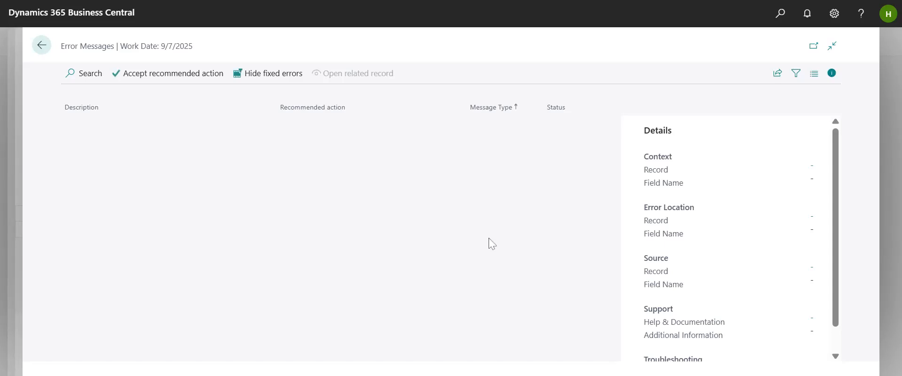
key("Escape")
- Send an approval request for the selected payment journal line
left_click(254, 119)
left_click(109, 141)
left_click(113, 184)
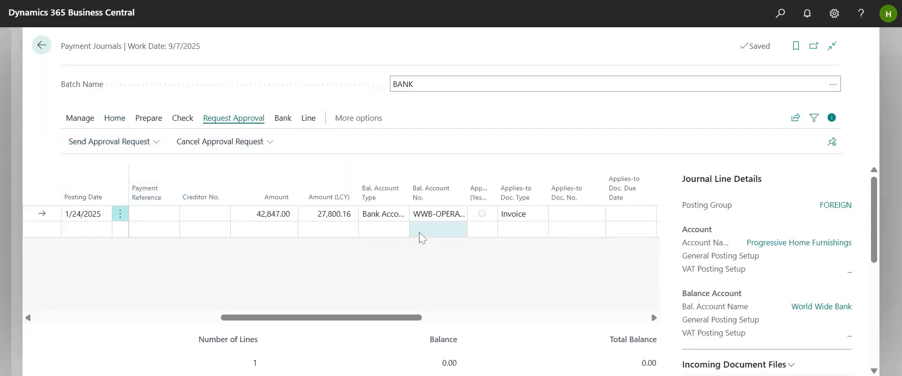
left_click(111, 141)
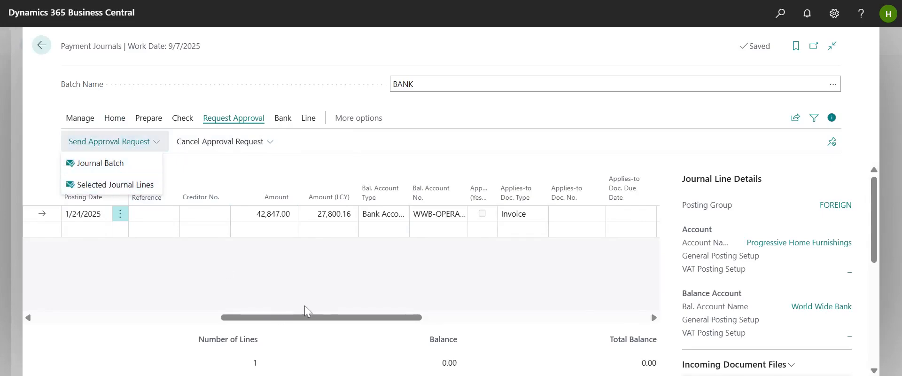
left_click_drag(351, 317, 312, 328)
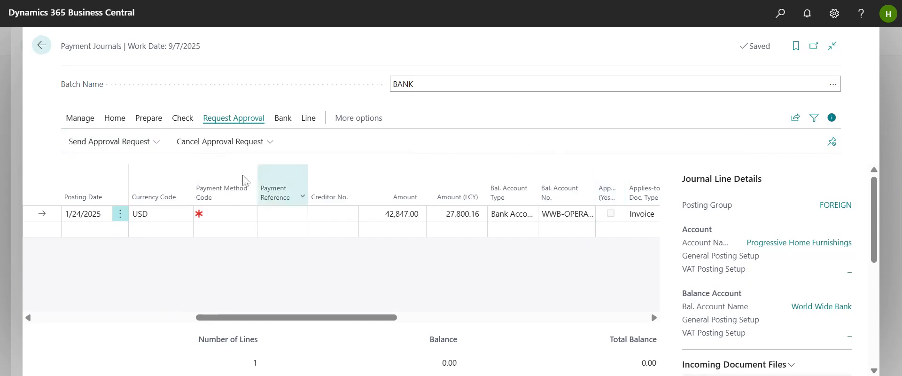
- Post the 42,847.00 payment journal line and confirm the posting
left_click(114, 118)
left_click(107, 141)
left_click(78, 159)
left_click(503, 228)
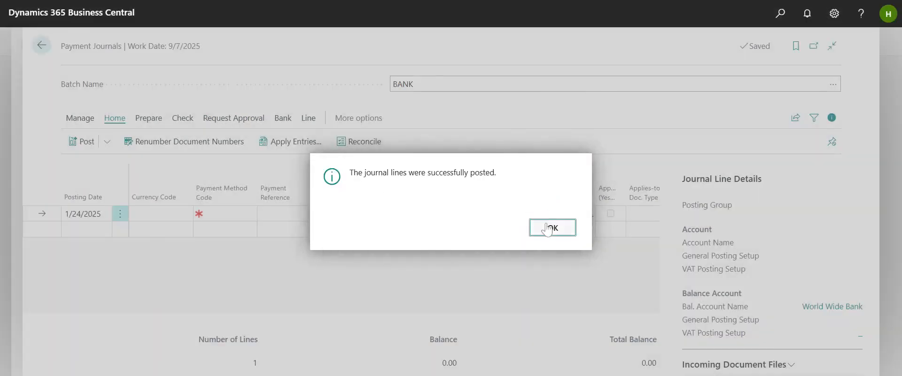
- Acknowledge the posted payment, leave the payment journal, and open the Sales Orders list
left_click(548, 227)
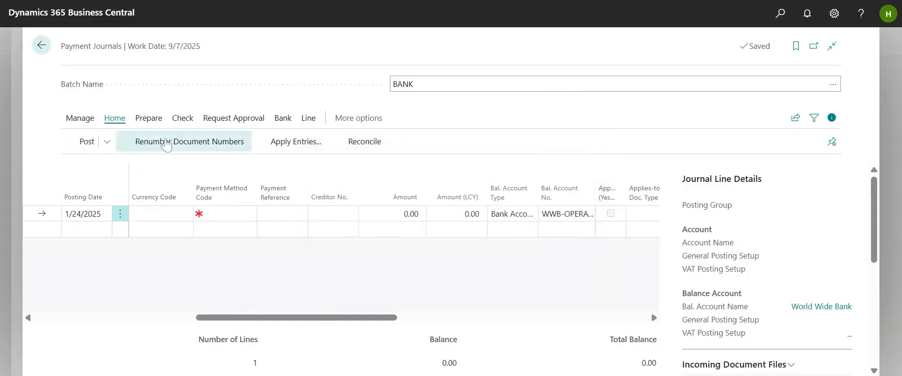
left_click(41, 47)
left_click(41, 47)
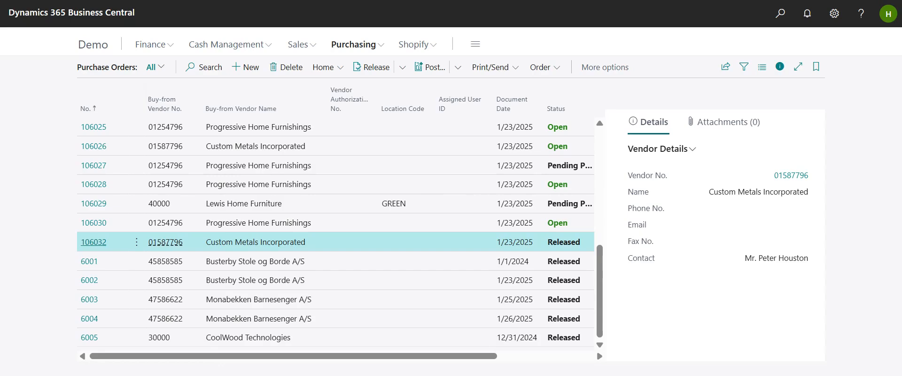
left_click(780, 14)
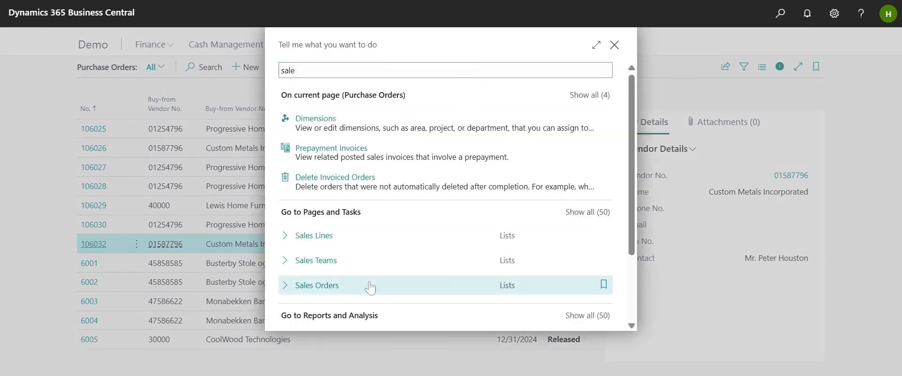
left_click(370, 285)
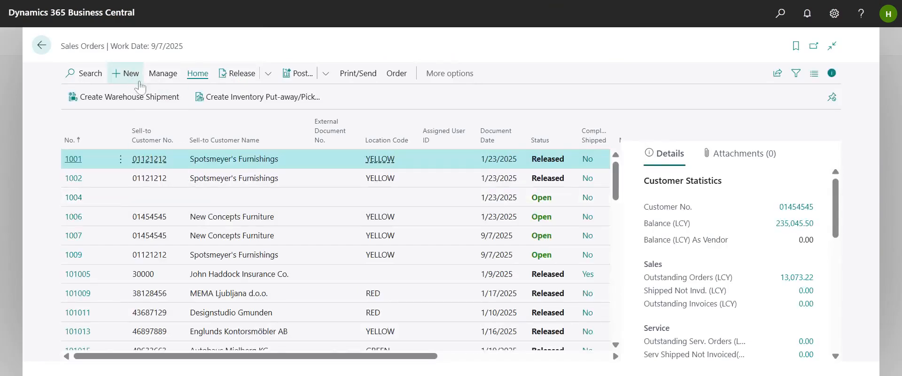
- Create a new sales order for the customer Spotsmeyer's Furnishings
left_click(140, 75)
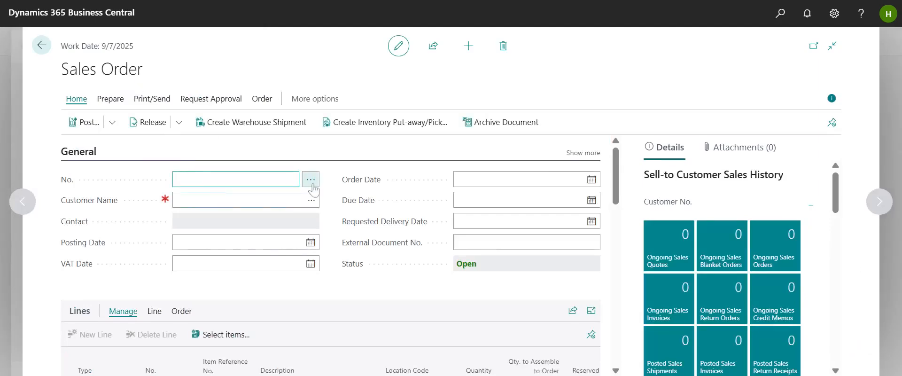
left_click(311, 179)
left_click(255, 172)
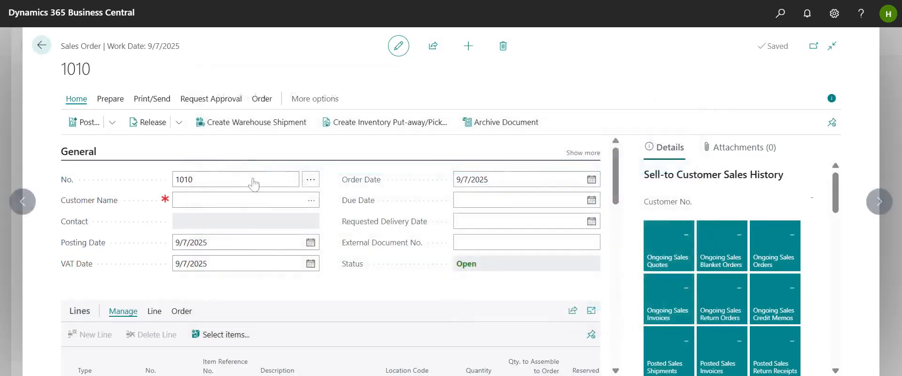
left_click(310, 201)
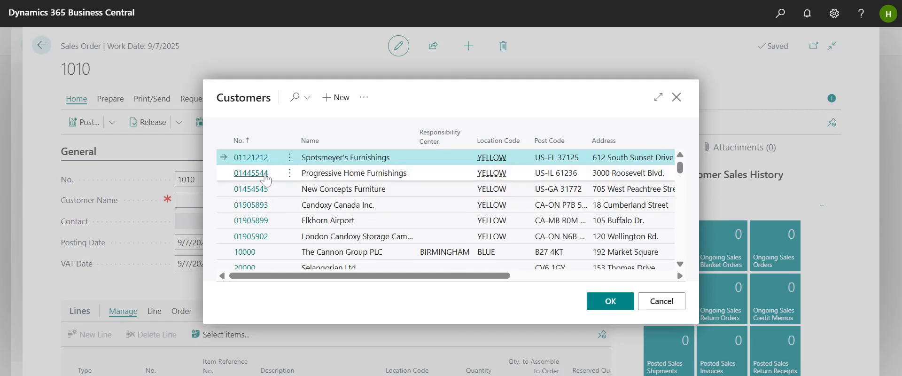
left_click(252, 158)
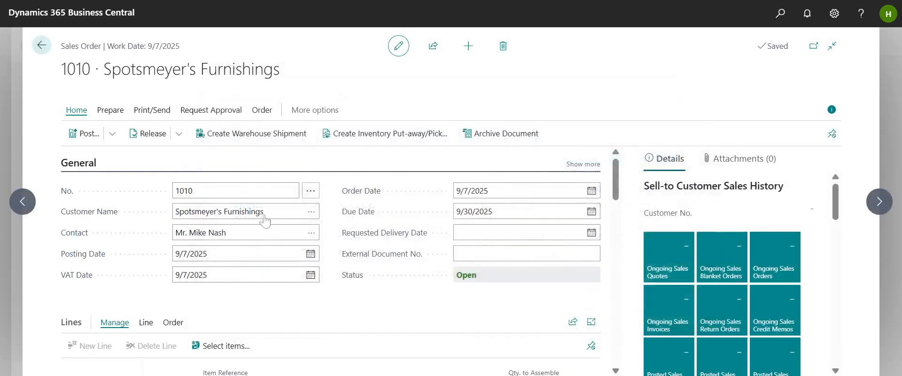
- Add an item line for 1110 Rim to the sales order with a quantity of 100
scroll(179, 291, "down", 3)
left_click(178, 273)
left_click(192, 273)
left_click(244, 220)
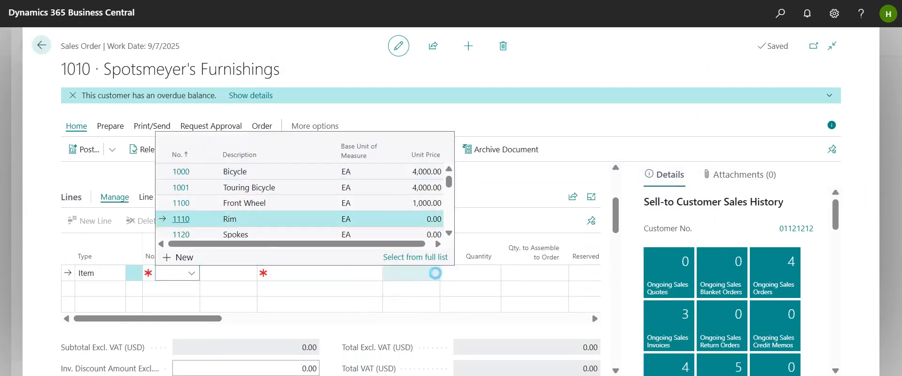
left_click(192, 273)
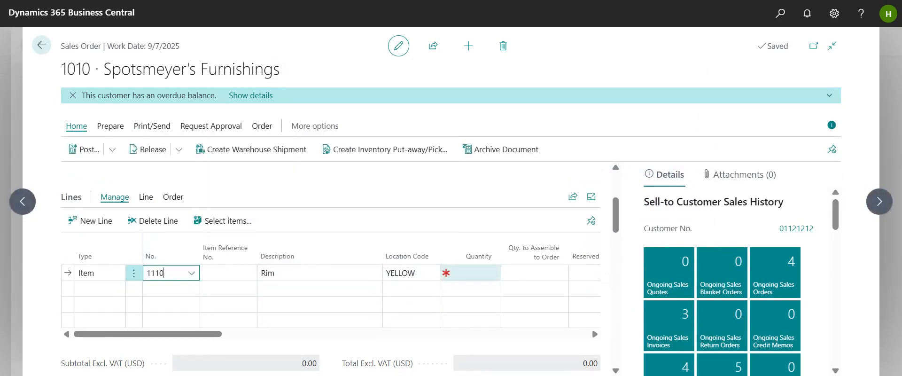
left_click(474, 273)
left_click(501, 197)
- Set the Rim line's unit price excluding VAT to 23
left_click_drag(218, 335, 353, 340)
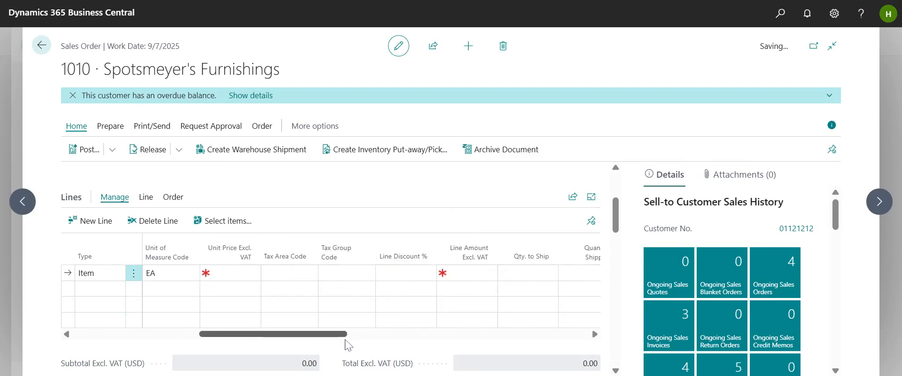
left_click(236, 273)
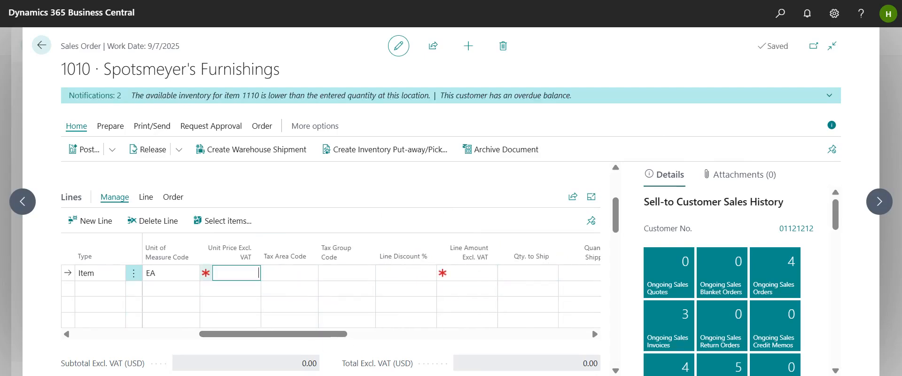
type("23")
left_click(365, 222)
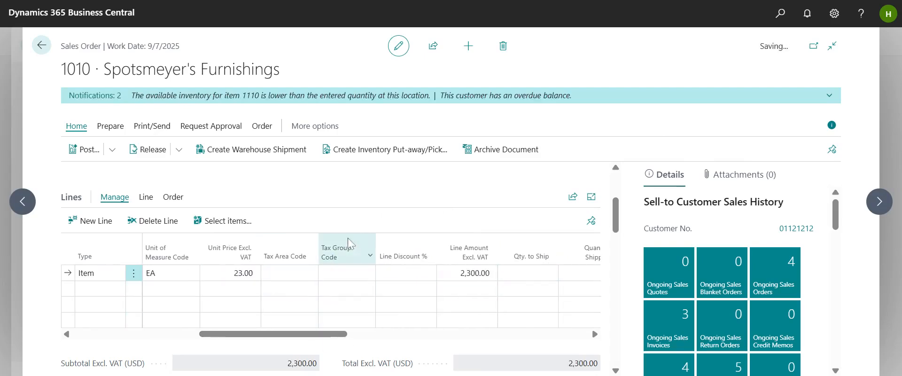
scroll(346, 244, "down", 2)
scroll(346, 258, "up", 3)
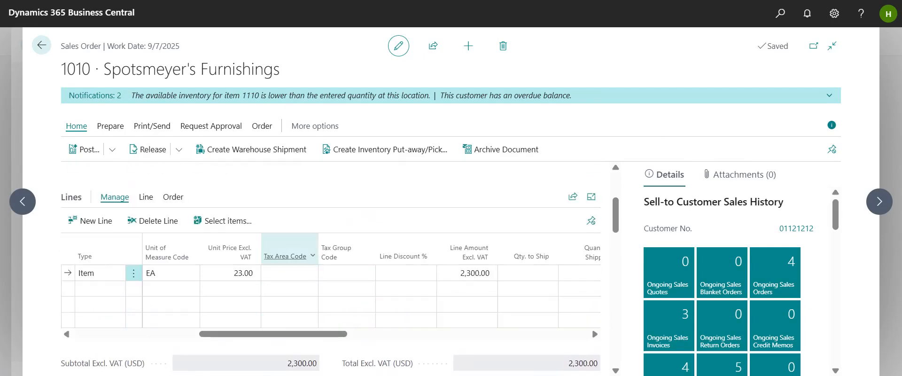
- Check the Rim line's item availability by location, and set the line's location code to RED
left_click_drag(140, 95, 430, 96)
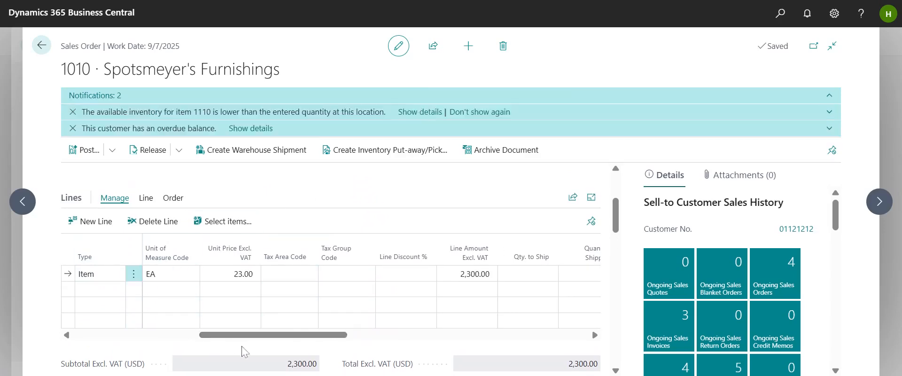
left_click_drag(243, 335, 92, 339)
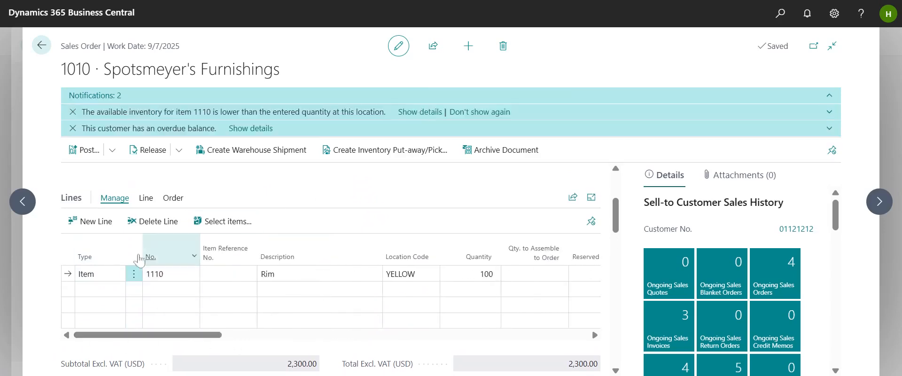
left_click(147, 200)
left_click(183, 221)
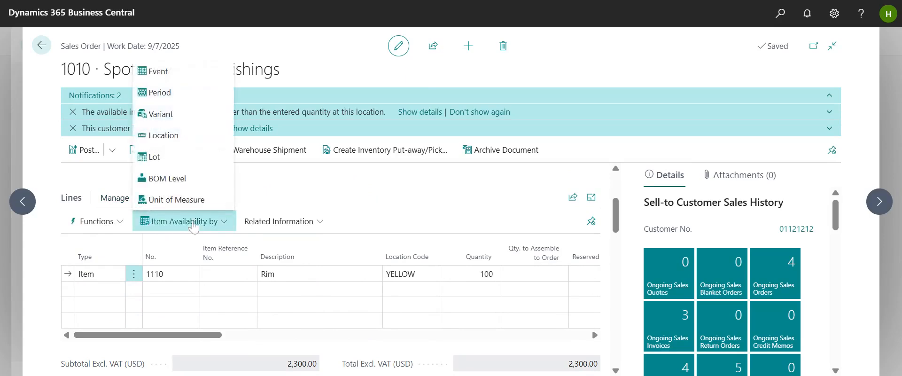
left_click(217, 148)
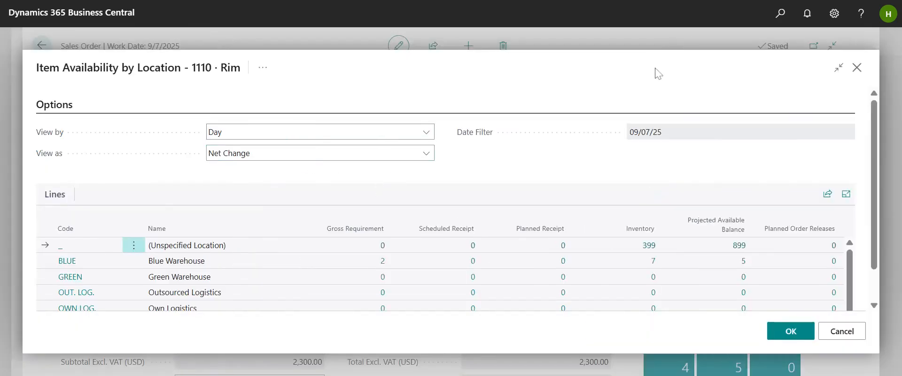
scroll(527, 197, "down", 4)
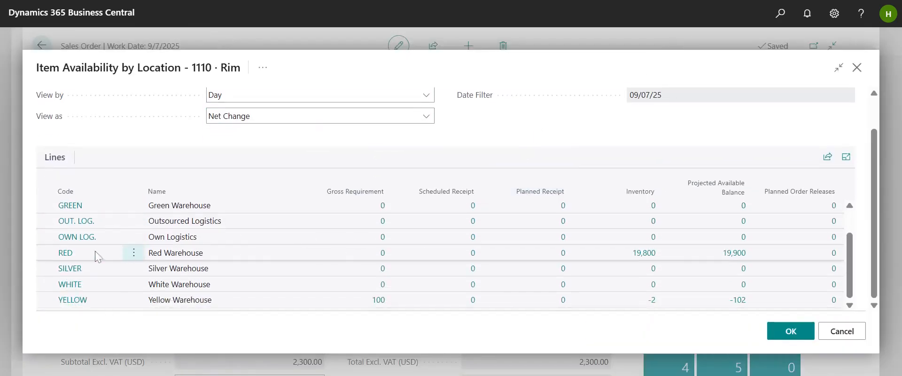
left_click(598, 251)
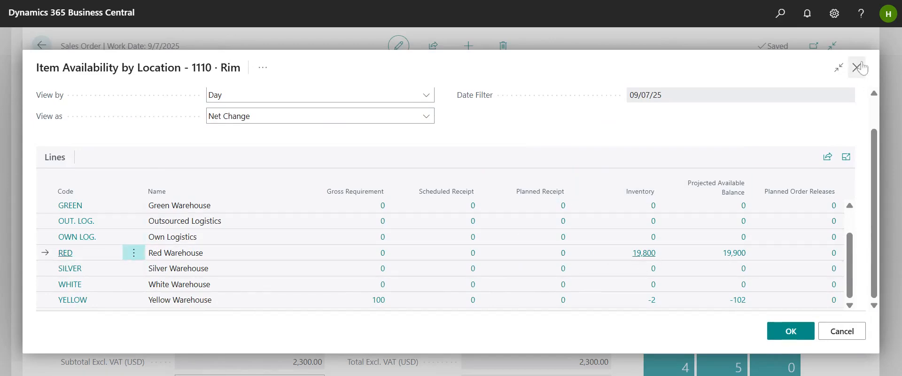
key("Escape")
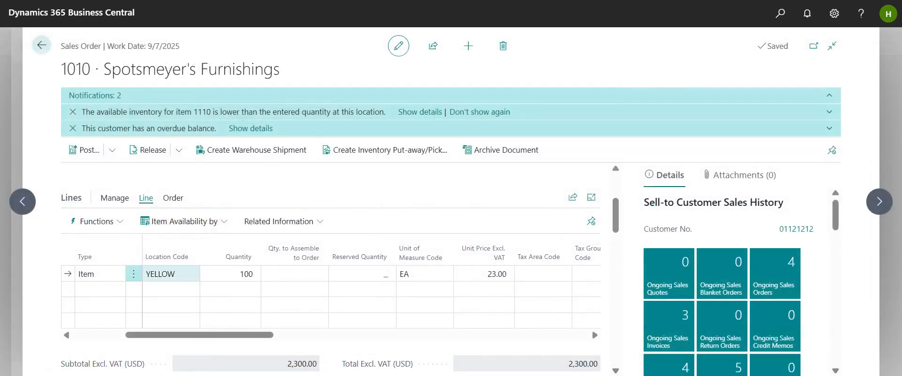
left_click(191, 273)
left_click(390, 188)
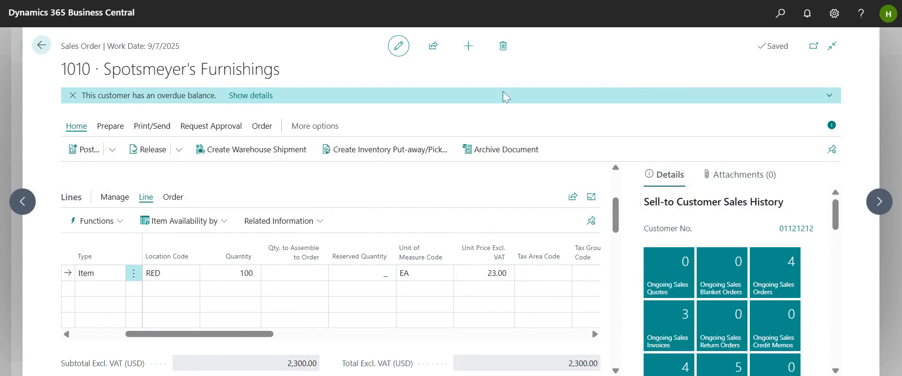
- Enable Require Receive and Require Shipment on the RED location card, and return to the sales order
left_click(779, 23)
type("loca")
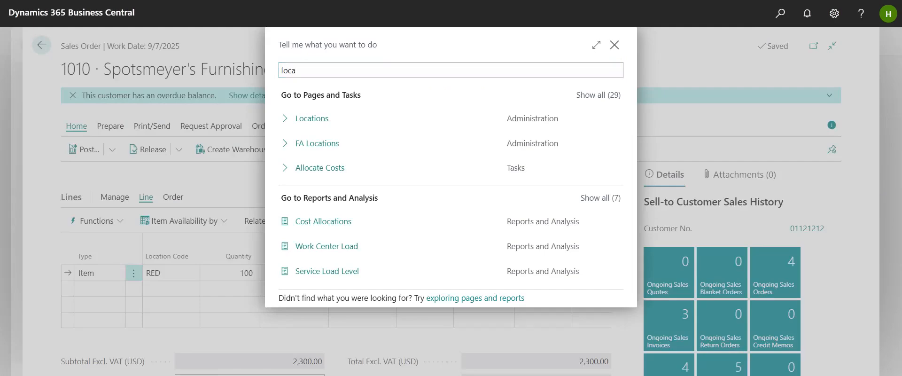
left_click(365, 123)
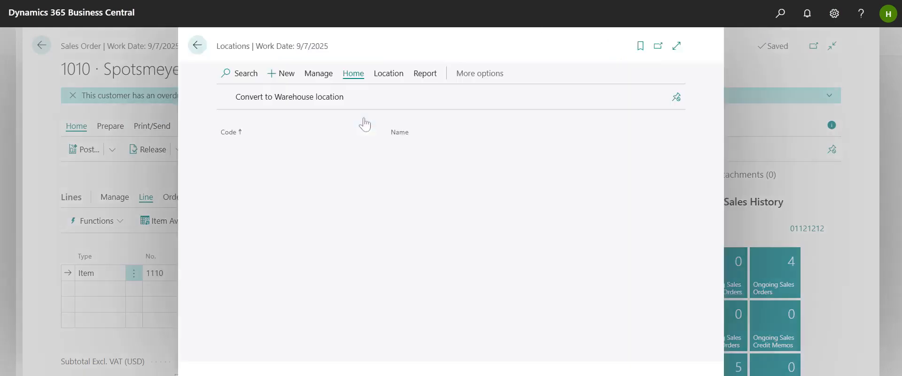
left_click(227, 230)
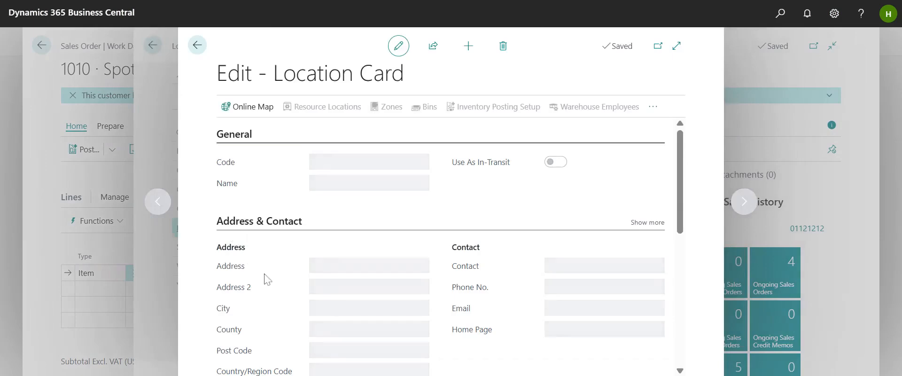
scroll(328, 294, "down", 3)
left_click(321, 317)
left_click(321, 337)
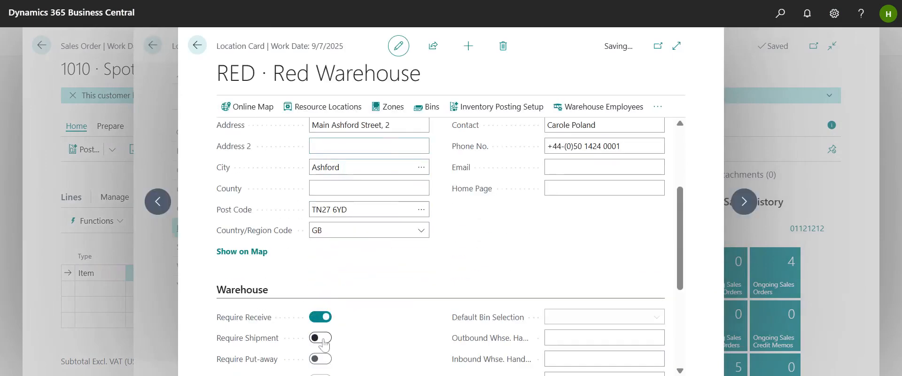
key("Escape")
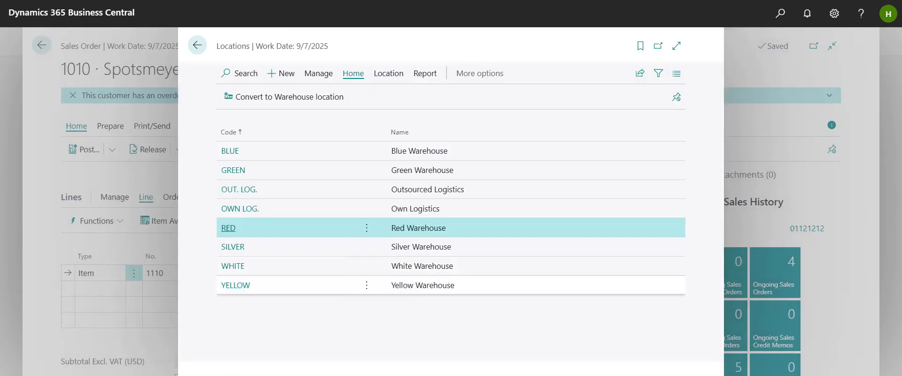
key("Return")
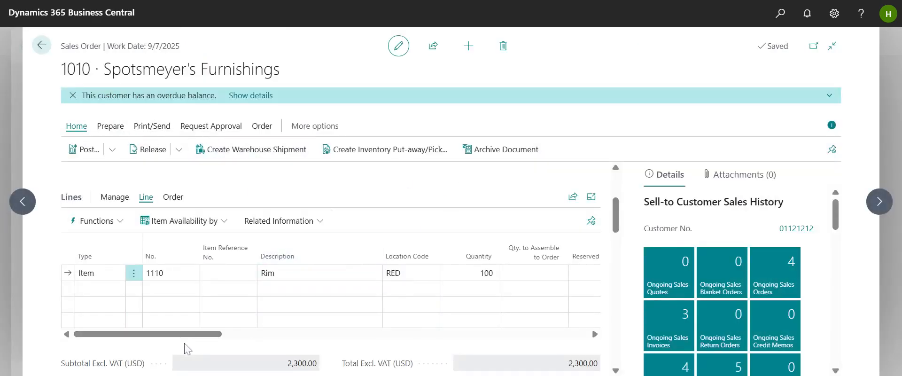
- Create a warehouse shipment from the Spotsmeyer's Furnishings sales order and acknowledge the message
left_click_drag(198, 338, 271, 339)
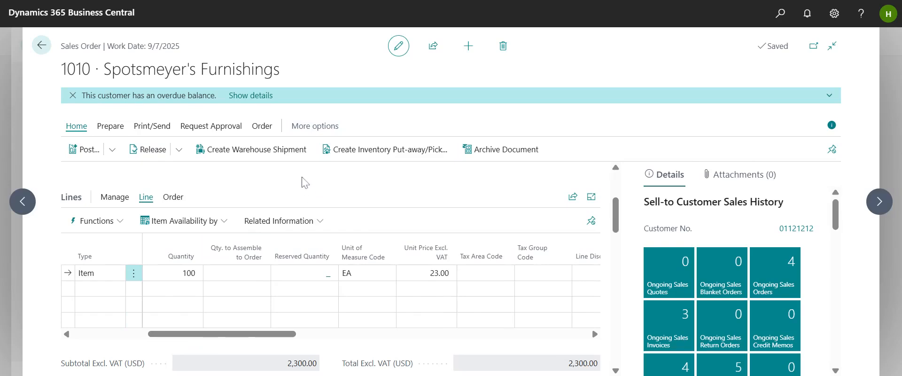
left_click_drag(192, 334, 128, 336)
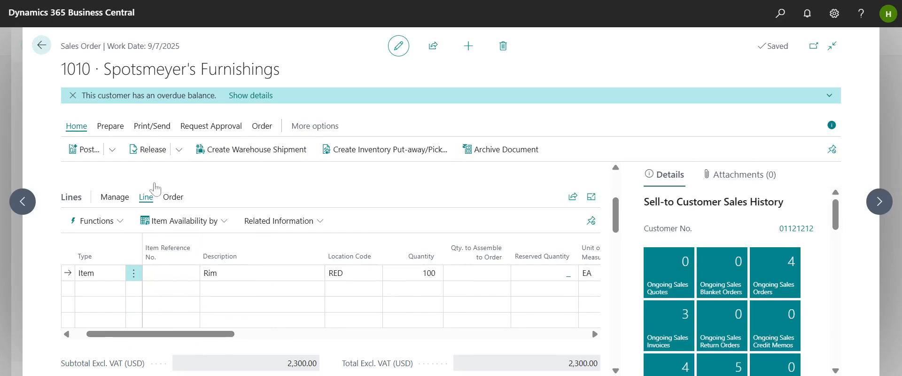
left_click(210, 127)
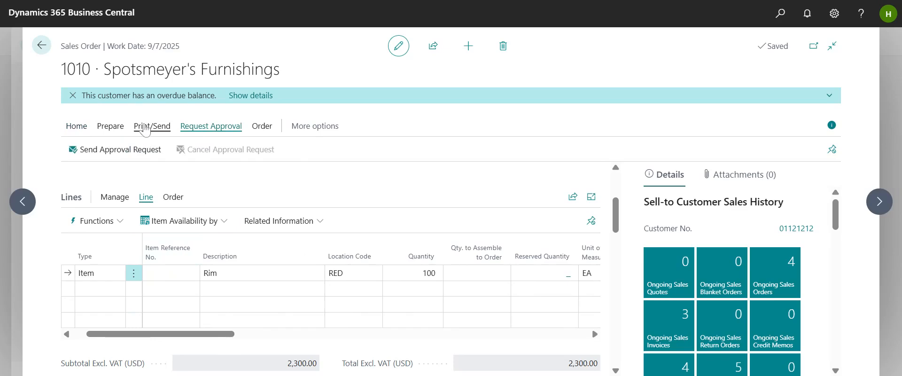
left_click(82, 130)
left_click(288, 156)
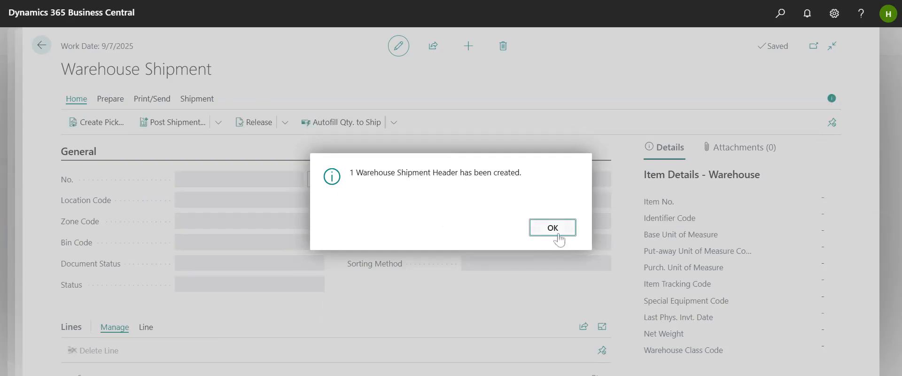
left_click(556, 226)
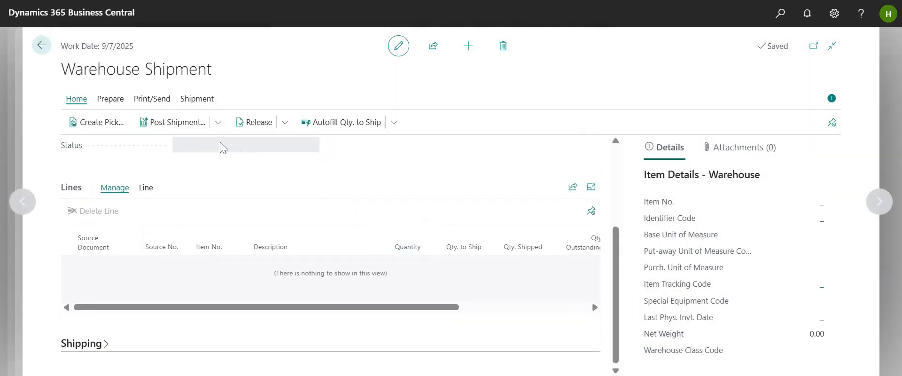
- Find and open the Warehouse Employees list
left_click(780, 13)
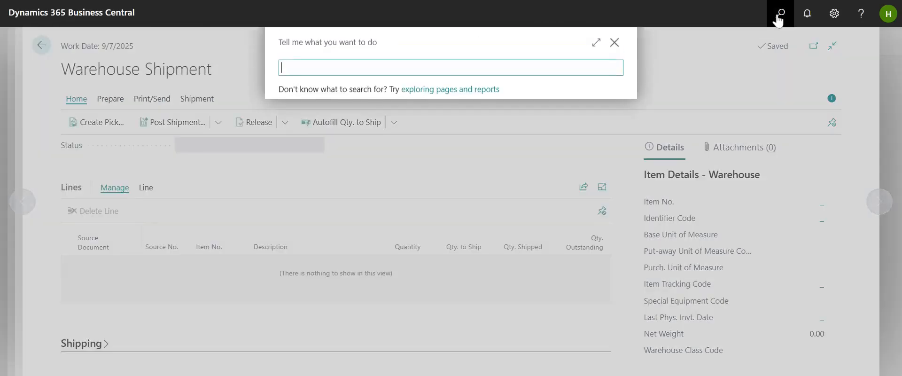
type("emp")
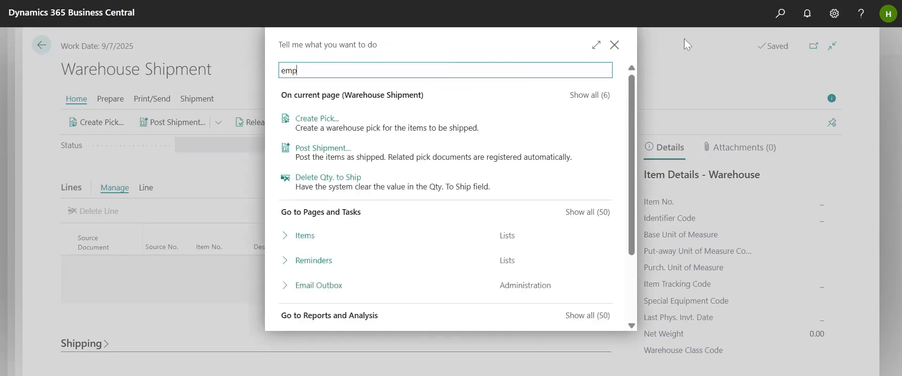
key("BackSpace")
type("ware em")
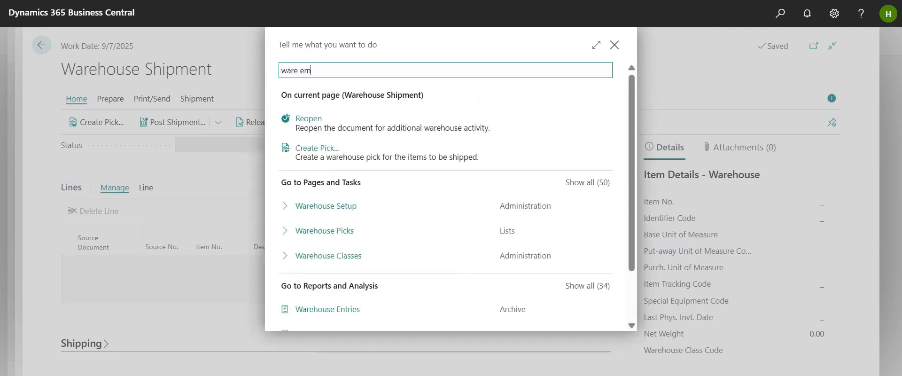
left_click(417, 207)
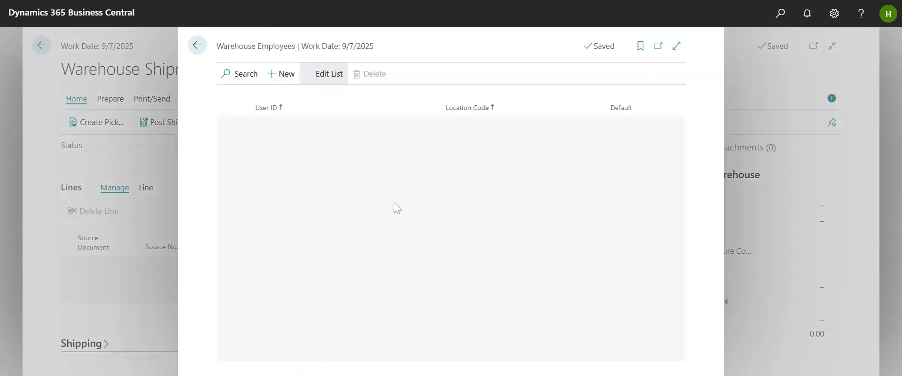
- Add the already listed user as a warehouse employee for location RED, and return to the Spotsmeyer's Furnishings sales order
left_click(317, 170)
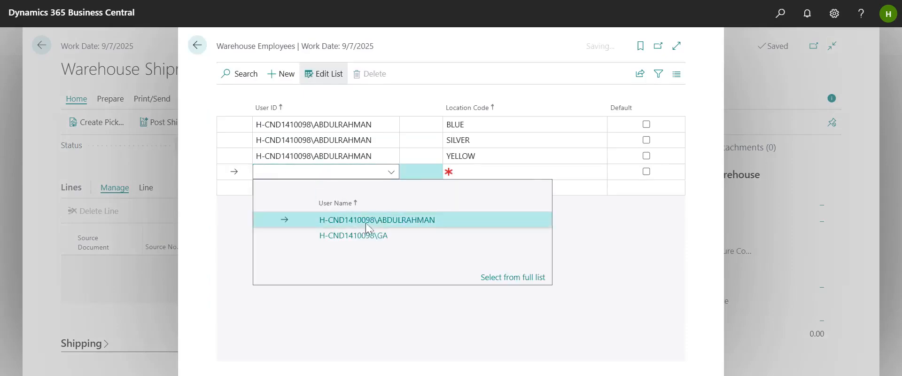
left_click(360, 225)
left_click(517, 171)
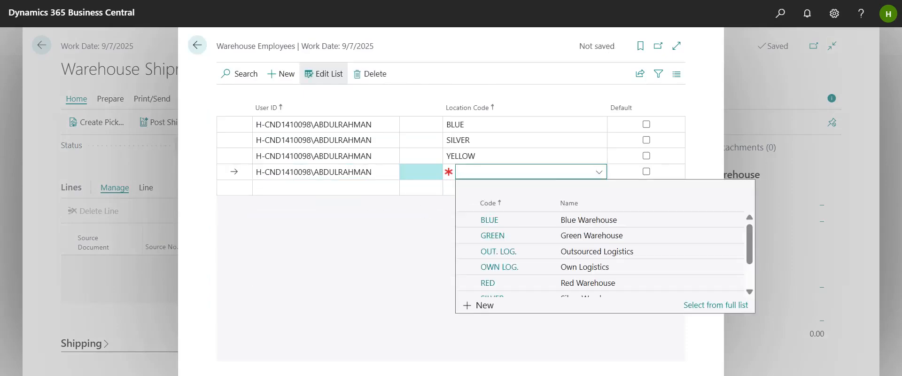
left_click(510, 279)
key("Escape")
key("Escape")
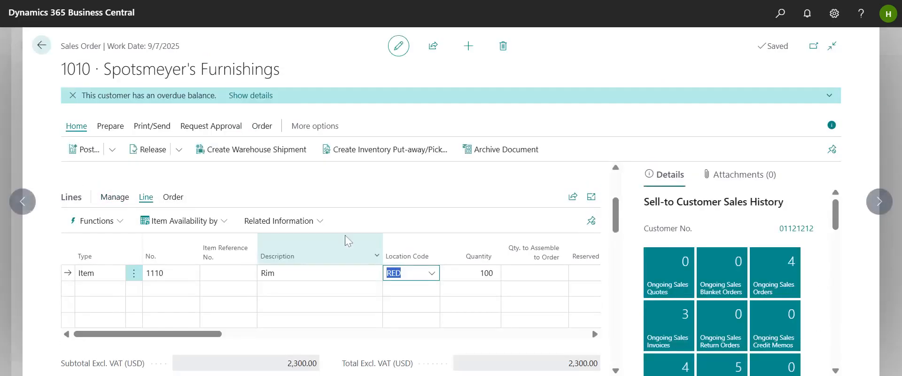
- Show the sales order's warehouse shipment lines, and open the shipment document for the Rim line
left_click(315, 126)
left_click(322, 134)
left_click(351, 126)
mouse_move(370, 168)
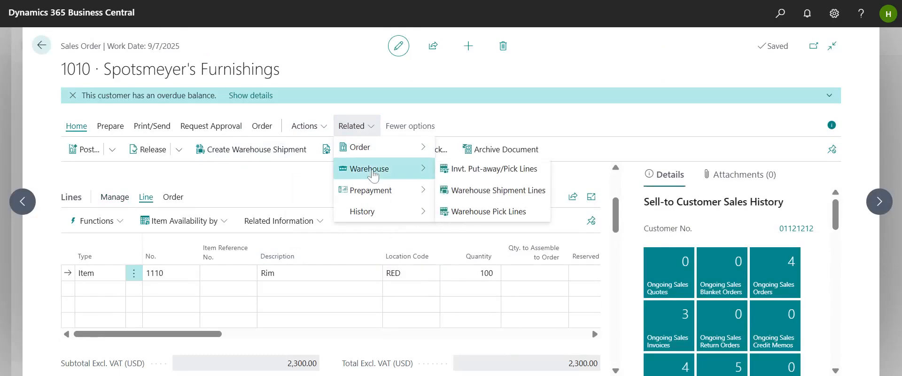
left_click(488, 194)
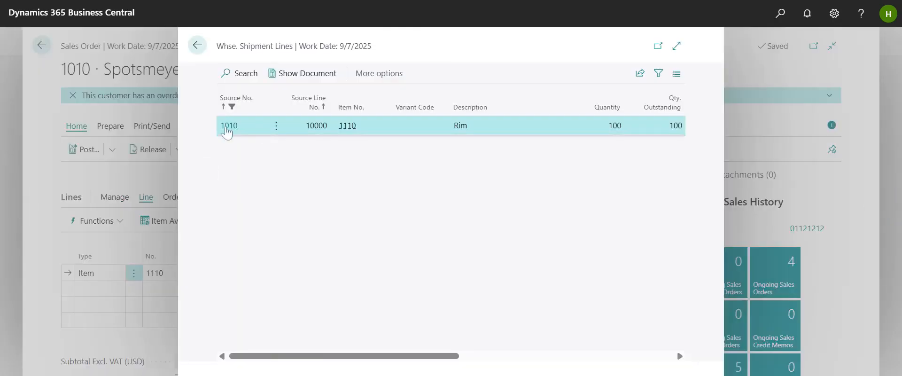
left_click(307, 73)
scroll(393, 241, "down", 3)
scroll(394, 245, "up", 2)
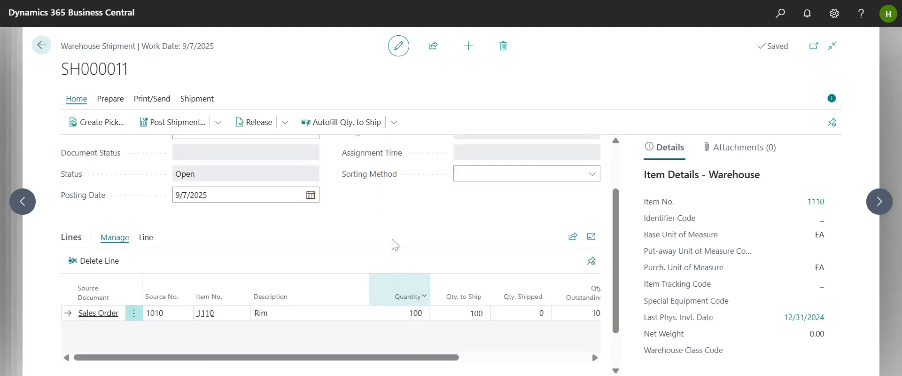
- Post the warehouse shipment with the Ship option, acknowledge the message, and return to the sales order
left_click(200, 133)
left_click(489, 229)
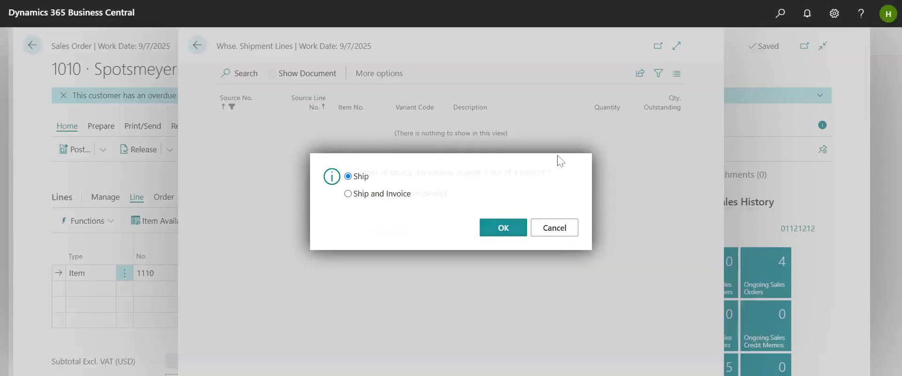
key("Return")
left_click(562, 225)
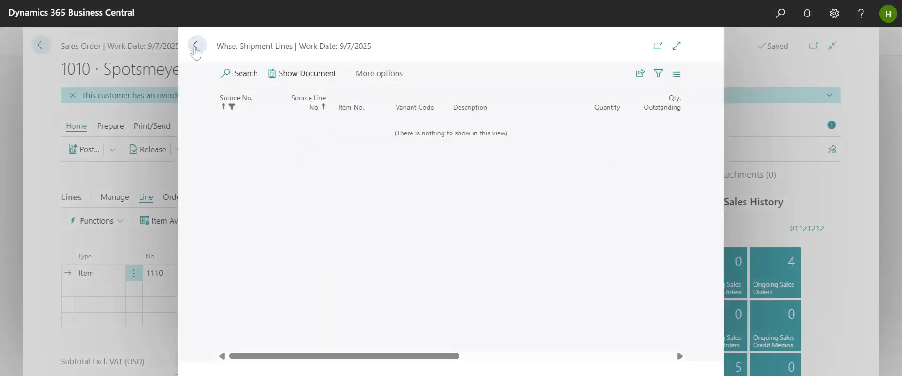
left_click(198, 45)
- Check the Rim line's shipped quantity, and post the sales order's invoice
left_click_drag(200, 334, 367, 342)
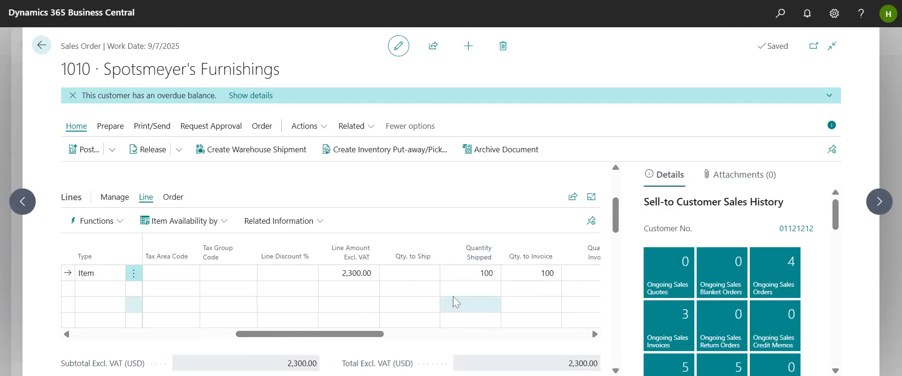
left_click(112, 150)
left_click(81, 169)
left_click(348, 185)
left_click(518, 242)
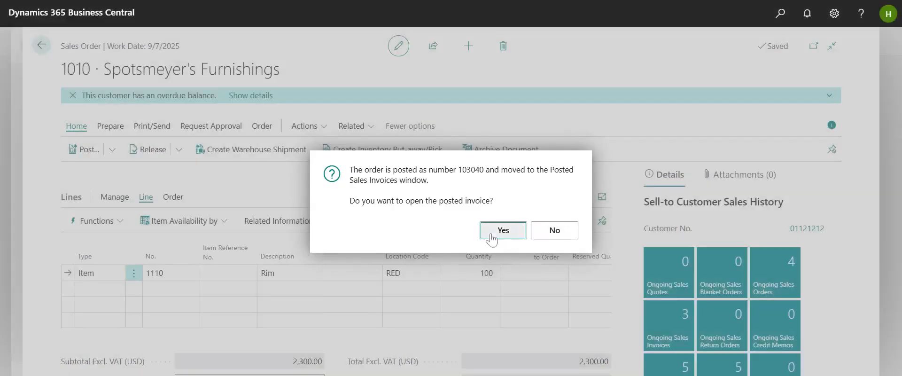
- Open the posted sales invoice and find its related entries
left_click(522, 231)
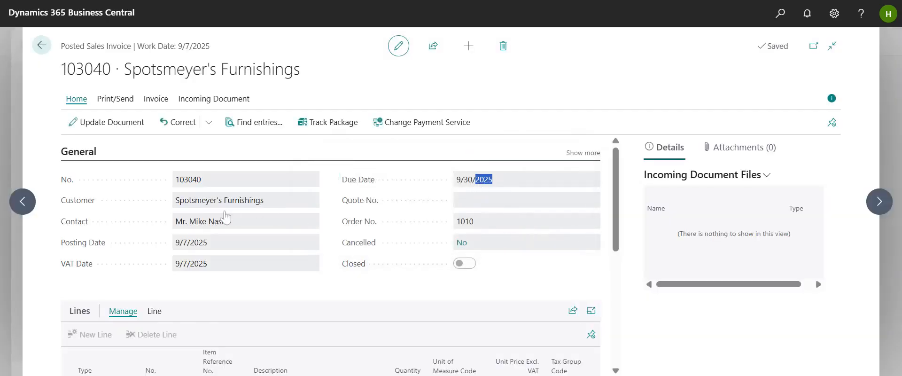
left_click(204, 245)
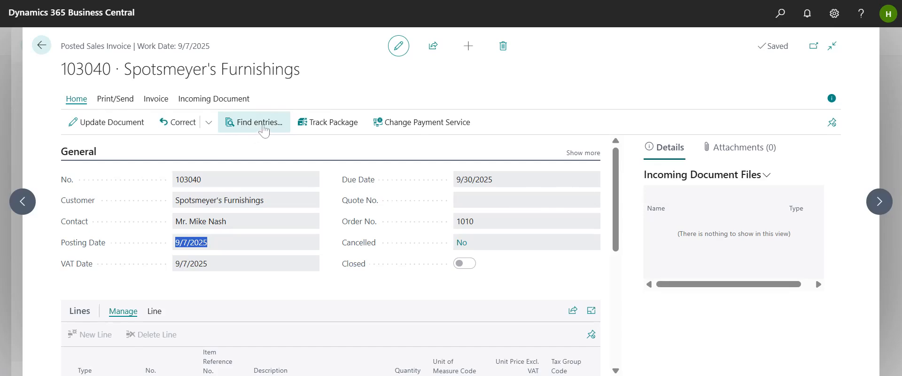
left_click(278, 132)
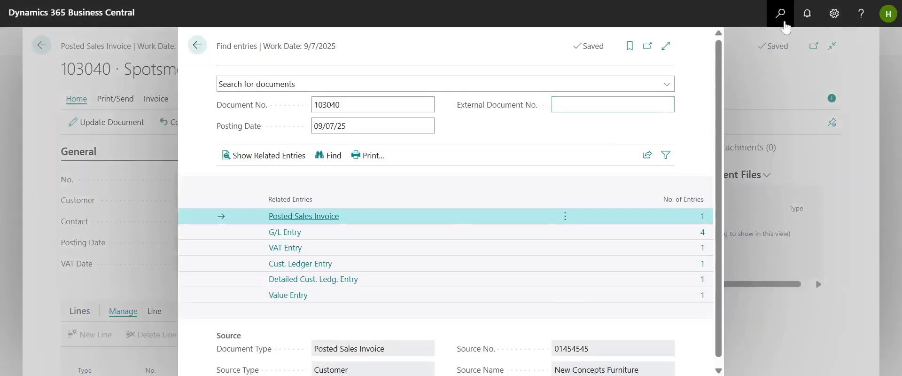
- Open the Cash Receipt Journals and set the journal line's account to the bank account GIRO
left_click(780, 13)
type("cash rece")
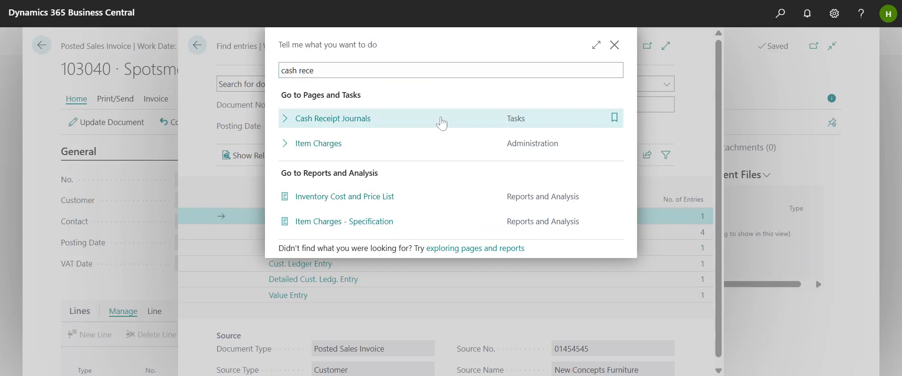
left_click(441, 124)
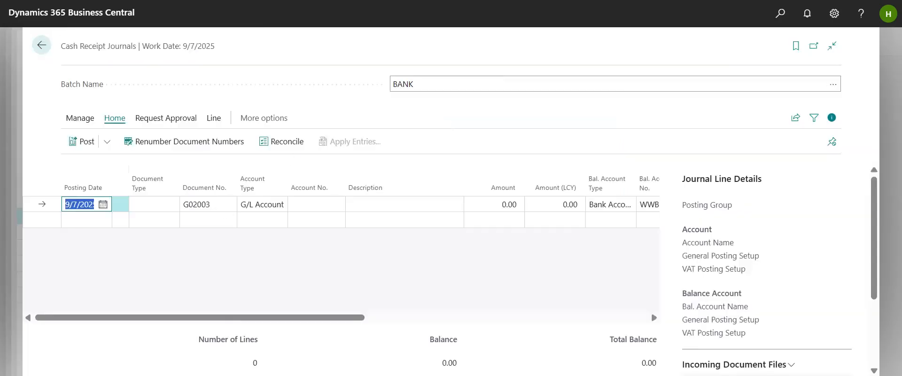
left_click(264, 208)
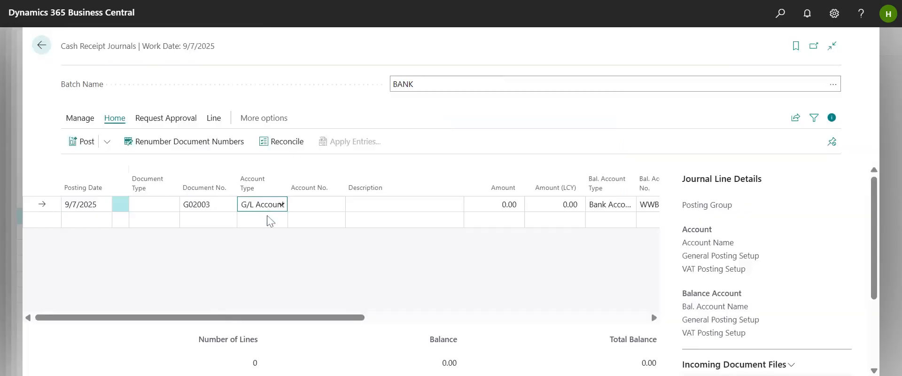
left_click(267, 250)
left_click(336, 205)
left_click(323, 253)
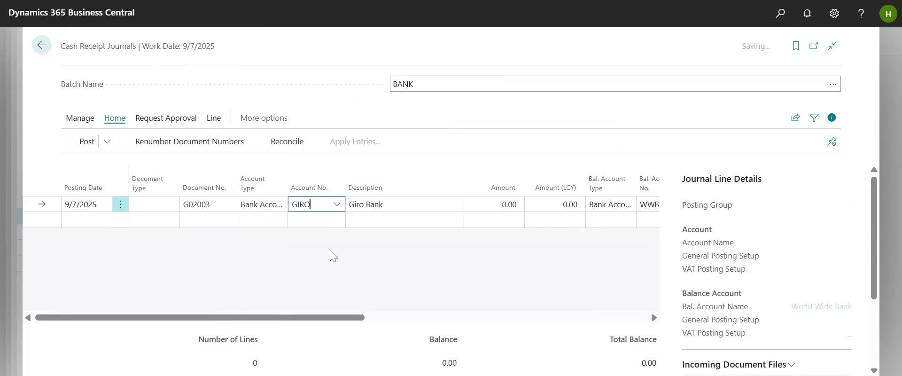
- Set the journal line's balancing account to the customer Spotsmeyer's Furnishings, keeping it despite the different bill-to customer
left_click(630, 212)
left_click(616, 229)
left_click_drag(336, 320, 440, 331)
left_click(502, 205)
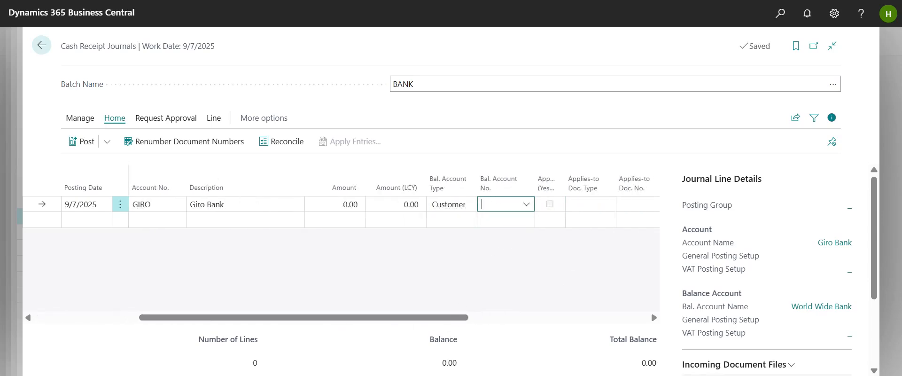
left_click(533, 250)
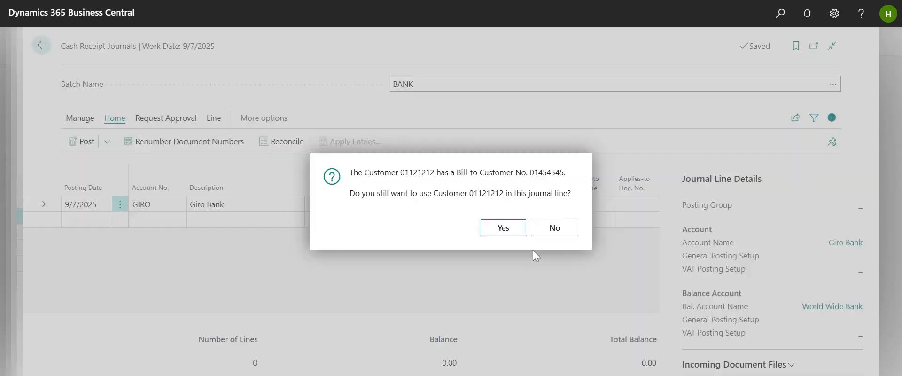
left_click(511, 232)
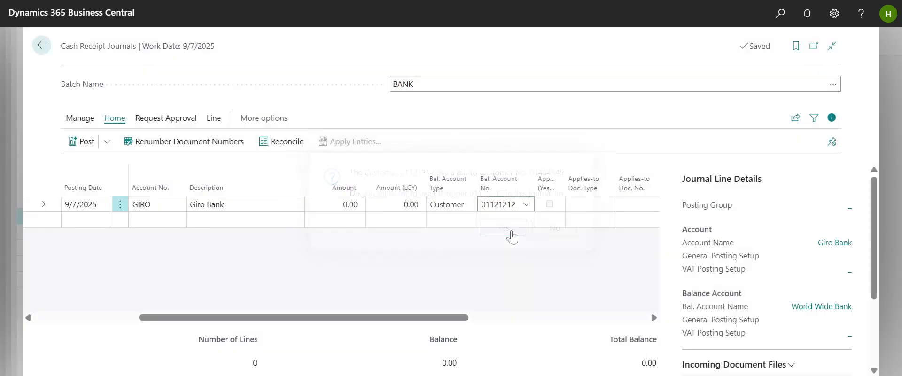
- Set the line's applies-to document type to Invoice, and check the customer entries available for application
left_click(580, 206)
key("i")
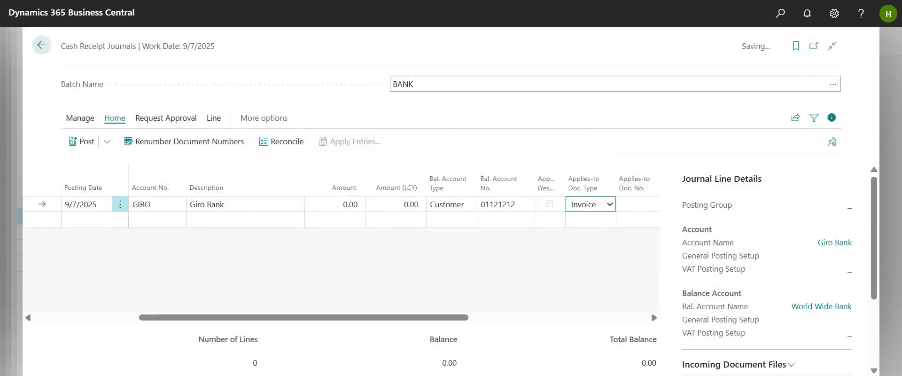
left_click(629, 204)
left_click(611, 203)
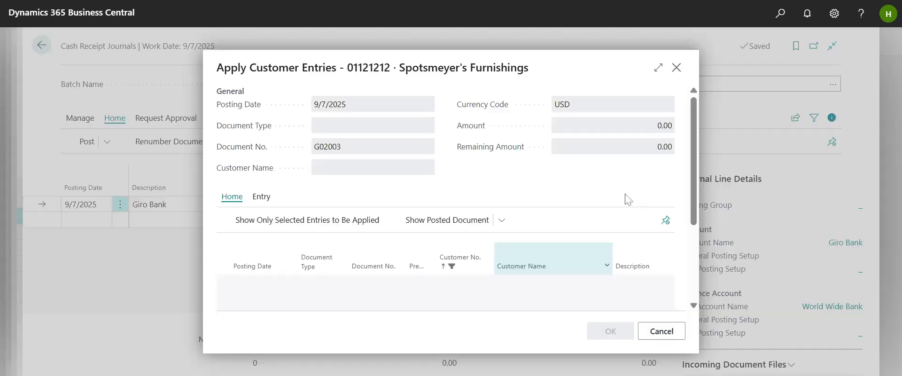
scroll(574, 202, "down", 3)
left_click(679, 70)
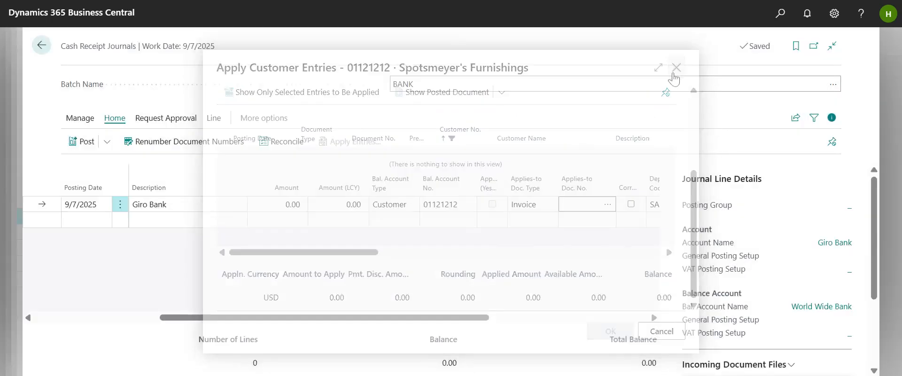
- Try reselecting Spotsmeyer's Furnishings as the balancing account while declining the bill-to prompt, and check the customer entries again
key("shift+Tab")
key("shift+Tab")
key("shift+Tab")
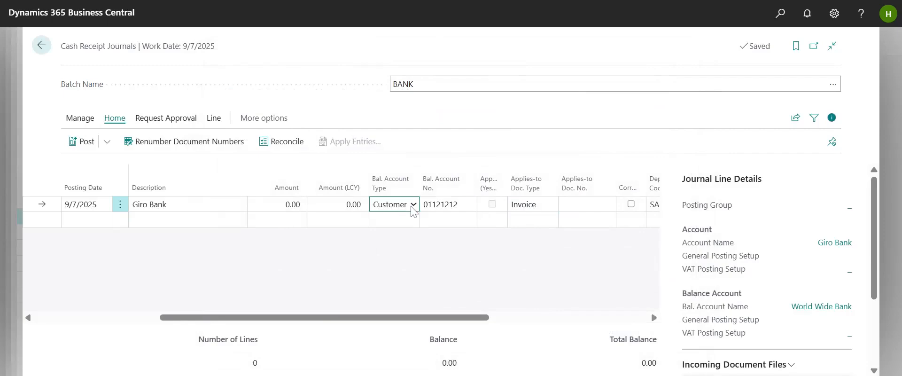
left_click(467, 206)
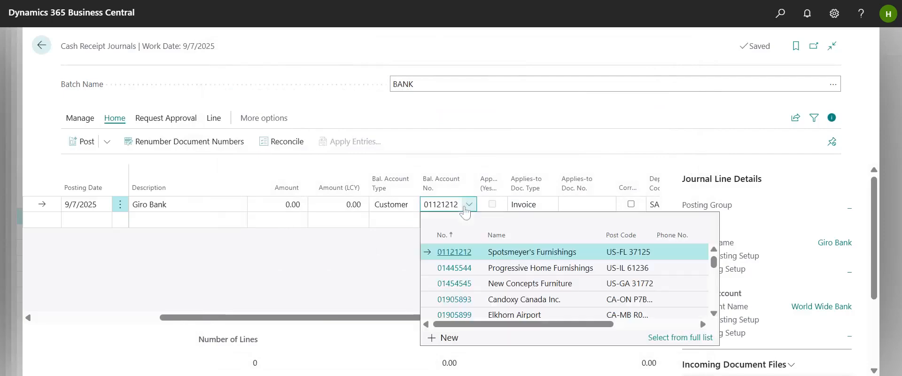
left_click(475, 252)
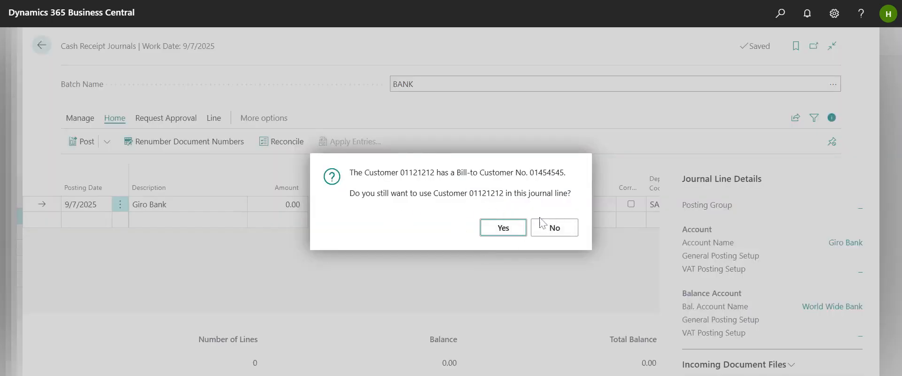
left_click(545, 228)
left_click(603, 204)
left_click(606, 205)
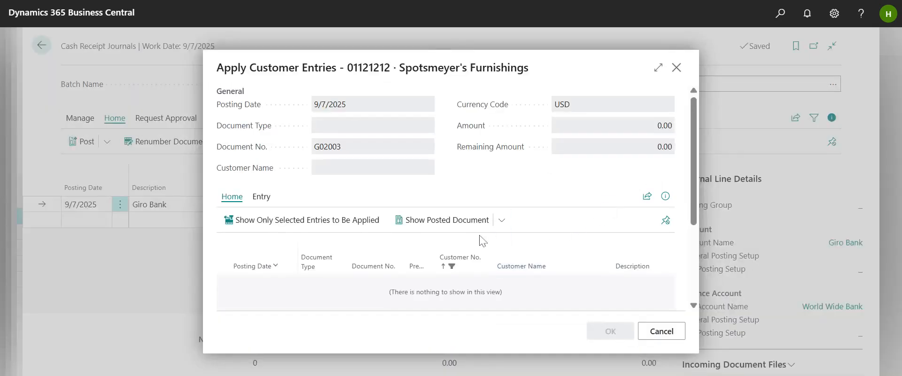
scroll(475, 242, "down", 3)
left_click(677, 67)
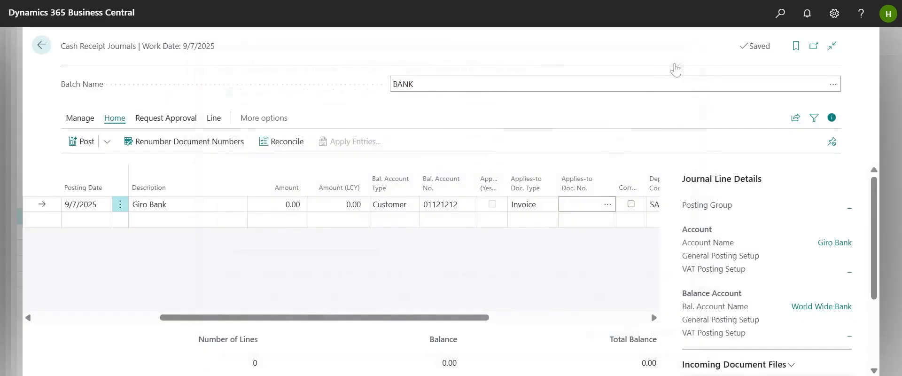
- Reselect Spotsmeyer's Furnishings as the balancing account, copy the bill-to customer number from the prompt, and decline using the original customer
left_click(282, 206)
left_click(407, 217)
left_click(408, 208)
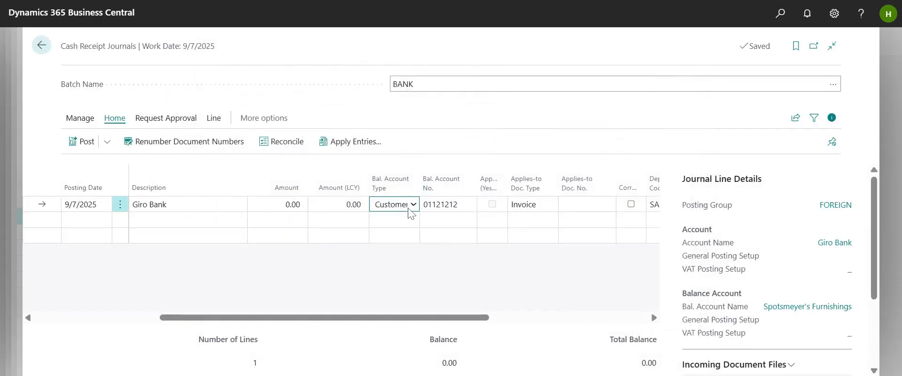
left_click(403, 271)
left_click(414, 206)
left_click(408, 242)
left_click(442, 205)
left_click(464, 254)
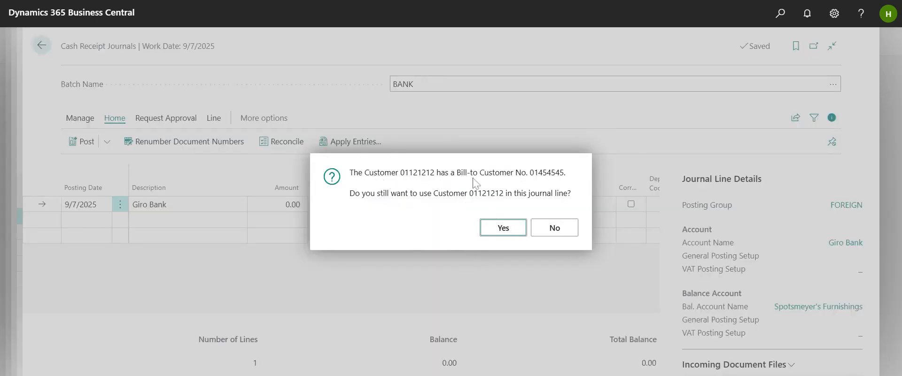
left_click_drag(529, 173, 562, 177)
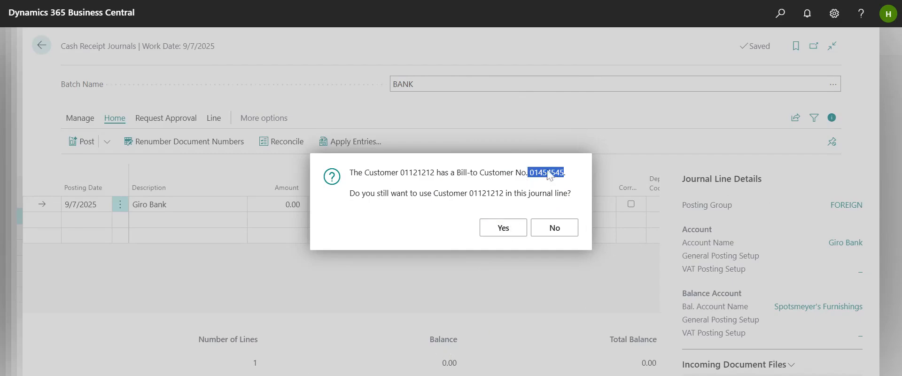
left_click(555, 229)
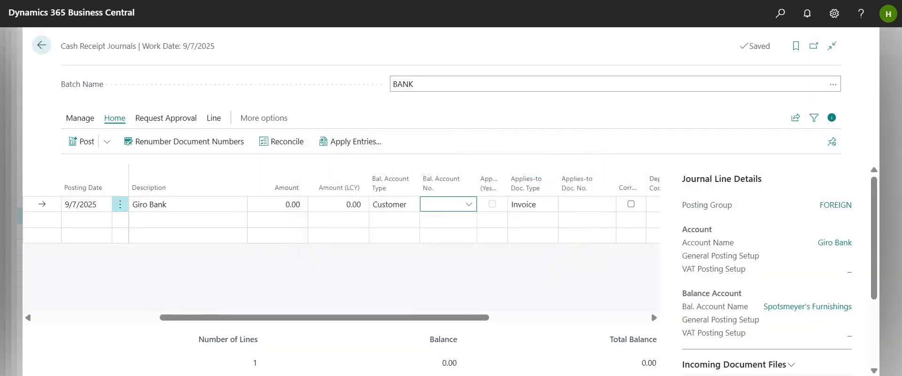
- Set the journal line's balancing account to the bill-to customer New Concepts Furniture
type("01454545")
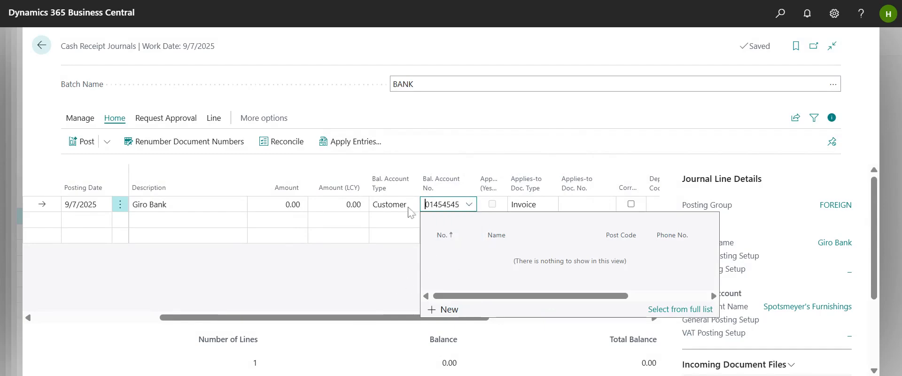
left_click(470, 206)
left_click(470, 205)
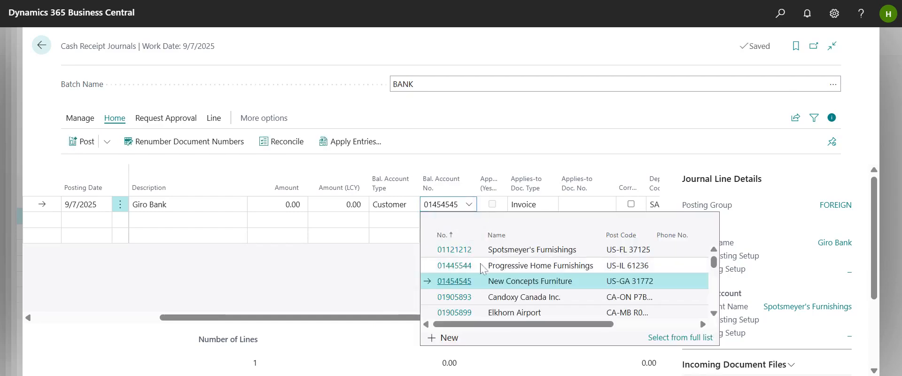
left_click(443, 280)
left_click(610, 187)
left_click(449, 274)
- Apply the journal line to New Concepts Furniture's open invoice posted on 9/7/2025
left_click(581, 207)
left_click(608, 205)
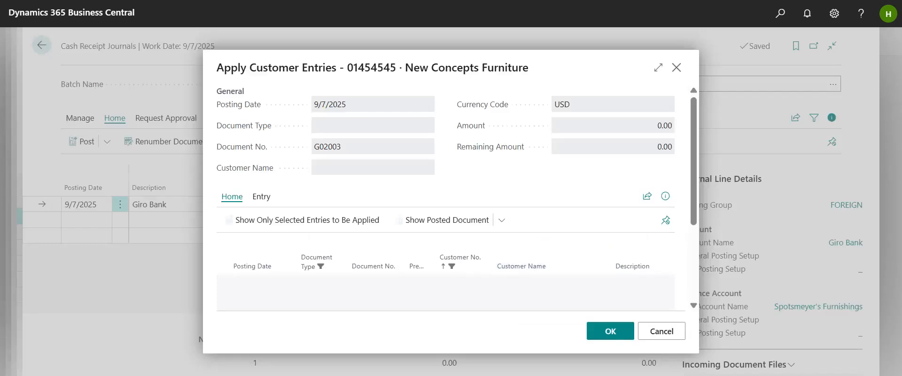
scroll(419, 282, "down", 3)
left_click(660, 69)
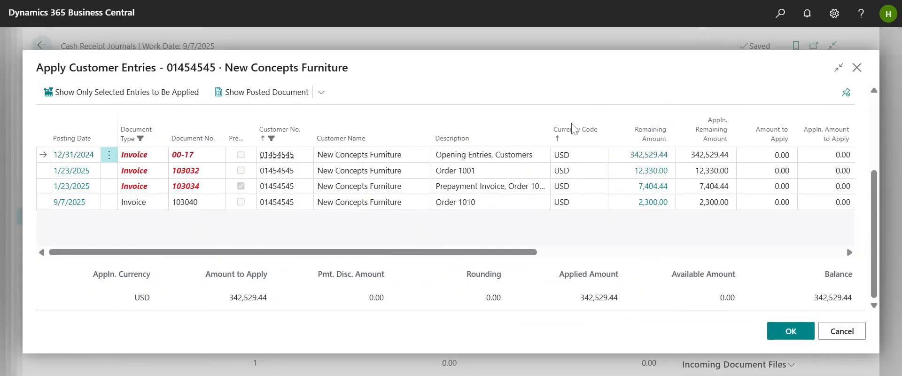
left_click(277, 202)
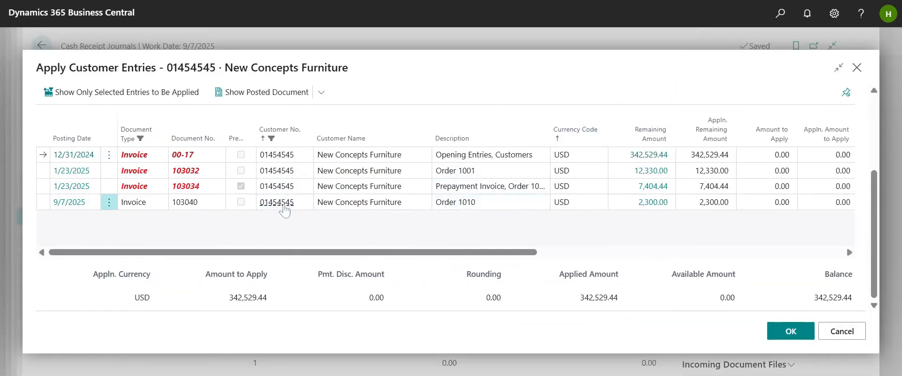
left_click(779, 334)
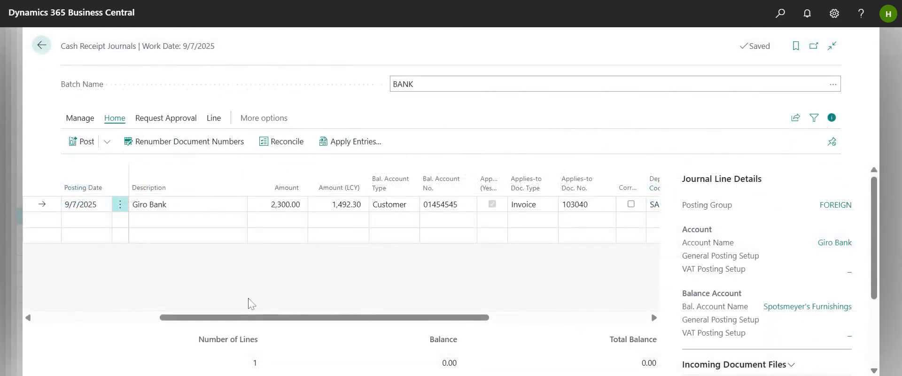
- Set the journal line's document type to Payment and try to post the journal
left_click_drag(357, 318, 108, 319)
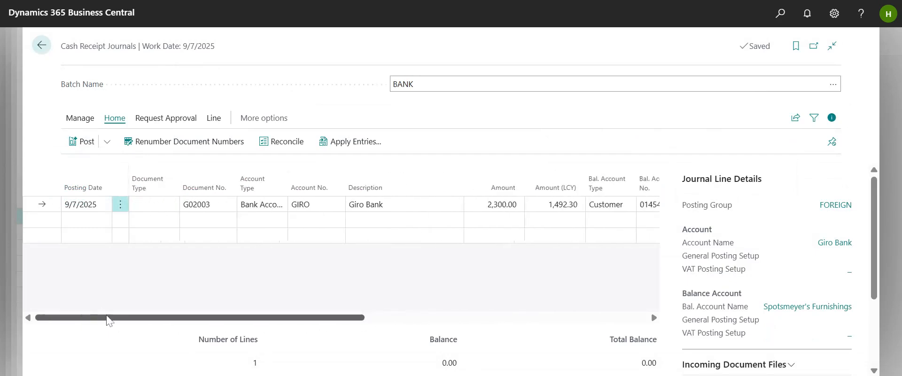
left_click(148, 207)
key("p")
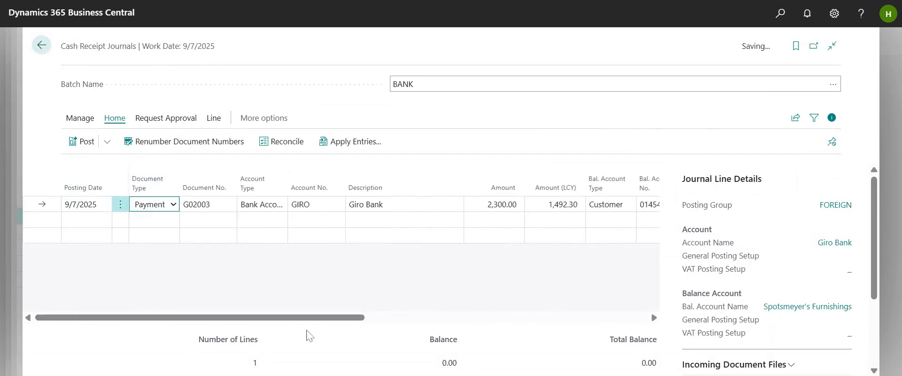
left_click(108, 141)
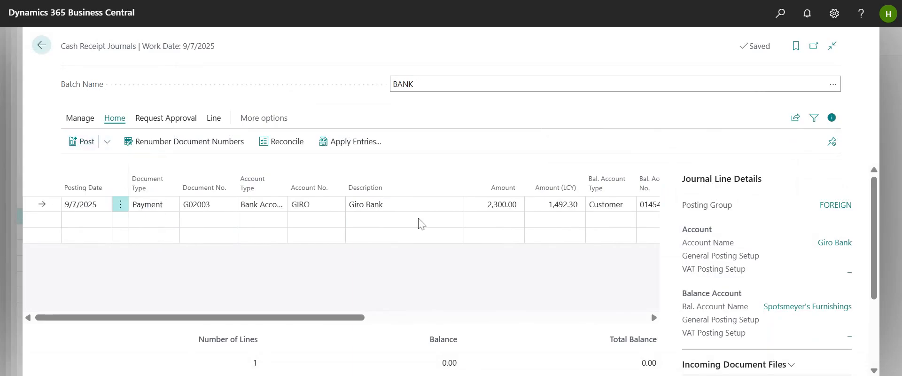
left_click(84, 163)
left_click(492, 230)
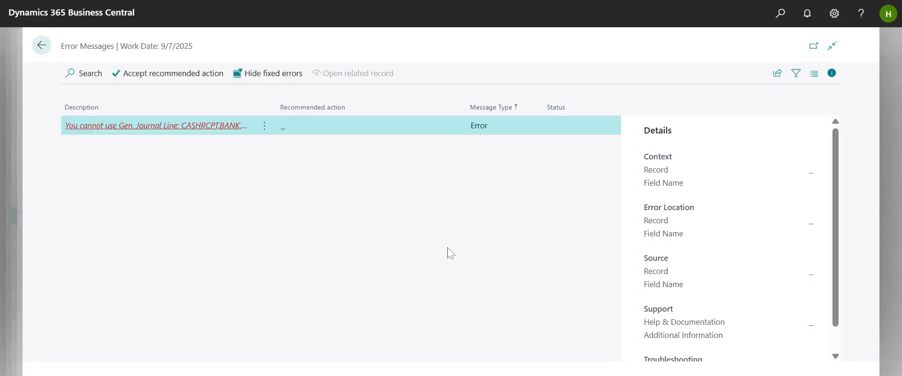
key("Escape")
- Post the cash receipt journal line in the BANK batch
left_click(166, 118)
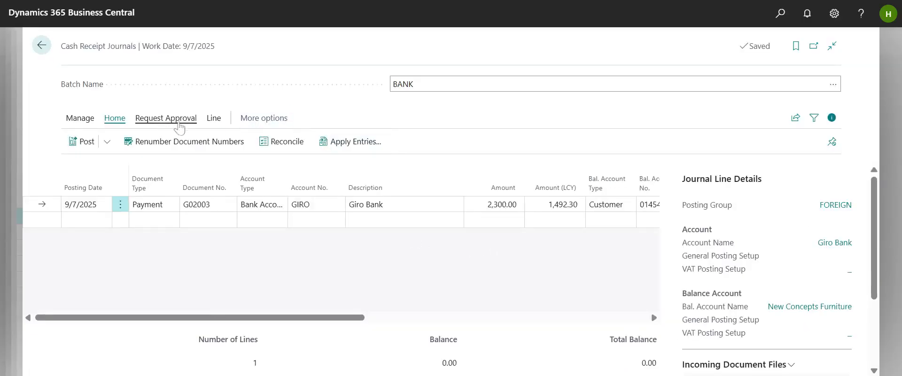
left_click(143, 149)
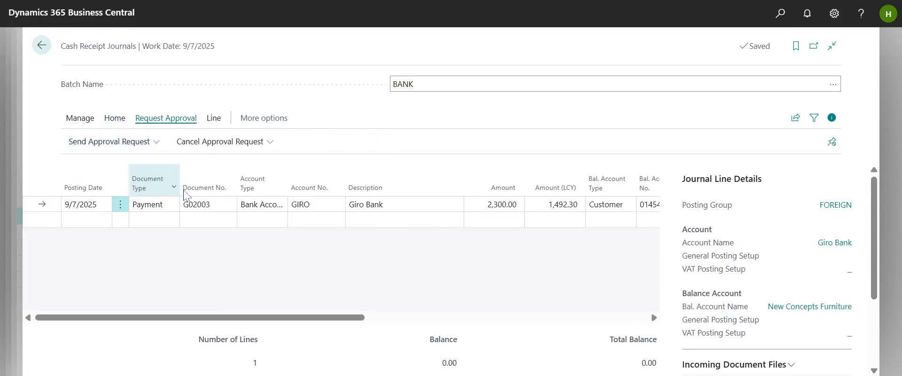
left_click(115, 118)
left_click(107, 141)
left_click(105, 165)
left_click(492, 228)
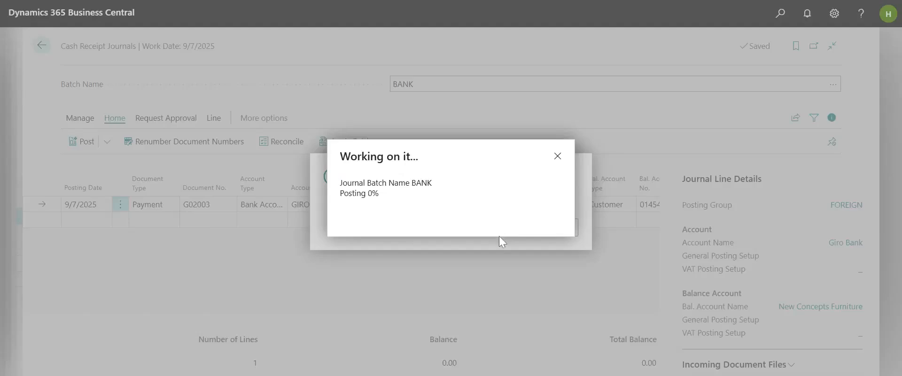
left_click(546, 229)
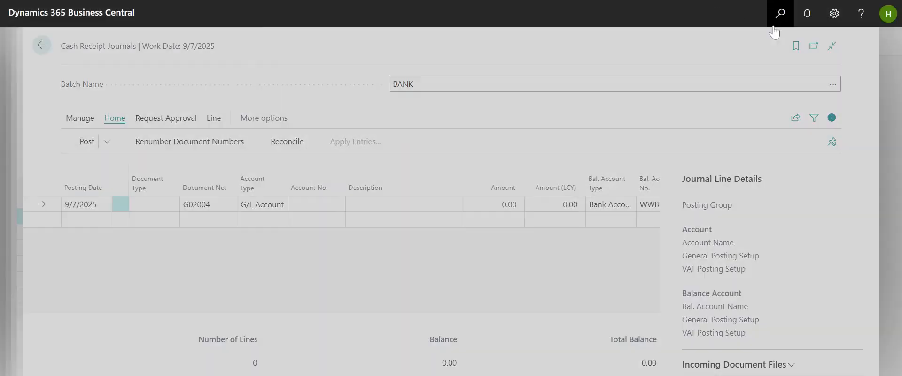
- Open the Posted Sales Invoices list and check the remaining amount on the latest Spotsmeyer's Furnishings invoice
left_click(774, 26)
type("posted sales in")
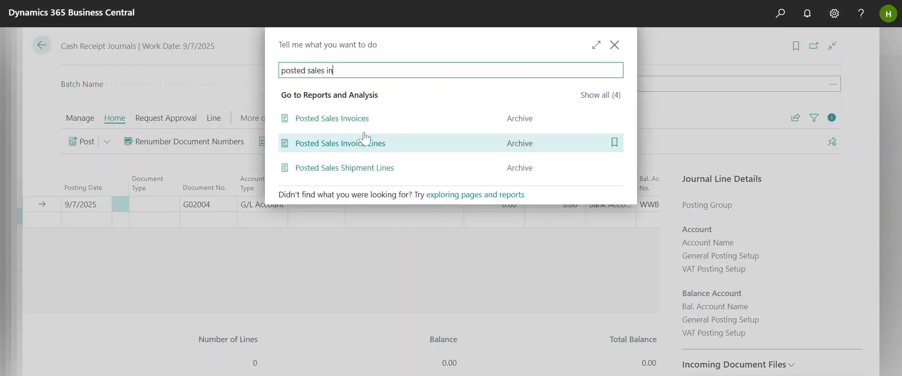
left_click(361, 119)
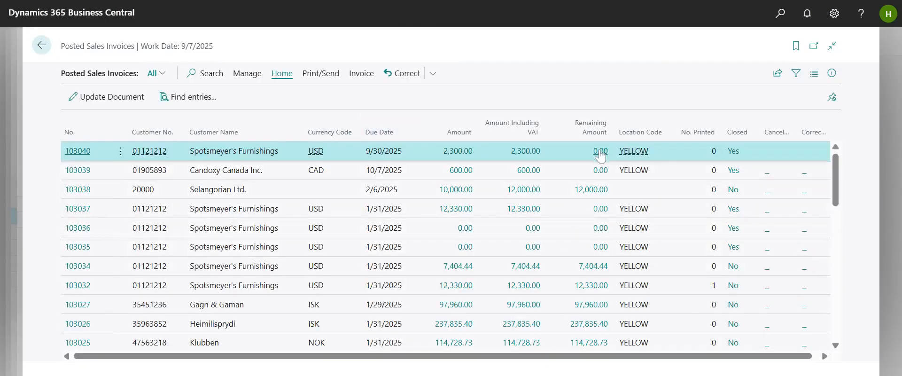
- Close the invoice, entry and order pages, return to the Demo company's home page, and look over its overview
left_click(41, 47)
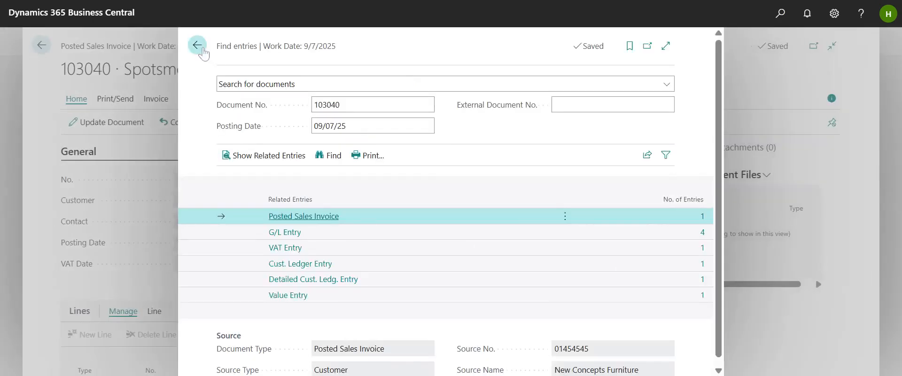
left_click(201, 49)
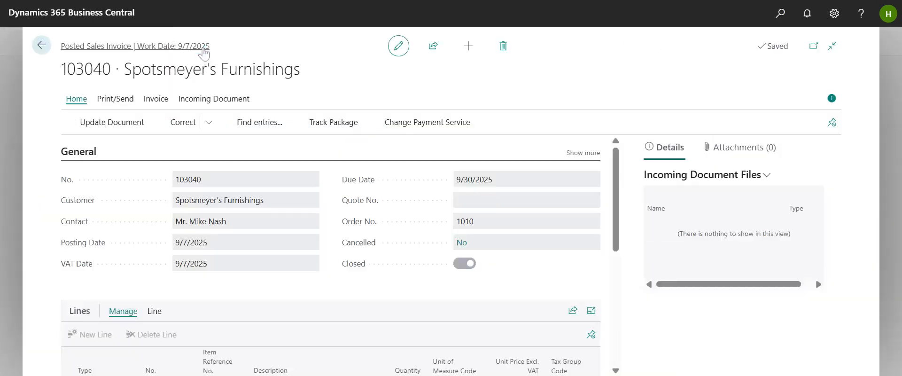
left_click(41, 46)
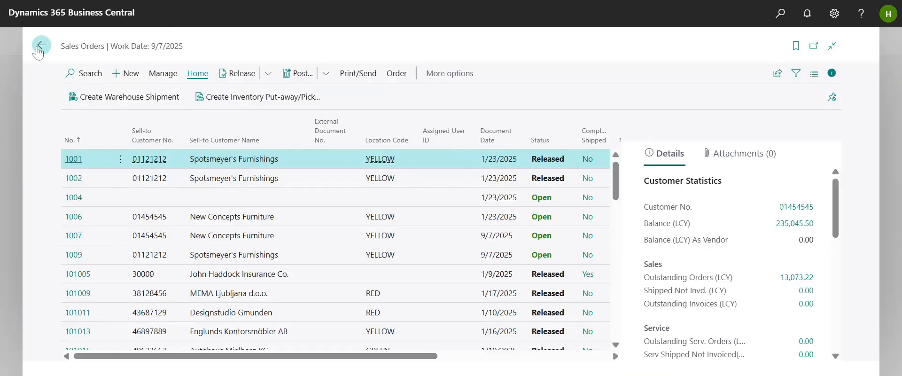
left_click(41, 45)
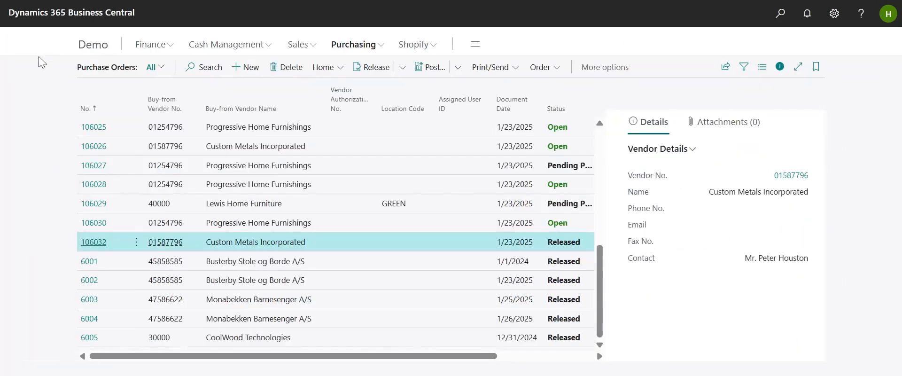
left_click(99, 49)
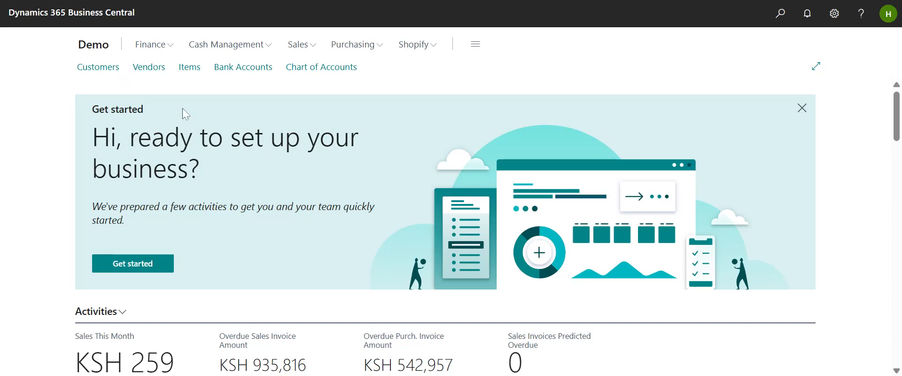
scroll(85, 106, "down", 5)
scroll(85, 106, "up", 5)
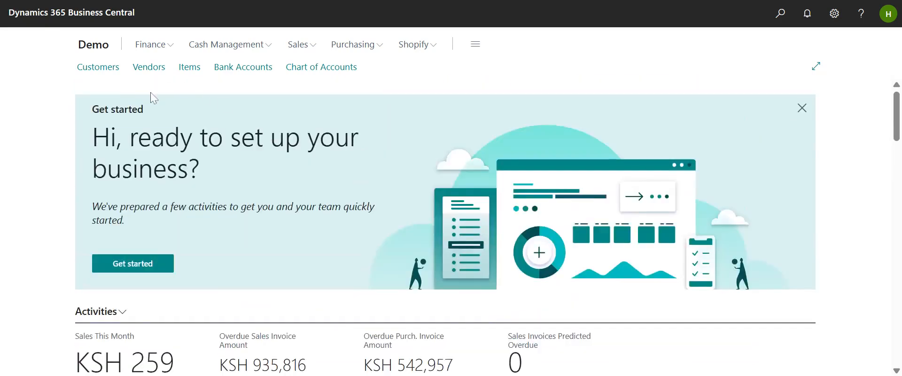